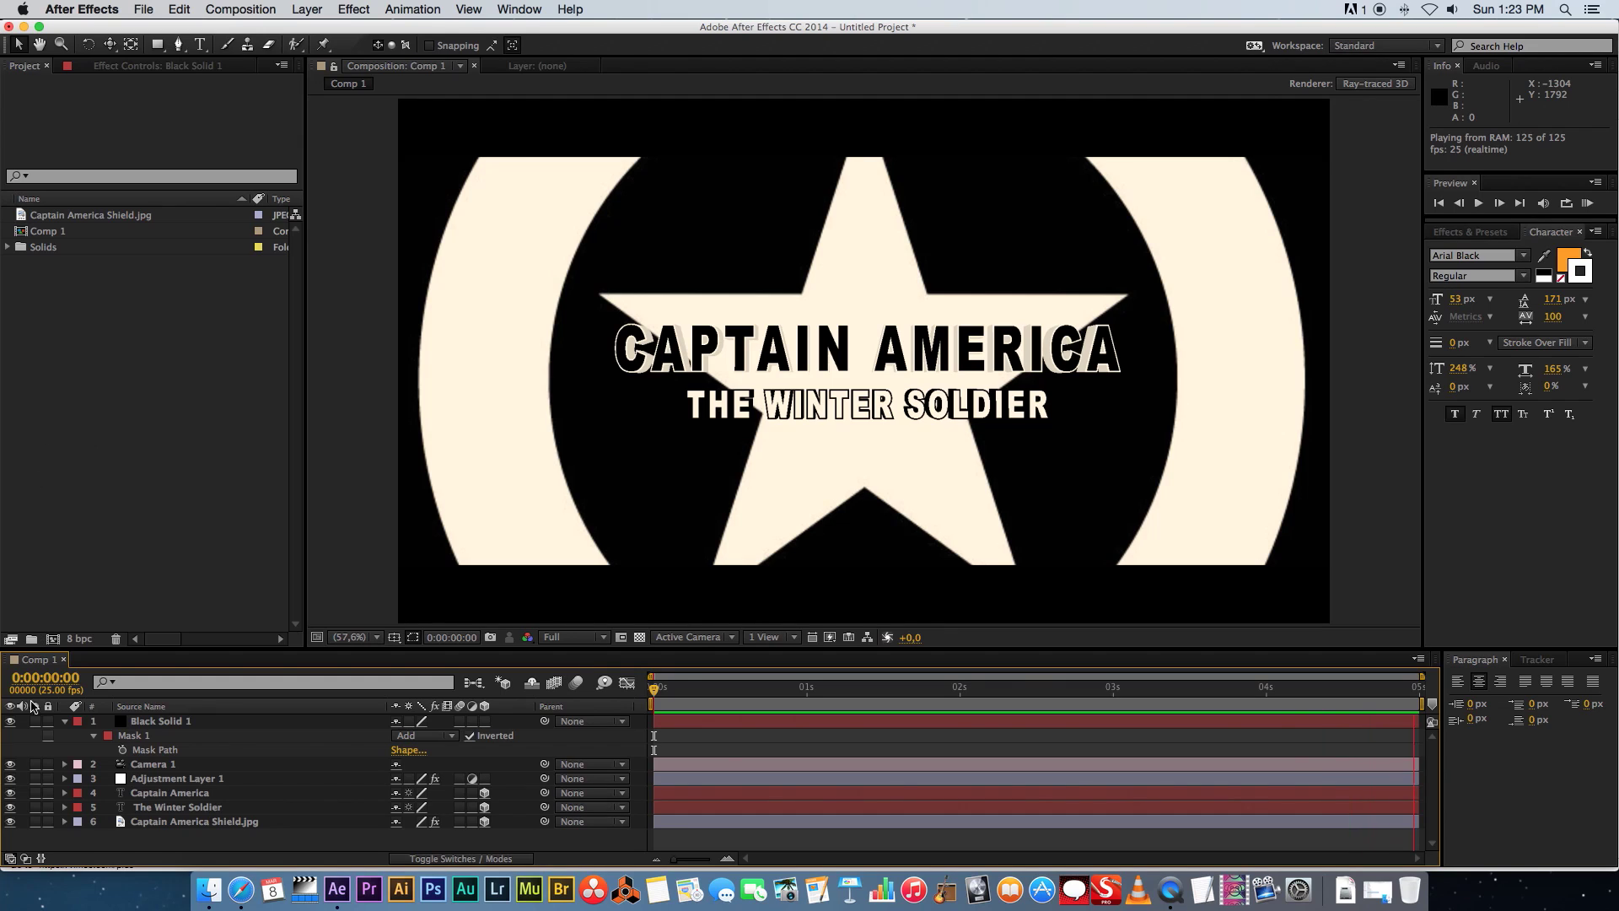
Stop the preview and create a new composition with the HDTV 1080 25 preset and a 5-second duration
{"action": "left_click", "coordinate": [64, 721]}
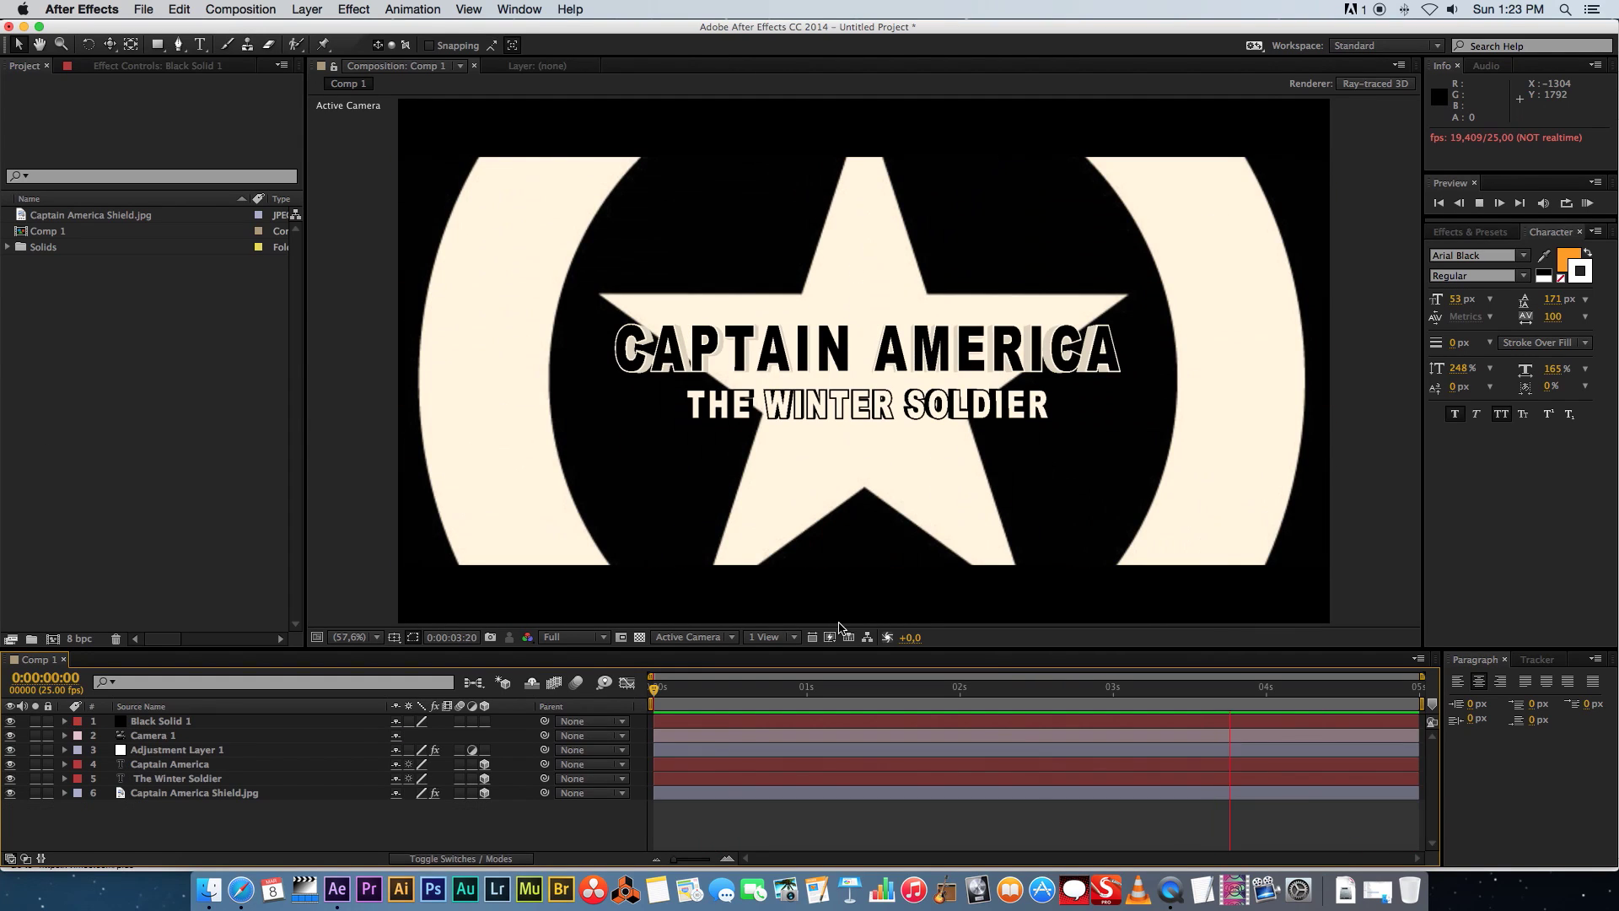
{"action": "key", "text": "space"}
{"action": "left_click", "coordinate": [161, 382]}
{"action": "right_click", "coordinate": [156, 372]}
{"action": "left_click", "coordinate": [194, 375]}
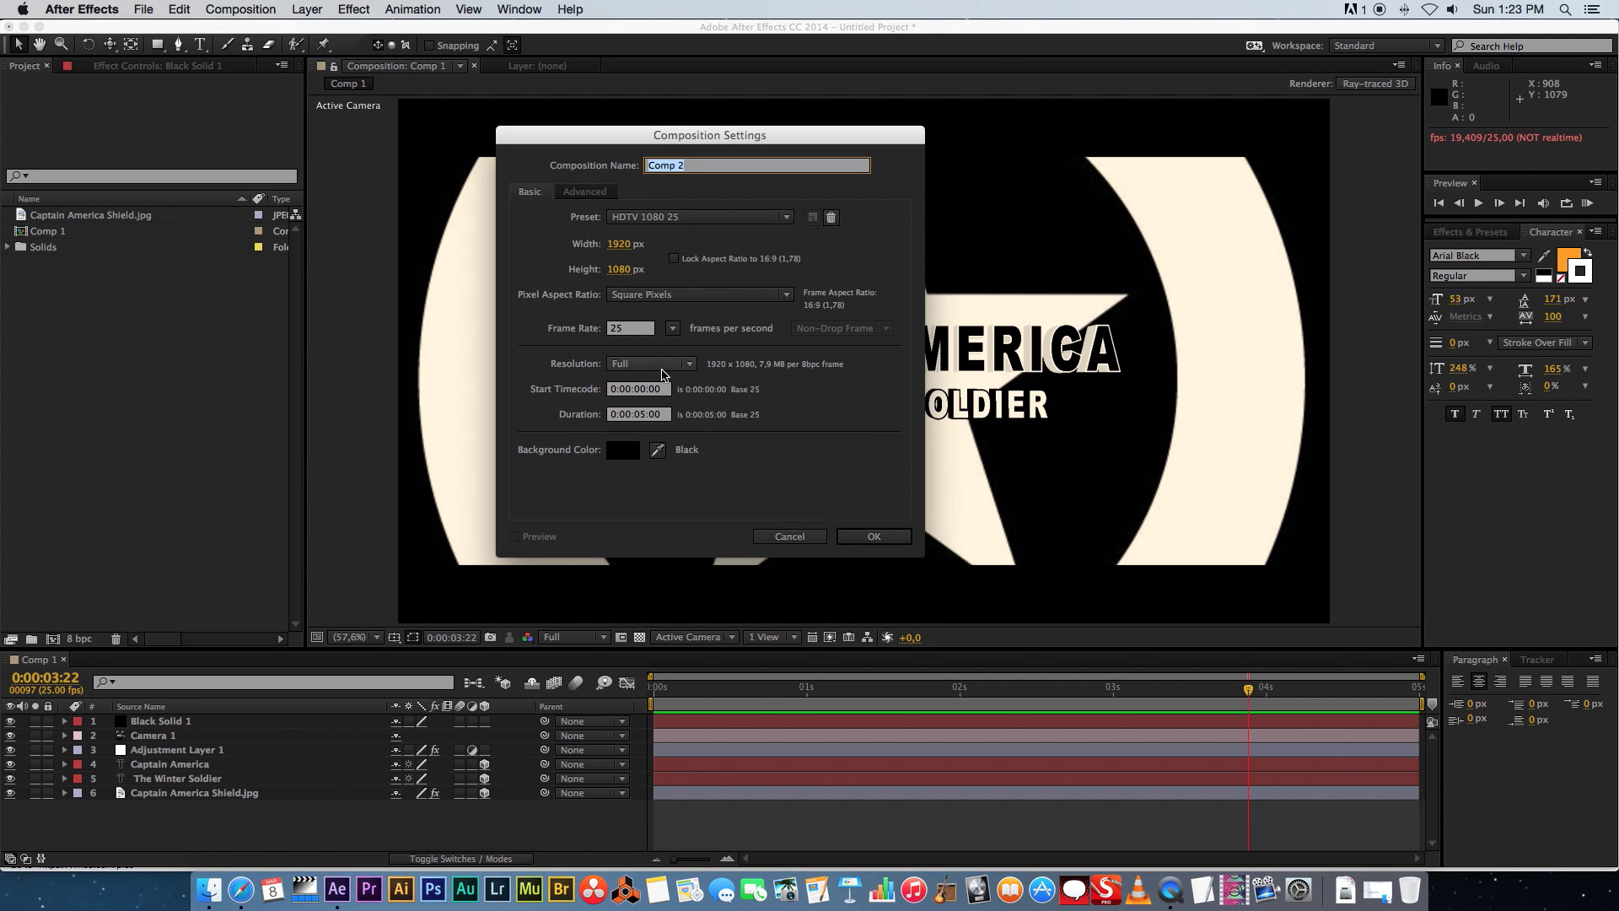
{"action": "left_click", "coordinate": [635, 415]}
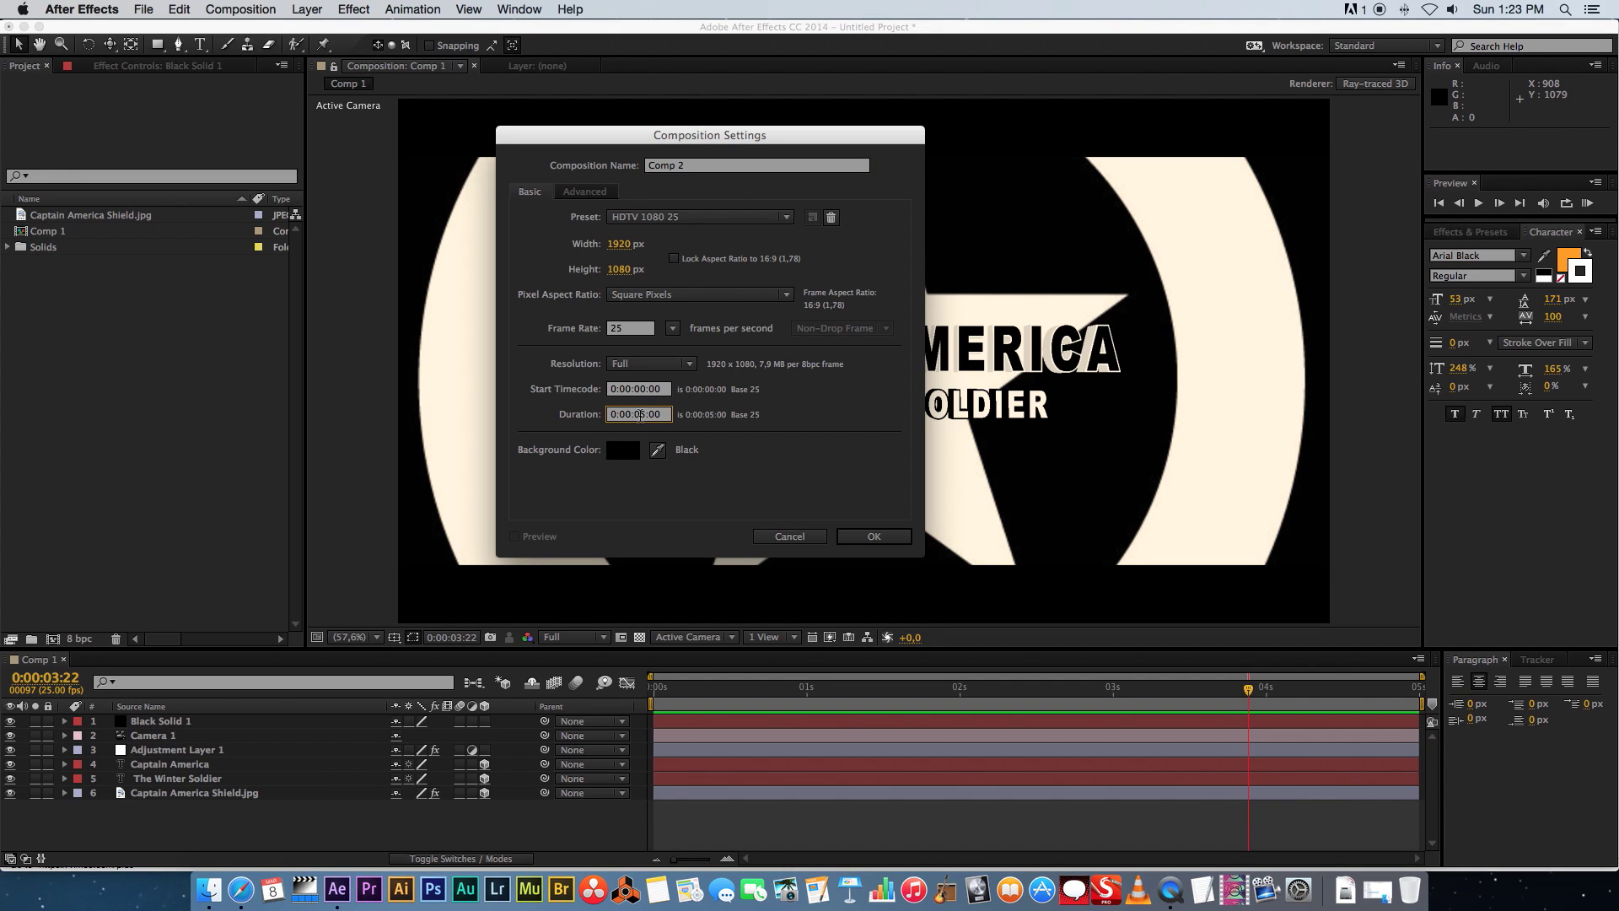
{"action": "left_click", "coordinate": [877, 537]}
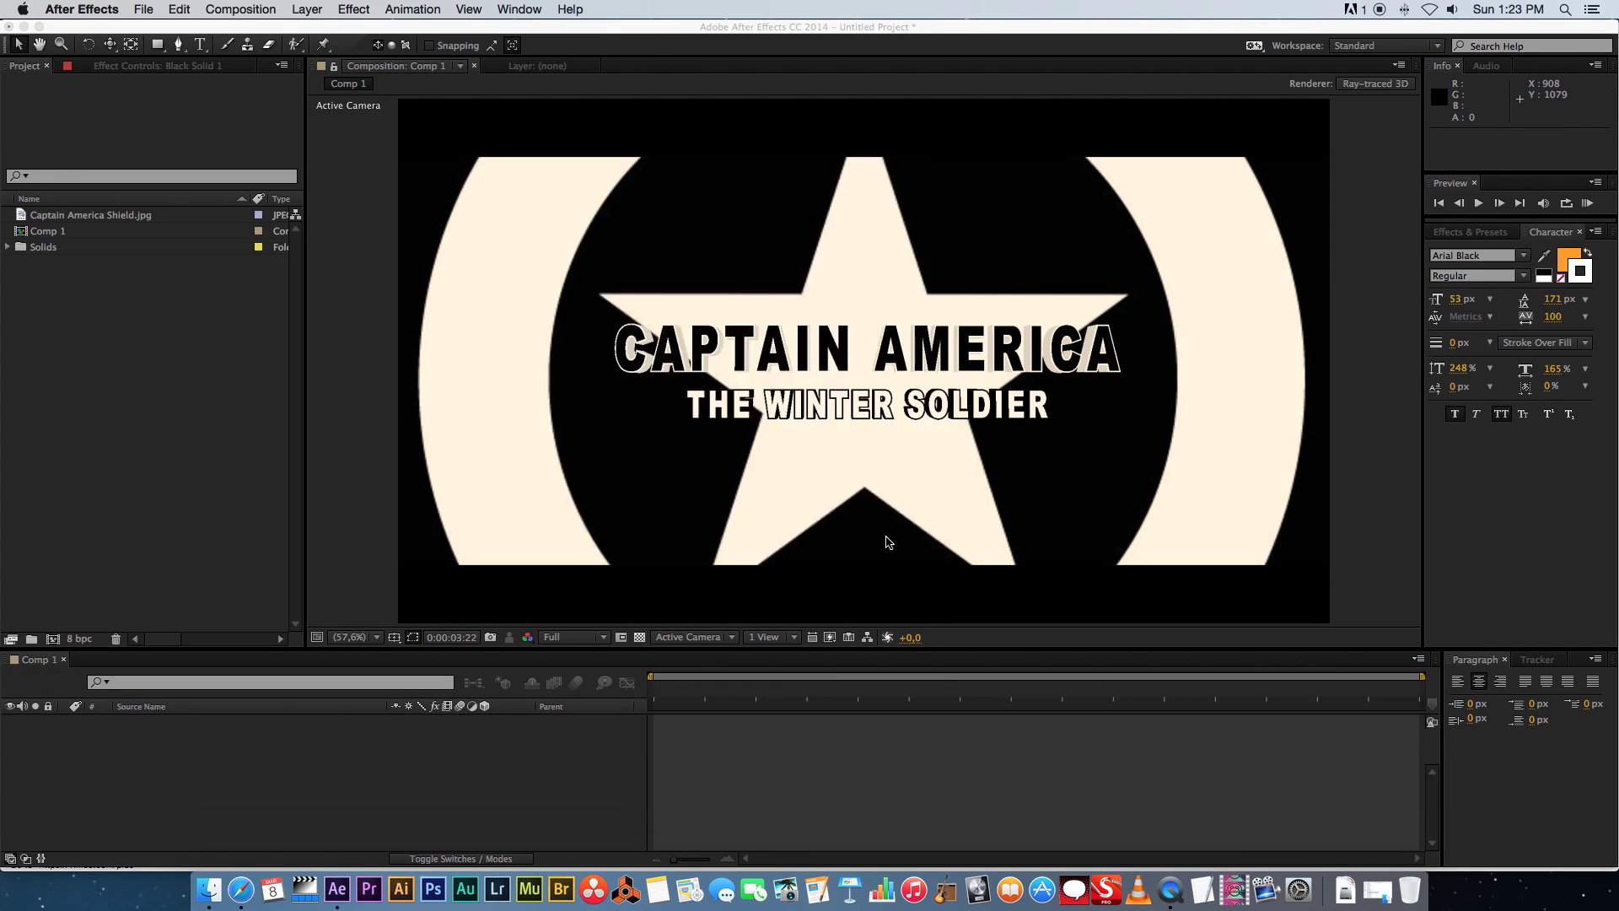
Add a text layer to the new composition and paste the title "Captain America The Winter Soldier" into it
{"action": "right_click", "coordinate": [247, 756]}
{"action": "mouse_move", "coordinate": [250, 753]}
{"action": "mouse_move", "coordinate": [338, 696]}
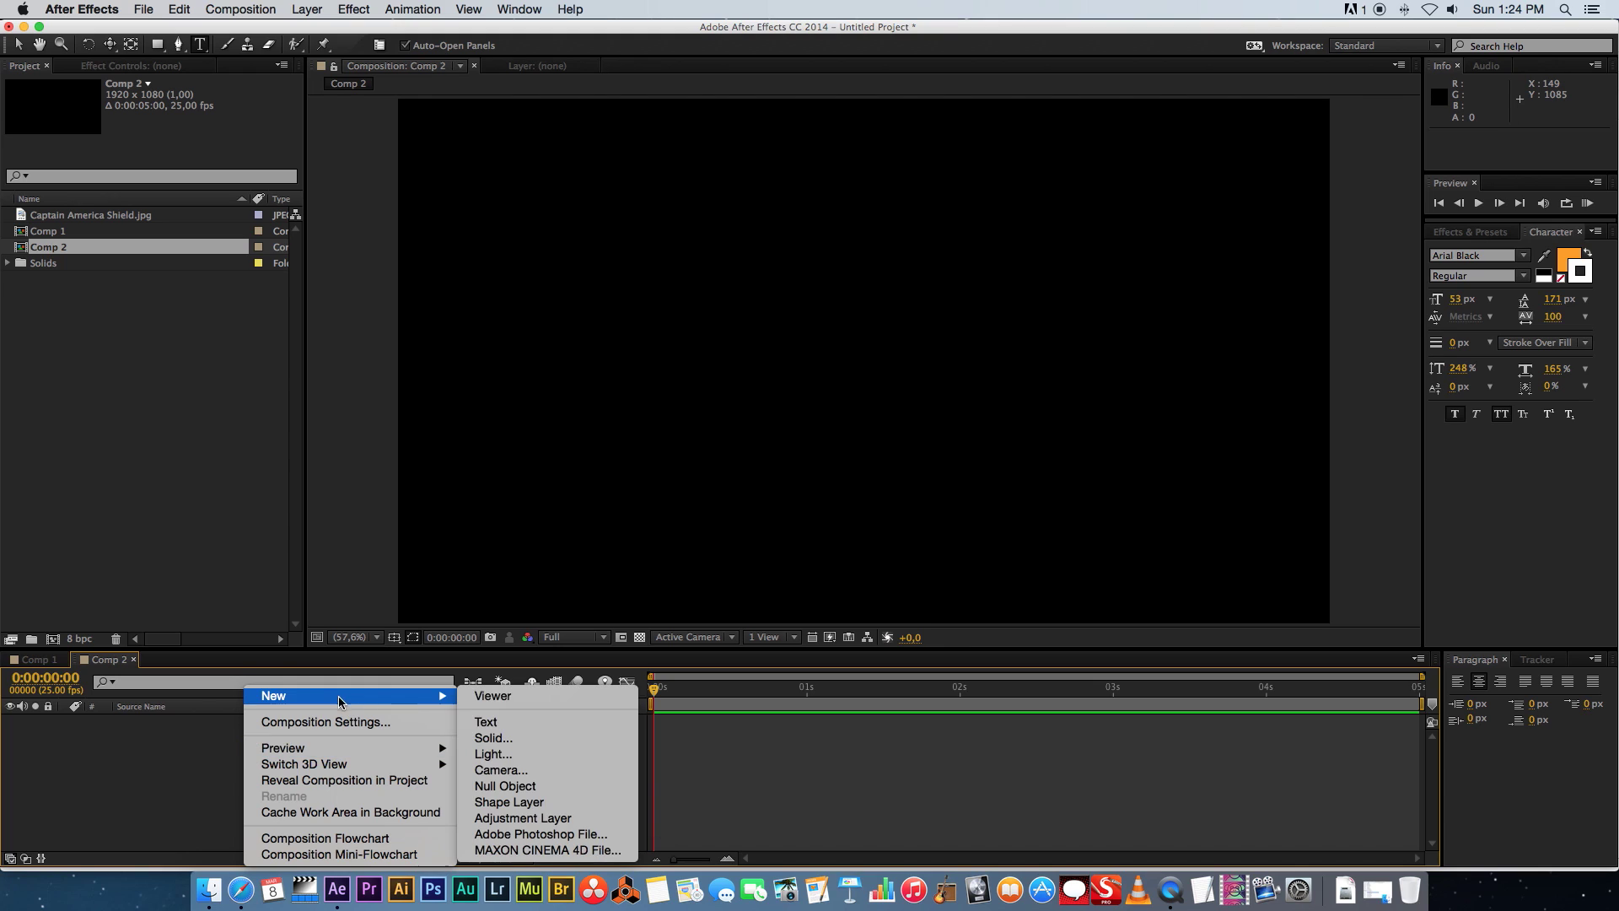
{"action": "left_click", "coordinate": [498, 719]}
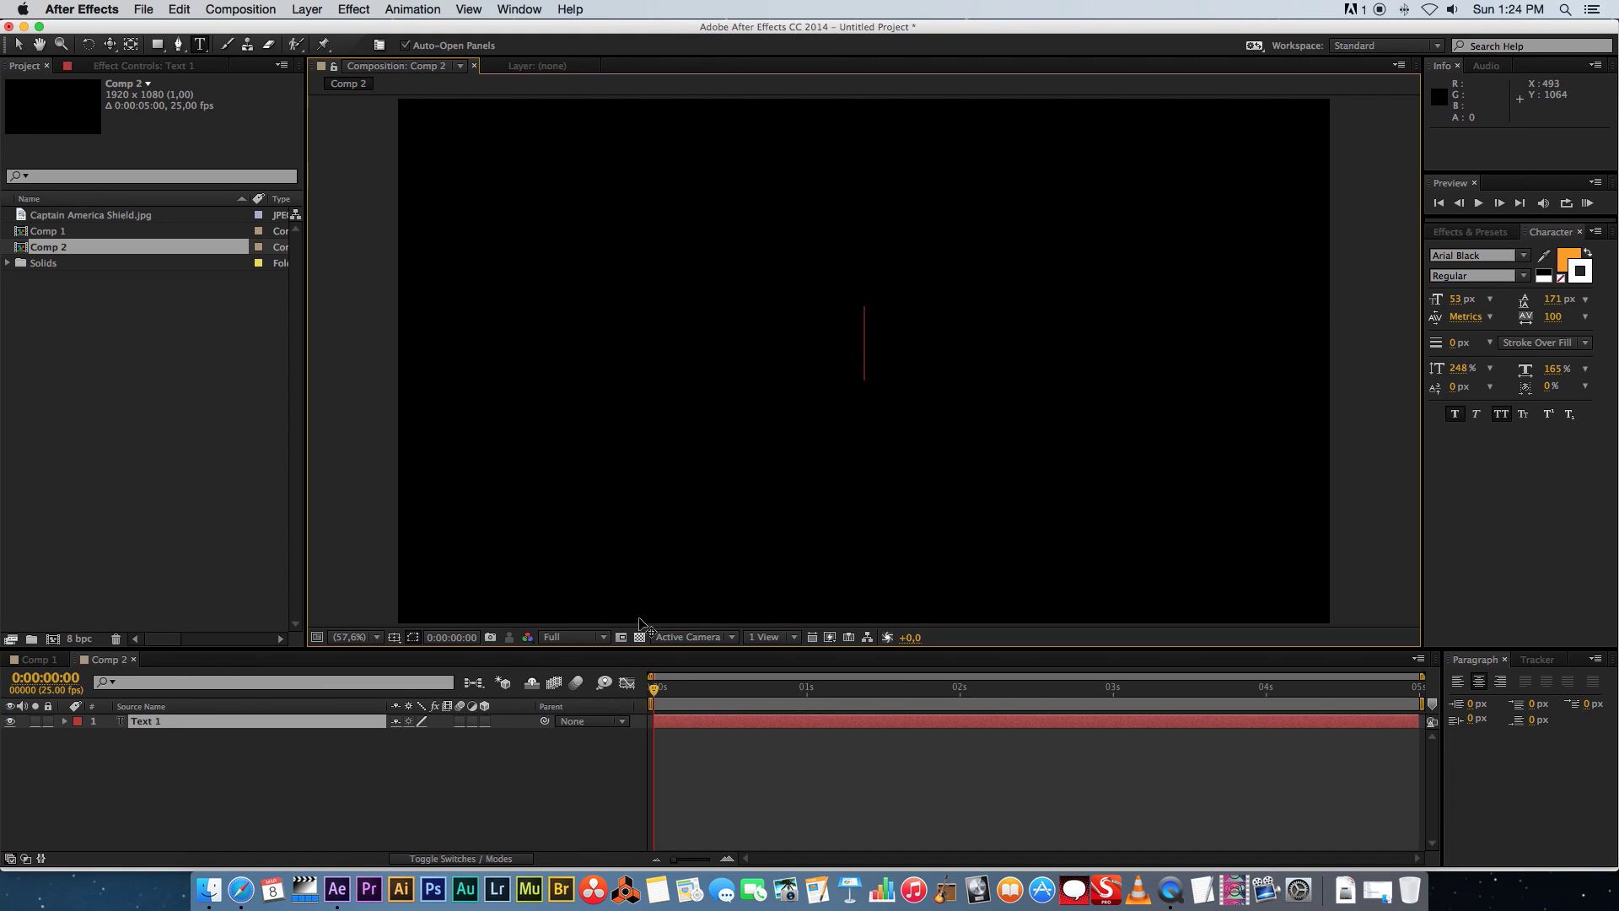
{"action": "type", "text": "CAPTAIN AMERICA THE WINTER SOLDIER"}
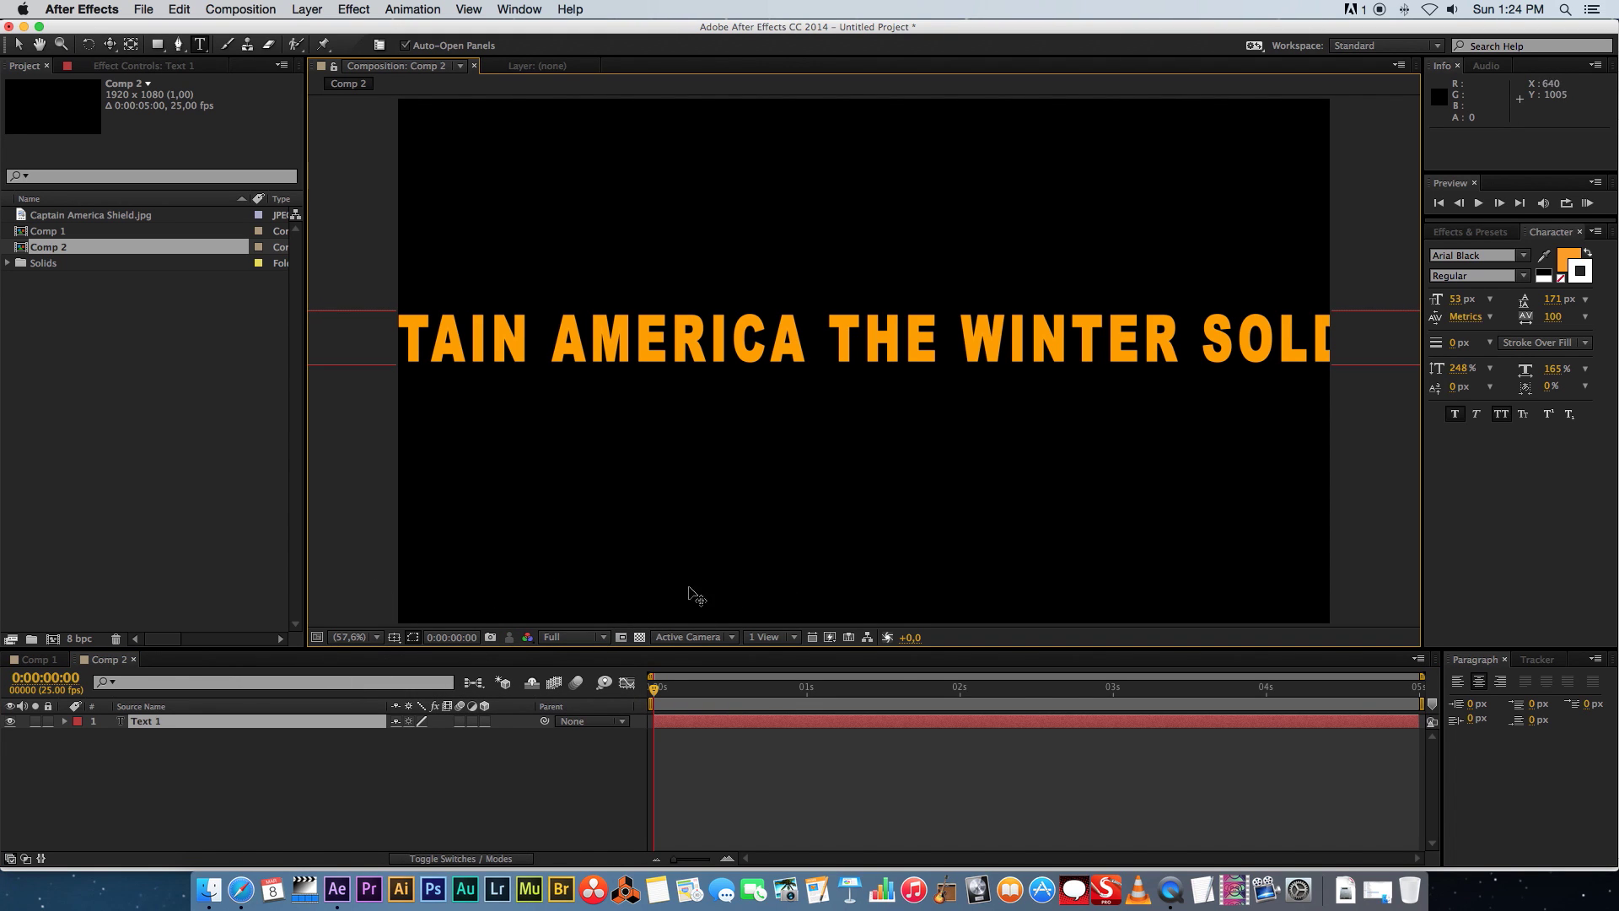
Set the title's font size to 35 px and break the line before "The Winter Soldier"
{"action": "left_click", "coordinate": [235, 744]}
{"action": "key", "text": "super+a"}
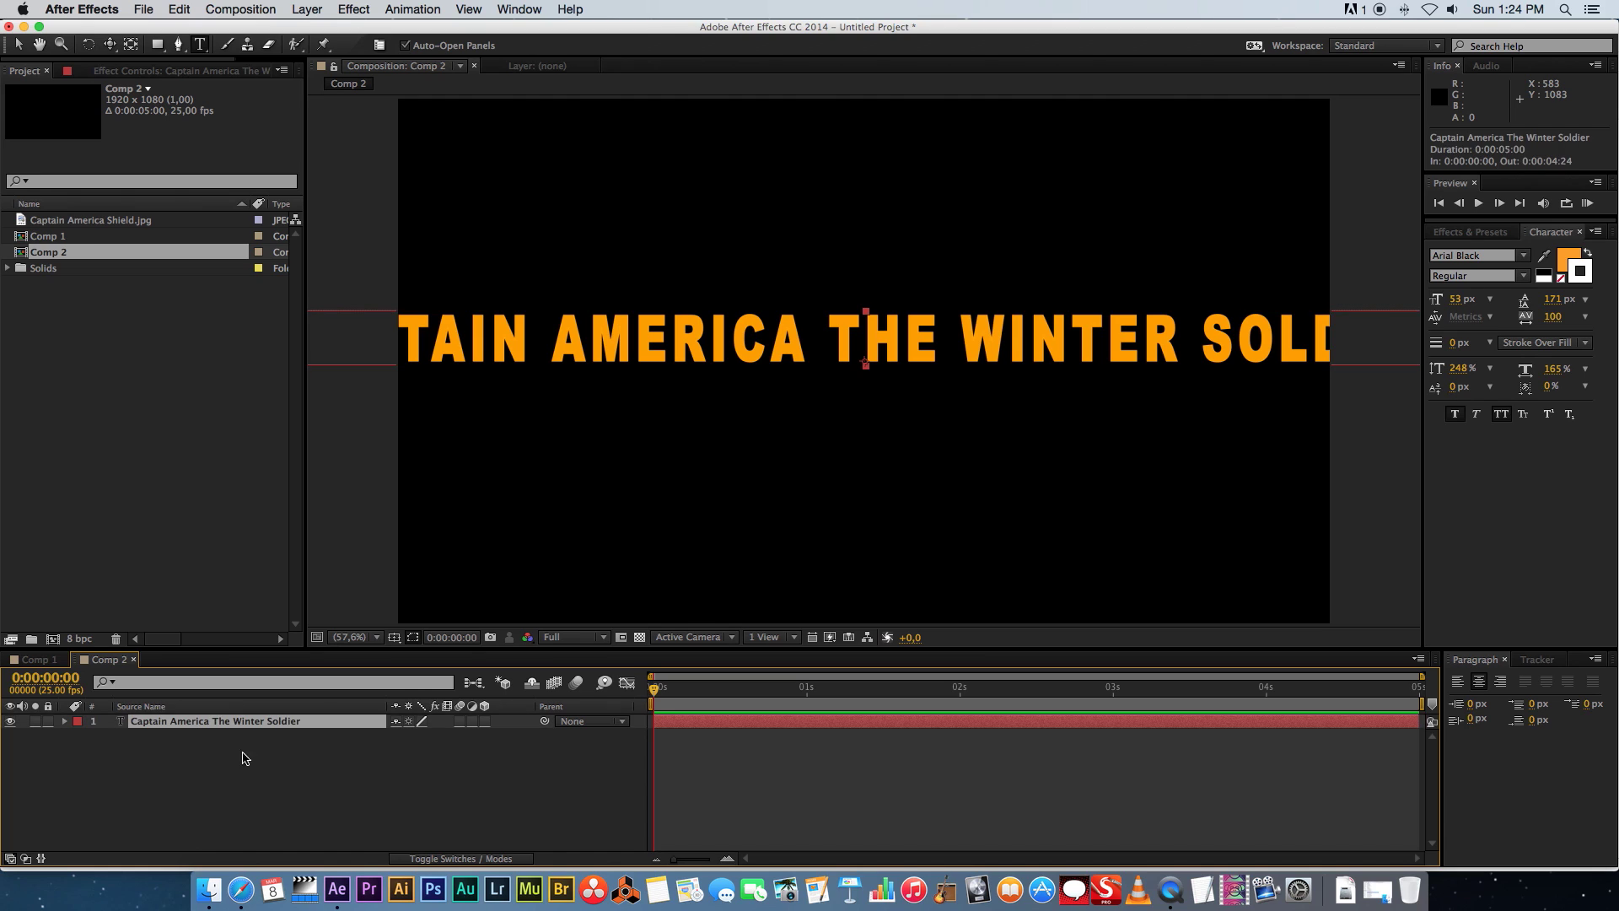
{"action": "mouse_move", "coordinate": [1457, 299]}
{"action": "left_mouse_down"}
{"action": "mouse_move", "coordinate": [1406, 302]}
{"action": "mouse_move", "coordinate": [1433, 302]}
{"action": "left_mouse_up"}
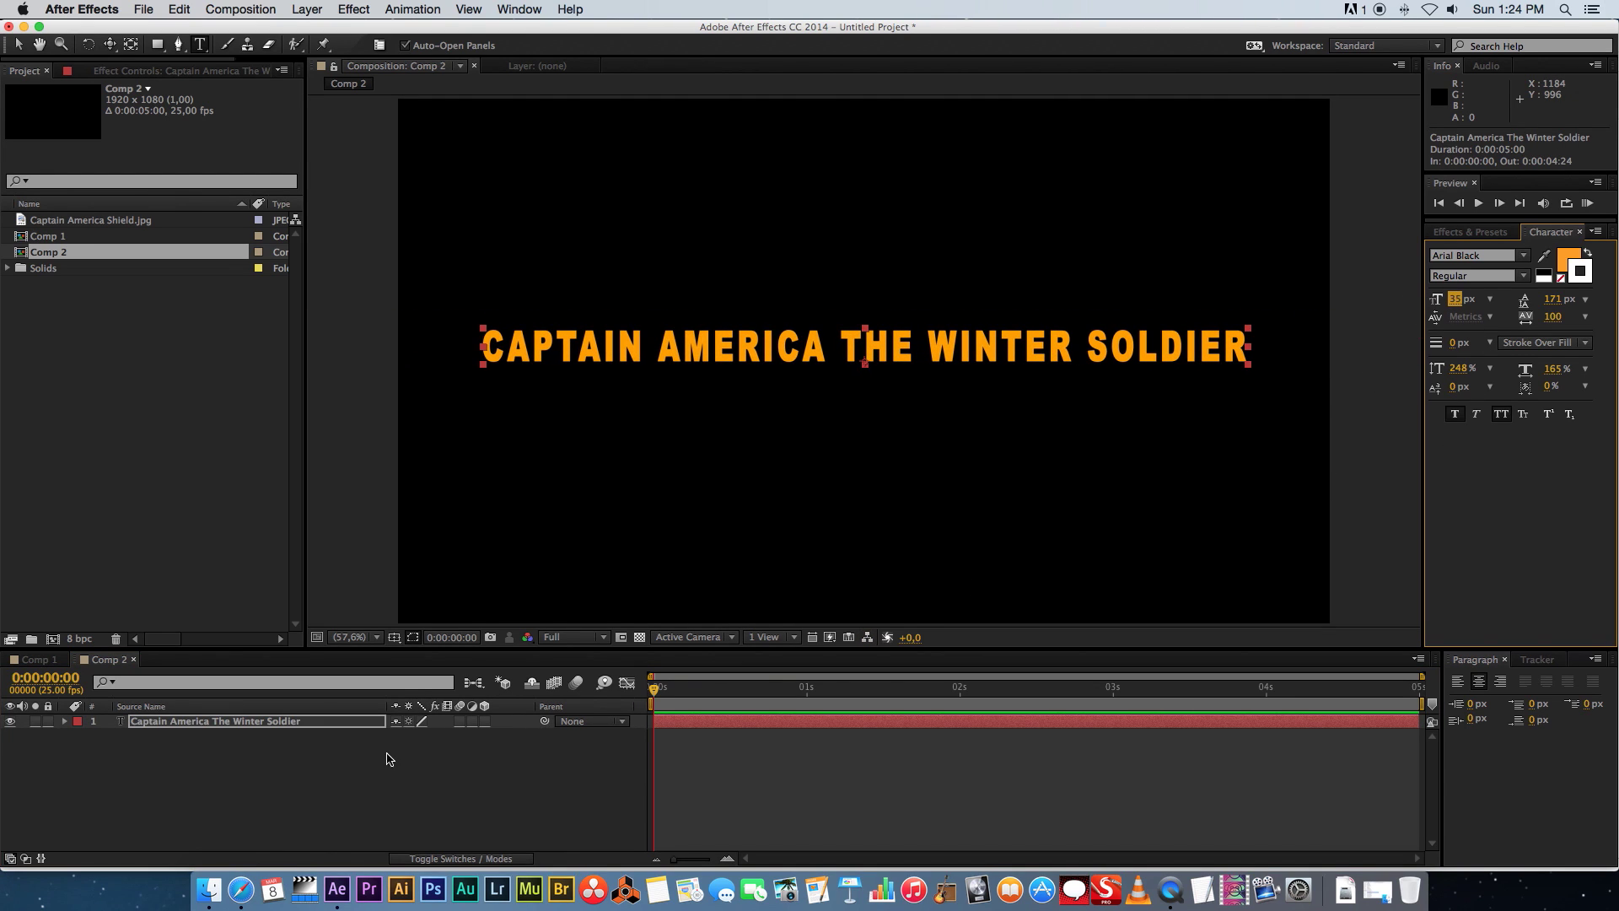
{"action": "left_click", "coordinate": [842, 331]}
{"action": "key", "text": "BackSpace"}
{"action": "key", "text": "Return"}
Set the "Captain America" line to 53 px and the leading of "The Winter Soldier" to 114 px
{"action": "left_click_drag", "start_coordinate": [695, 346], "coordinate": [1039, 348]}
{"action": "left_click_drag", "start_coordinate": [1456, 299], "coordinate": [1478, 302]}
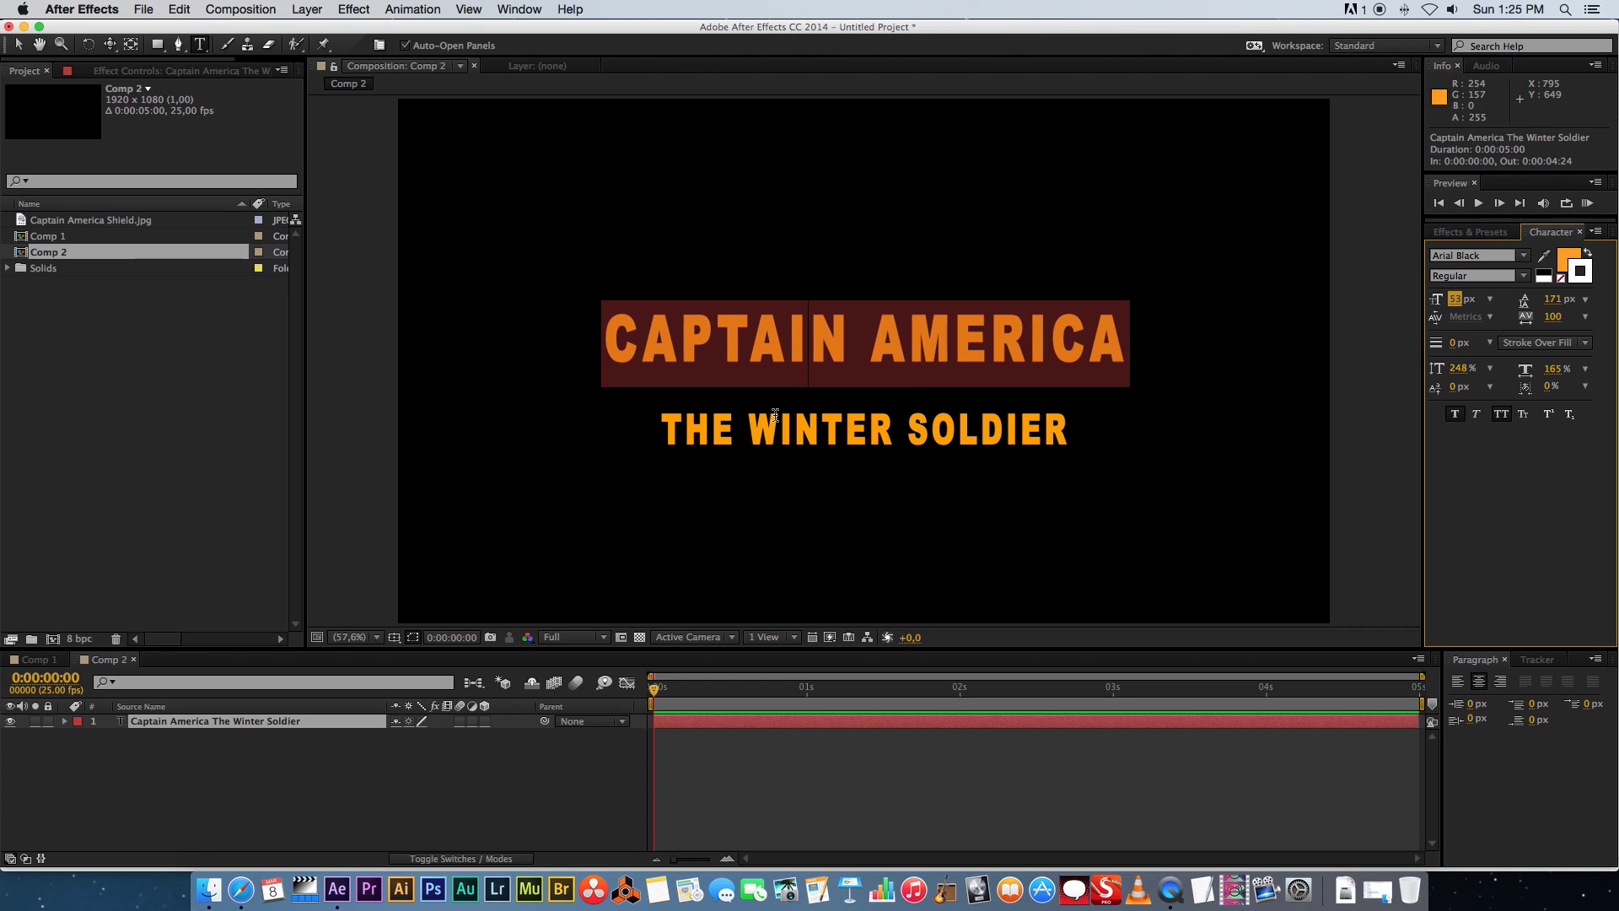
{"action": "left_click", "coordinate": [736, 429]}
{"action": "left_click_drag", "start_coordinate": [640, 430], "coordinate": [1078, 432]}
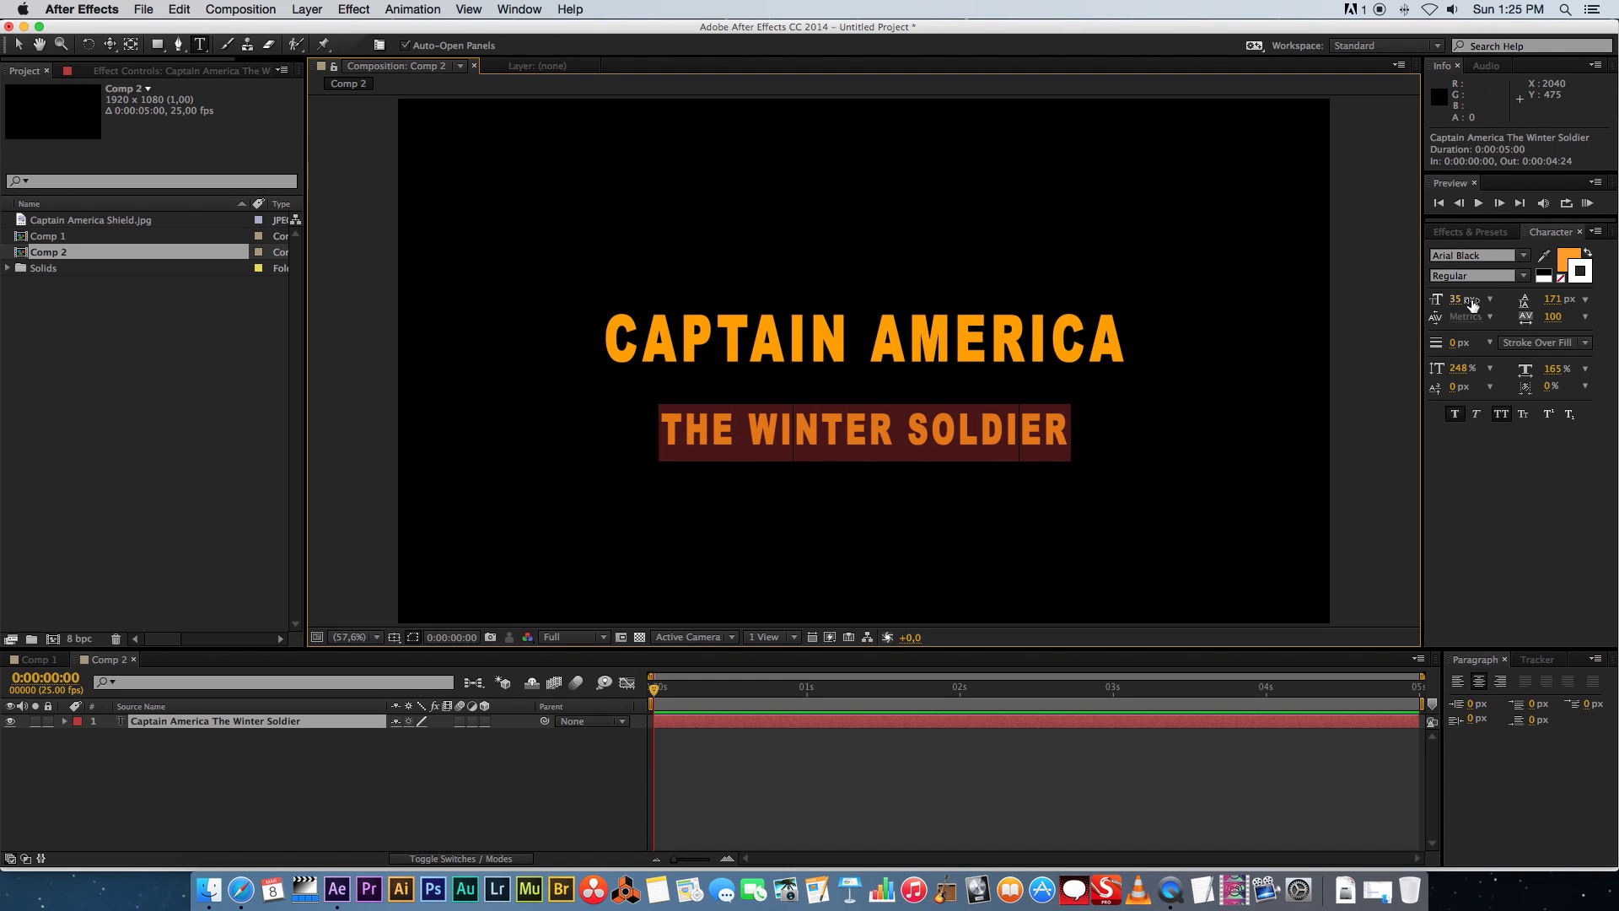
{"action": "left_click_drag", "start_coordinate": [1551, 302], "coordinate": [1492, 306]}
{"action": "left_click", "coordinate": [308, 783]}
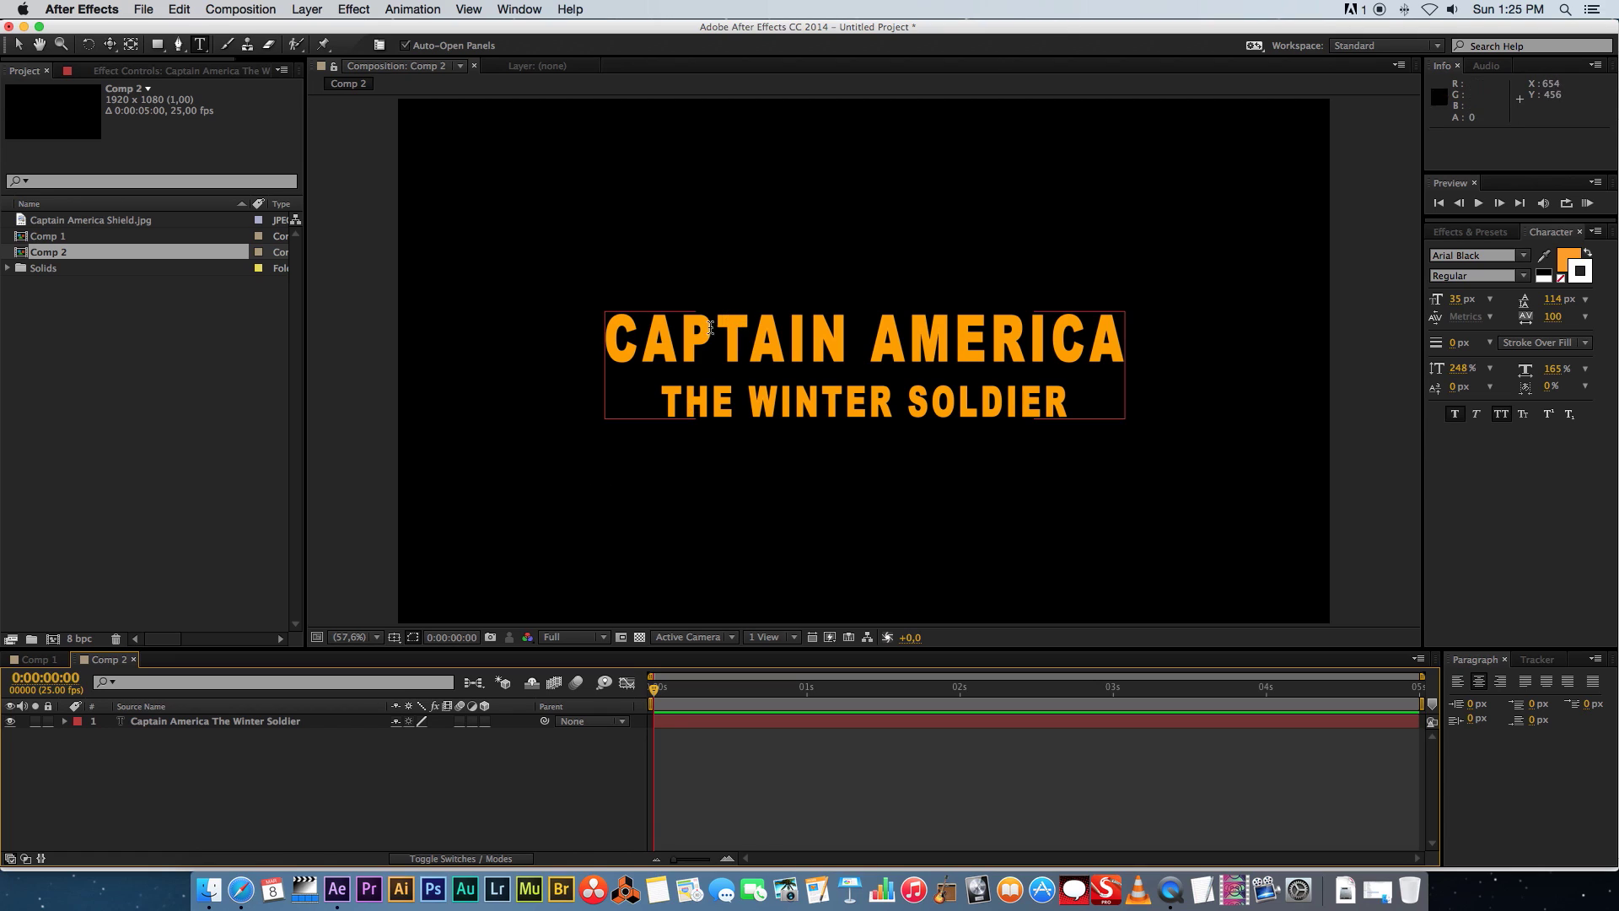
{"action": "double_click", "coordinate": [703, 349]}
{"action": "key", "text": "super+a"}
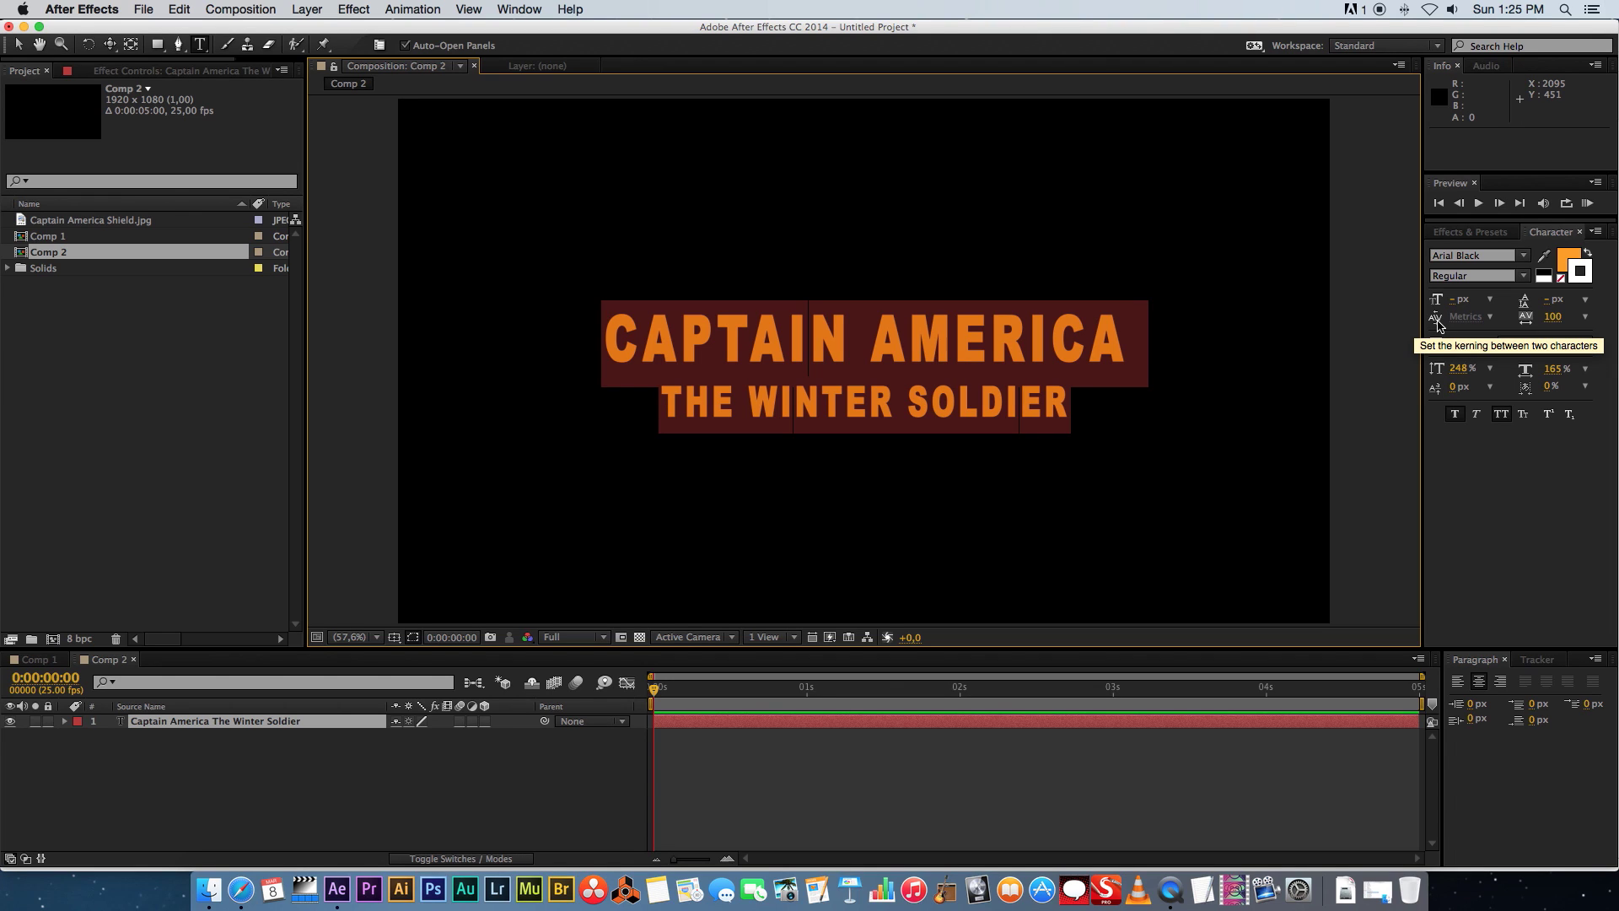
{"action": "left_click", "coordinate": [394, 768]}
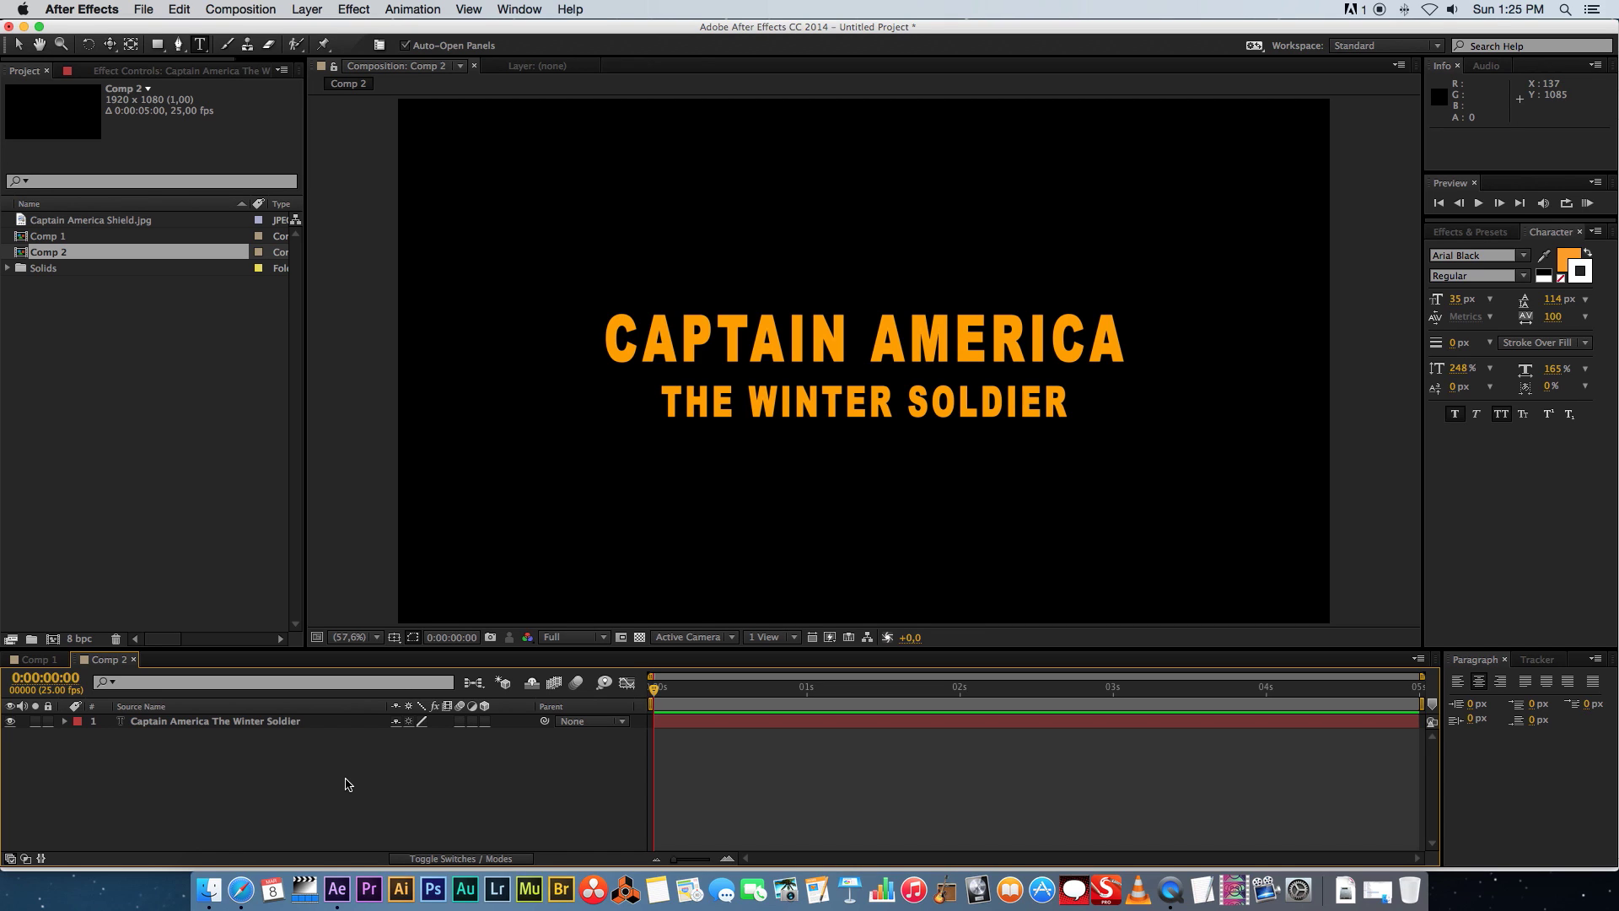
Switch the composition's renderer to Ray-traced 3D, keeping ray-tracing quality 1 (Draft) and the Box anti-aliasing filter
{"action": "right_click", "coordinate": [247, 782]}
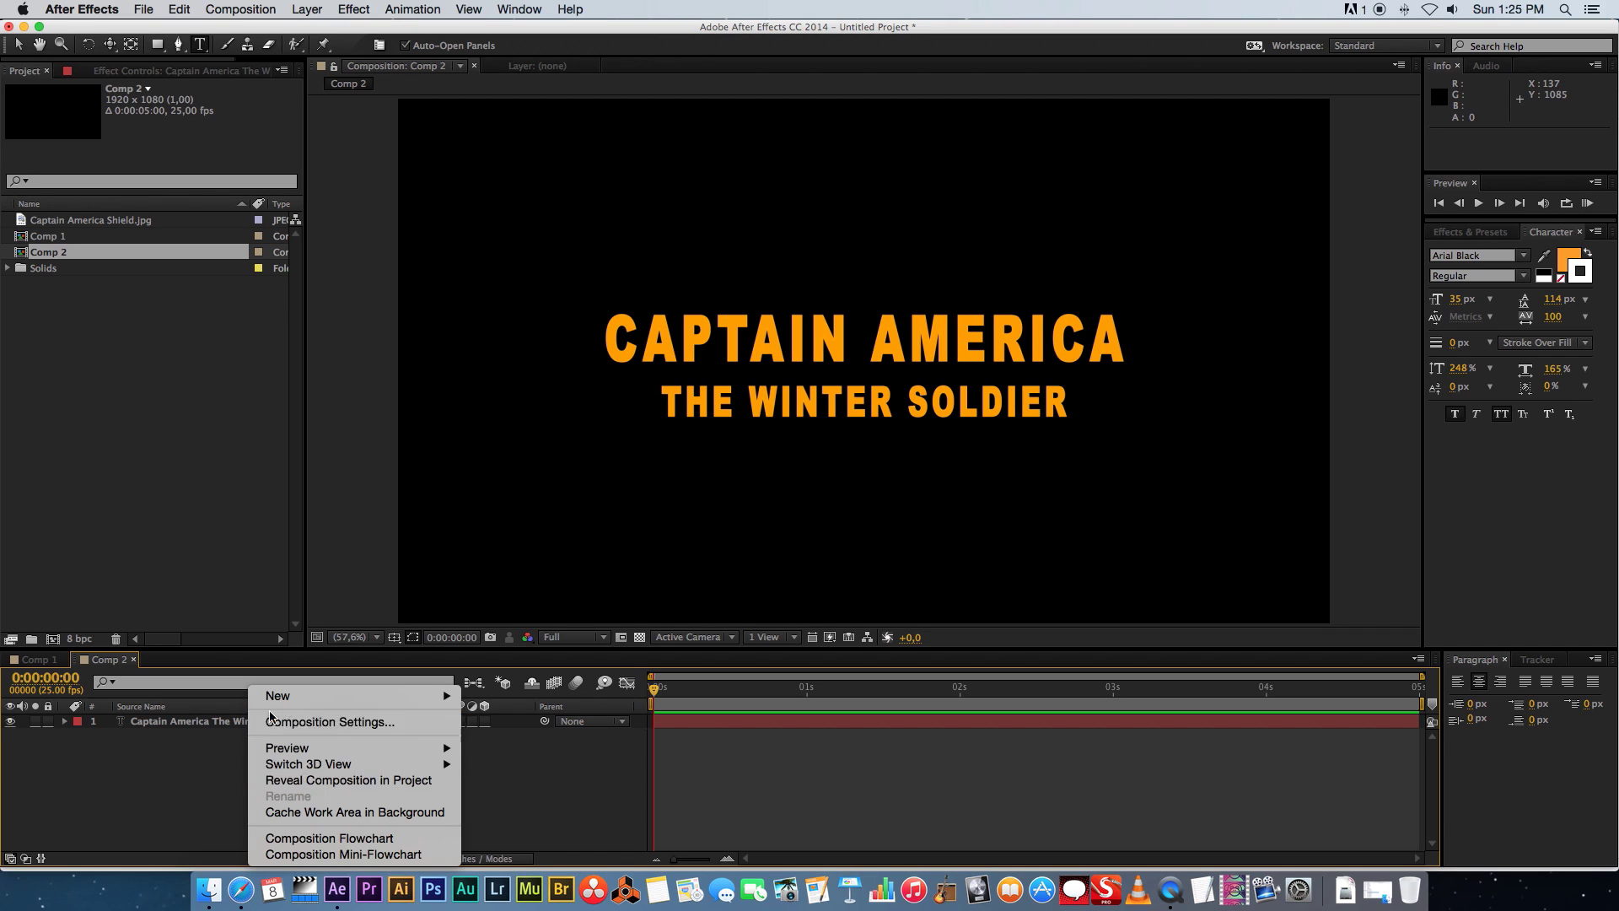
{"action": "left_click", "coordinate": [365, 723]}
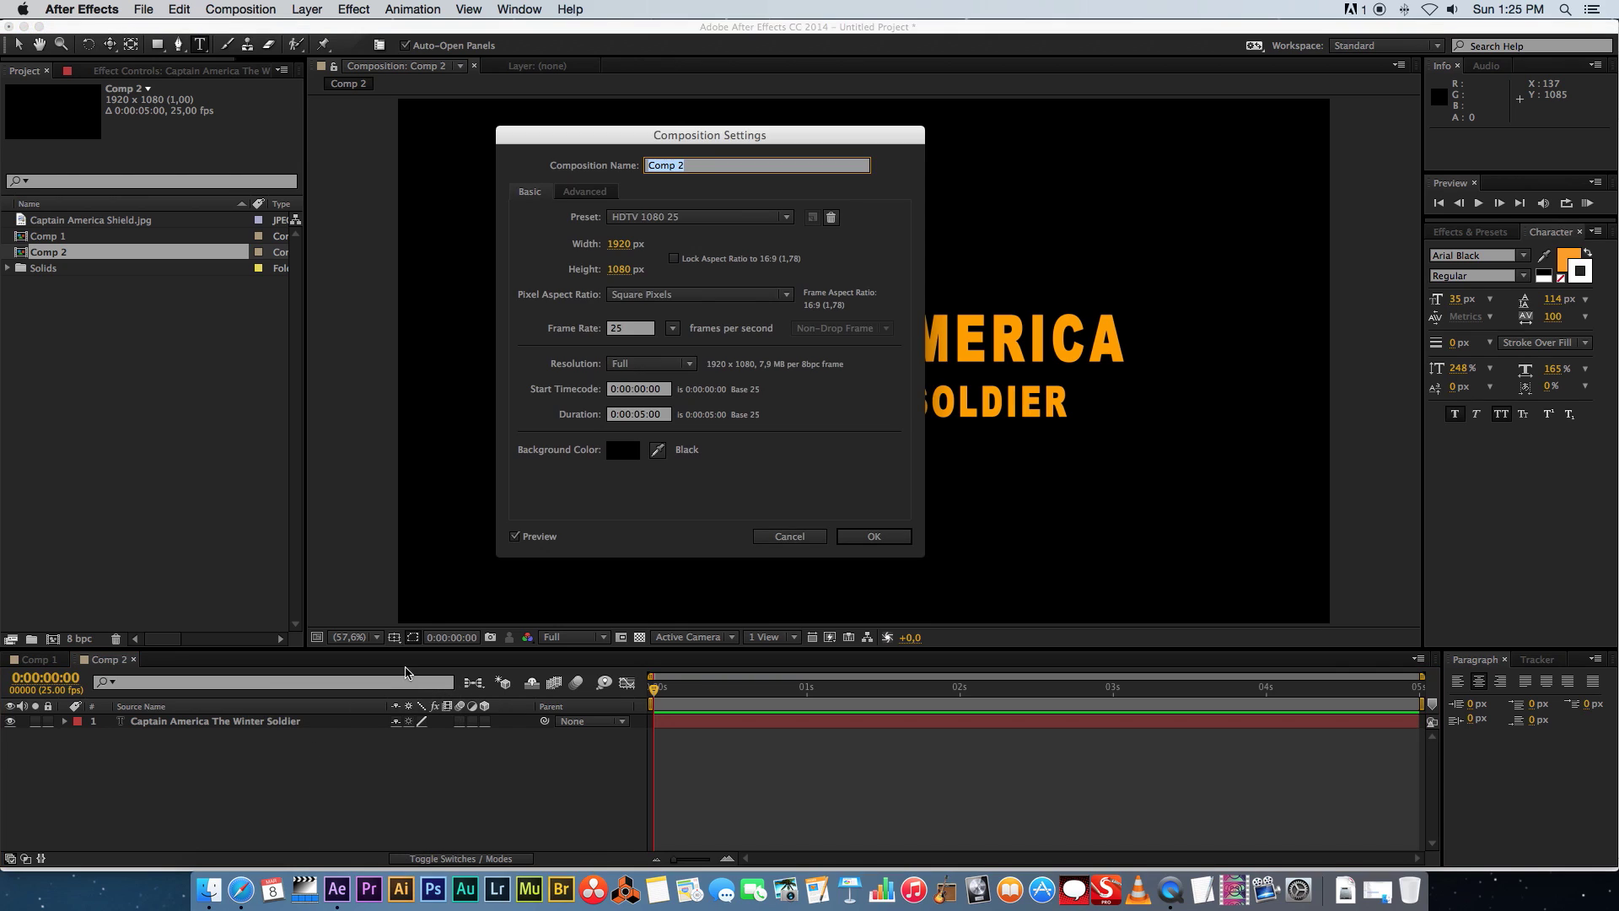
{"action": "left_click", "coordinate": [587, 191]}
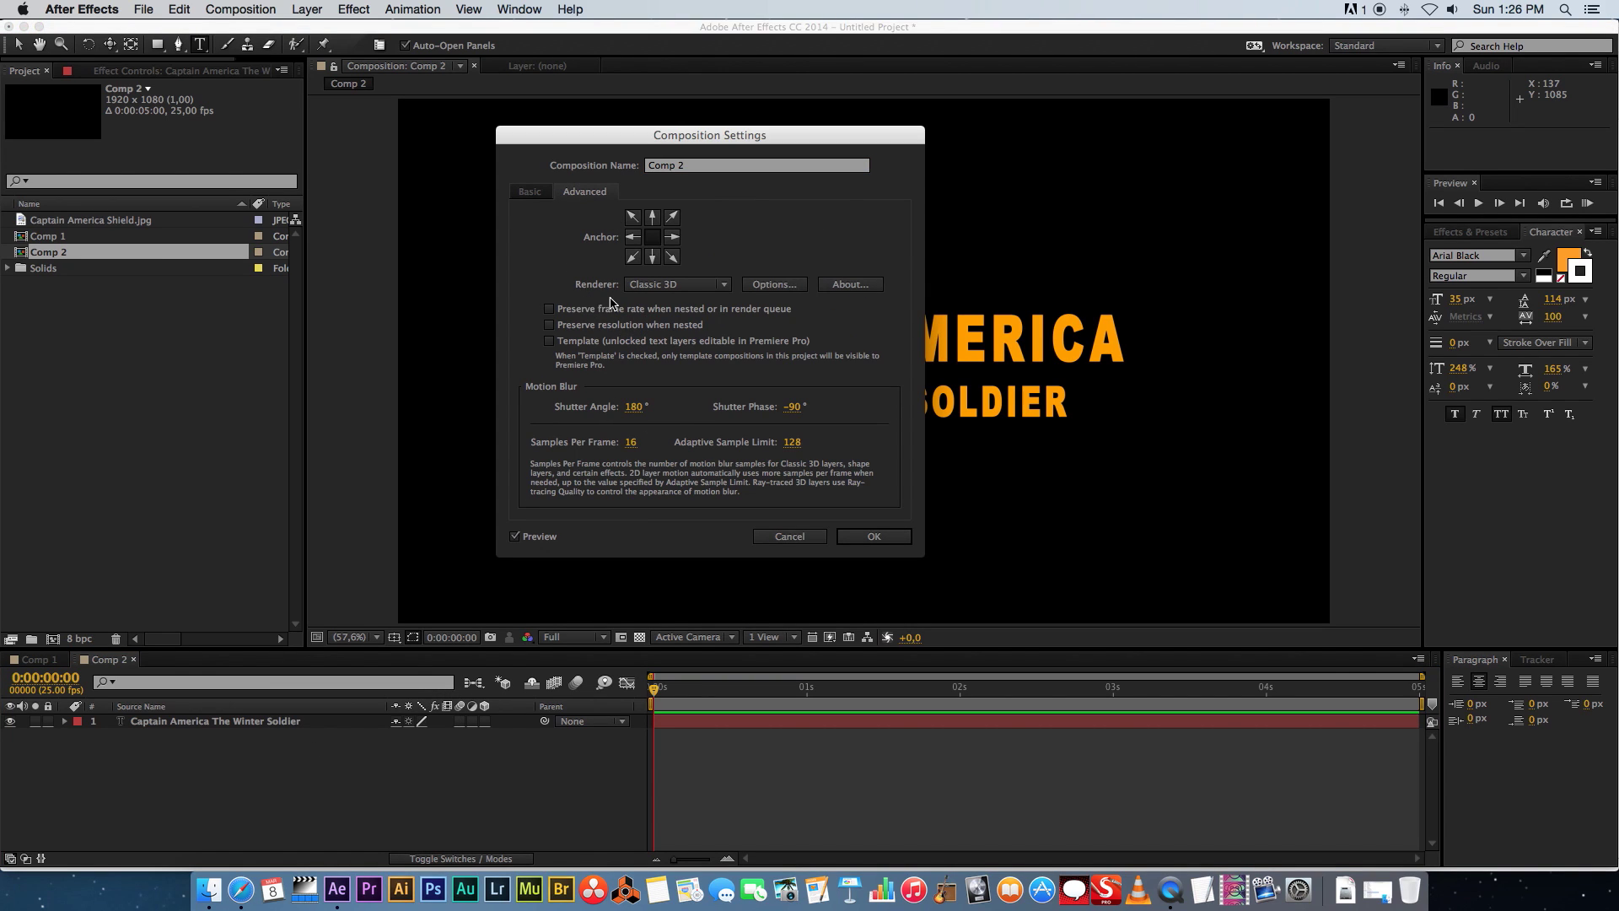
{"action": "left_click", "coordinate": [727, 284]}
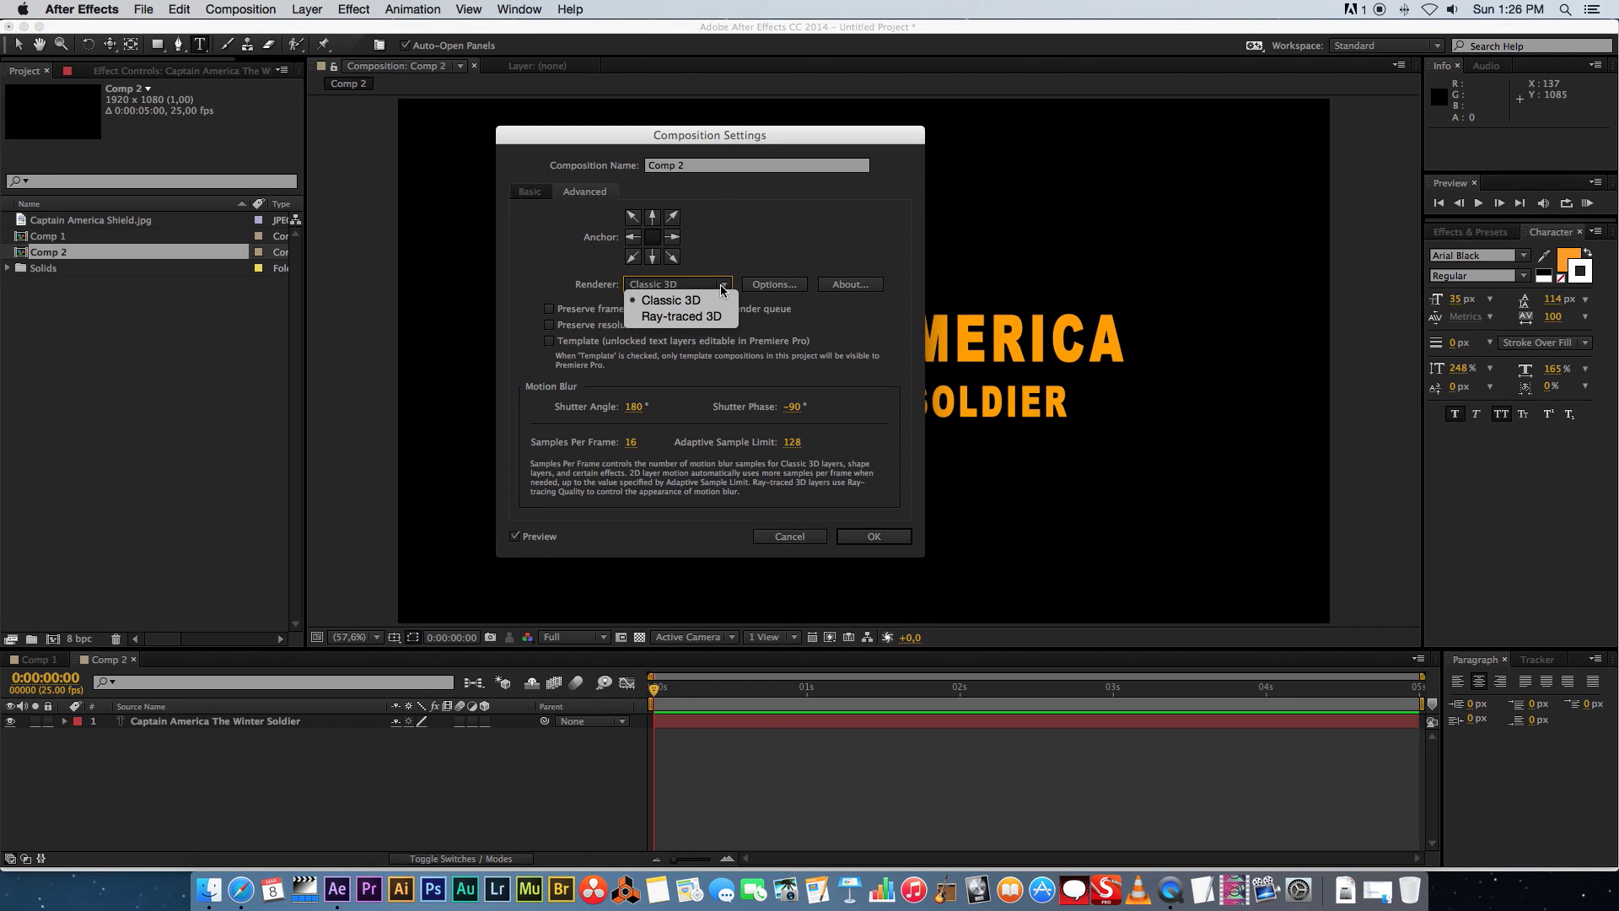
{"action": "left_click", "coordinate": [704, 319]}
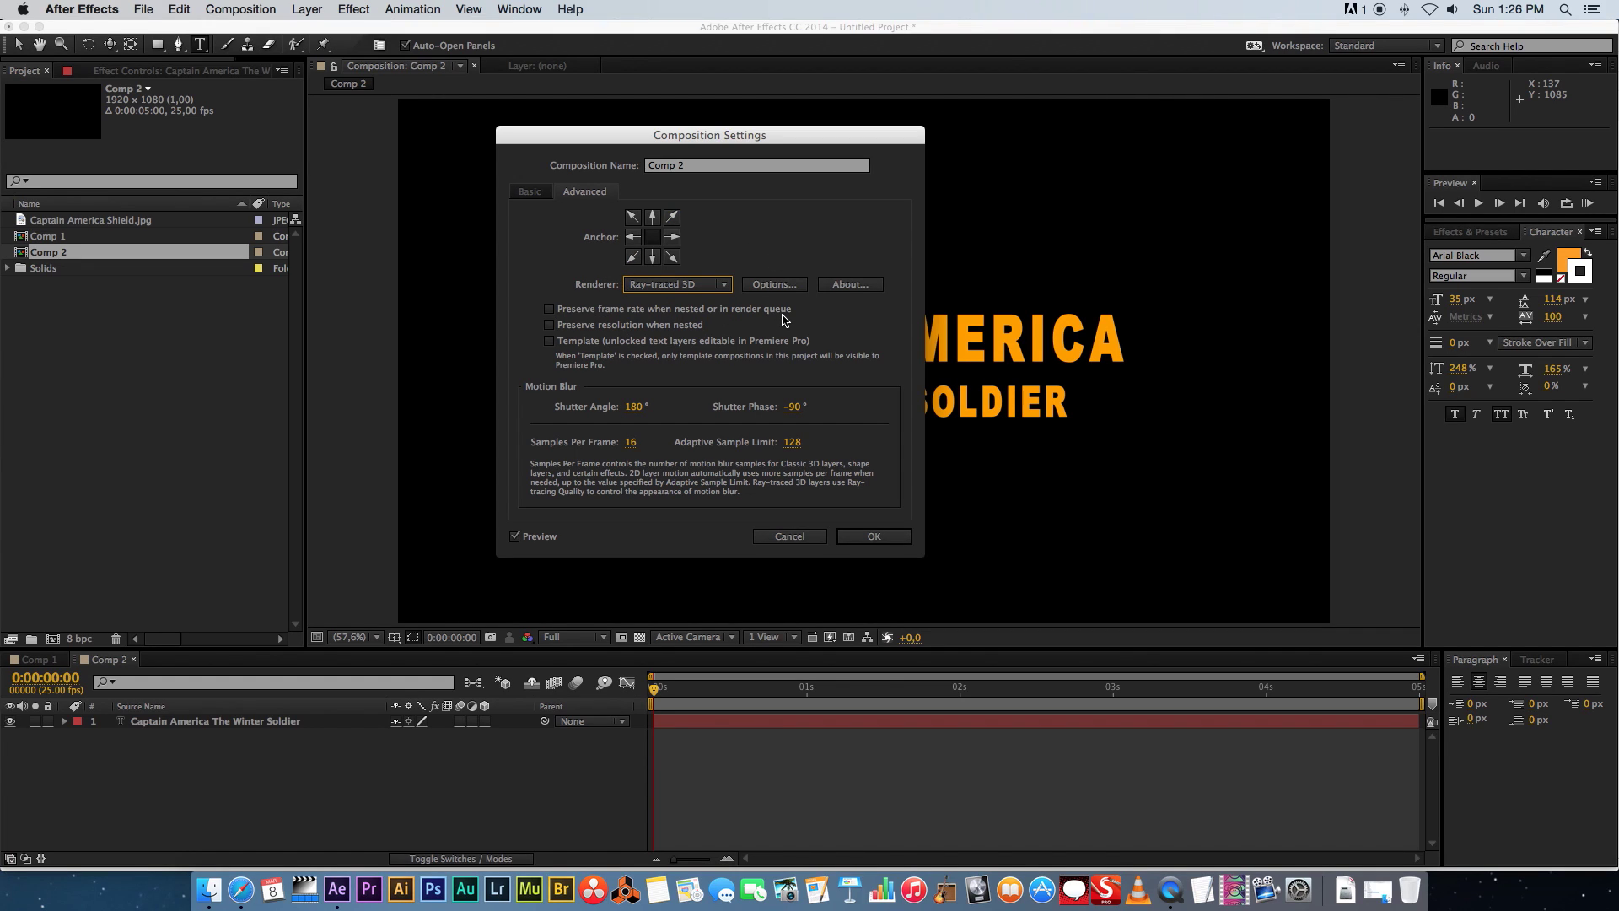
{"action": "left_click", "coordinate": [776, 285]}
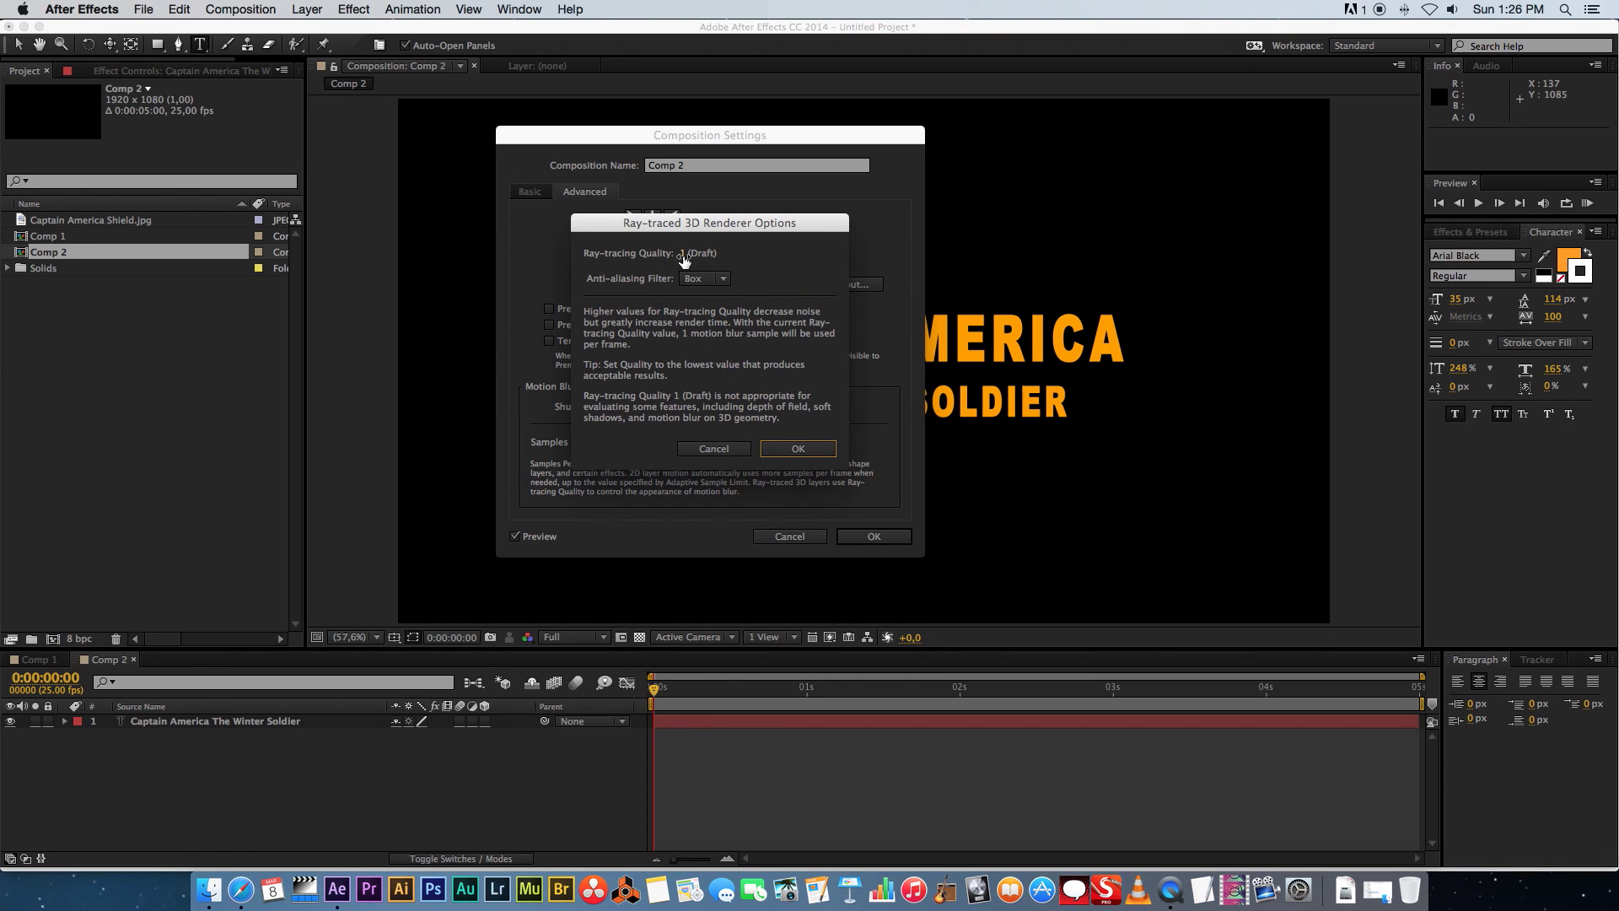
{"action": "left_click", "coordinate": [802, 449]}
{"action": "left_click", "coordinate": [875, 537]}
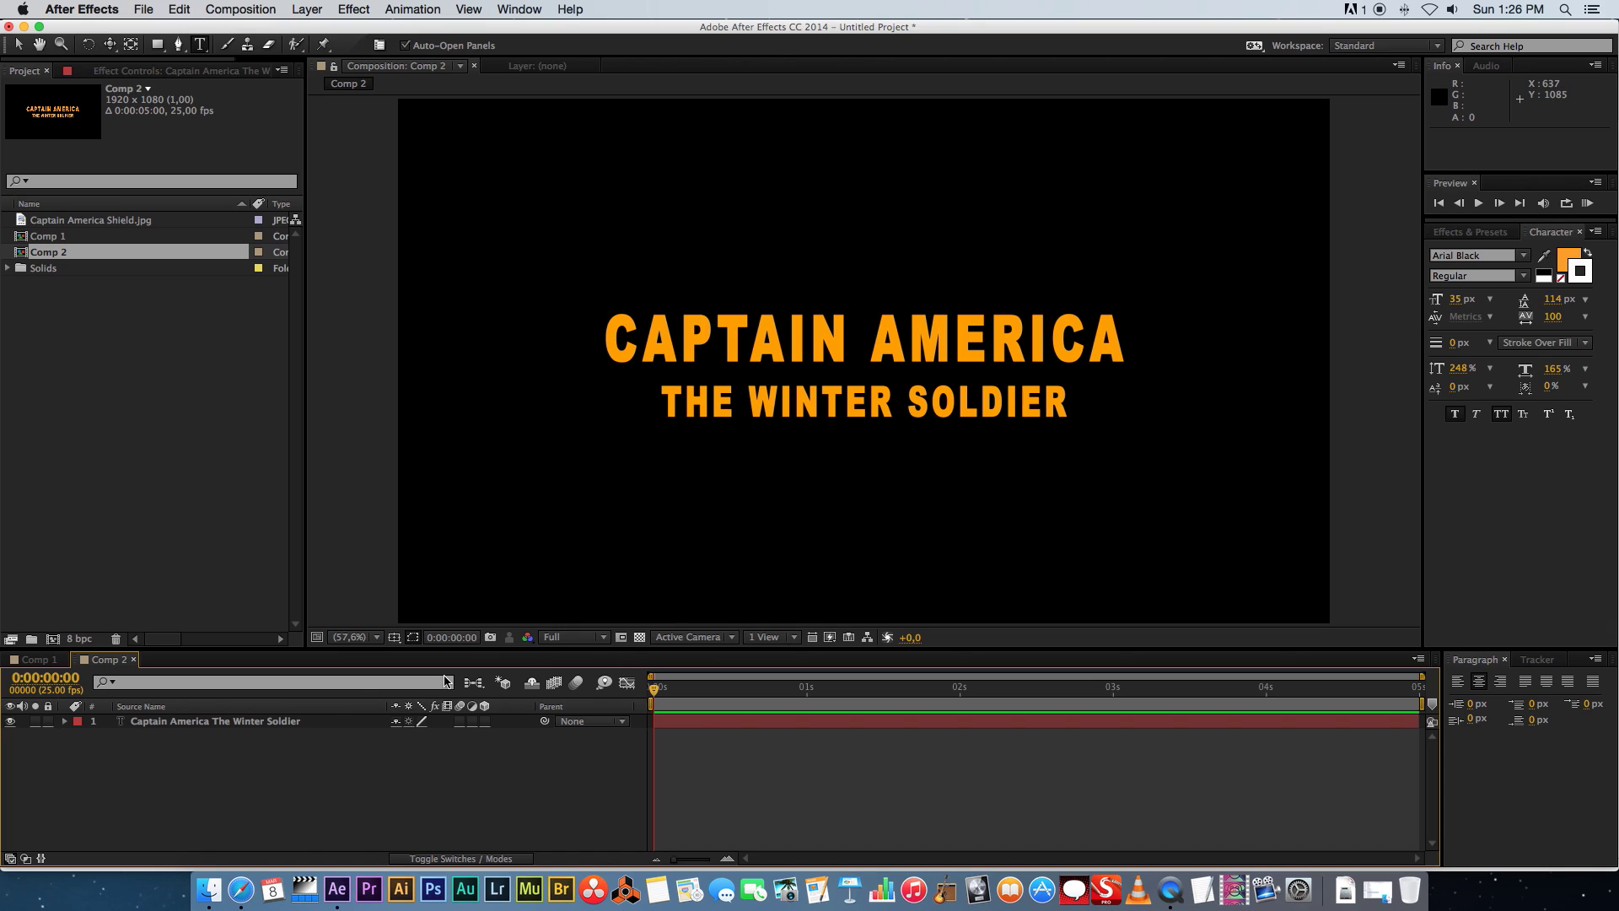
Make the title text layer 3D and set the composition preview resolution to Third
{"action": "left_click", "coordinate": [254, 727]}
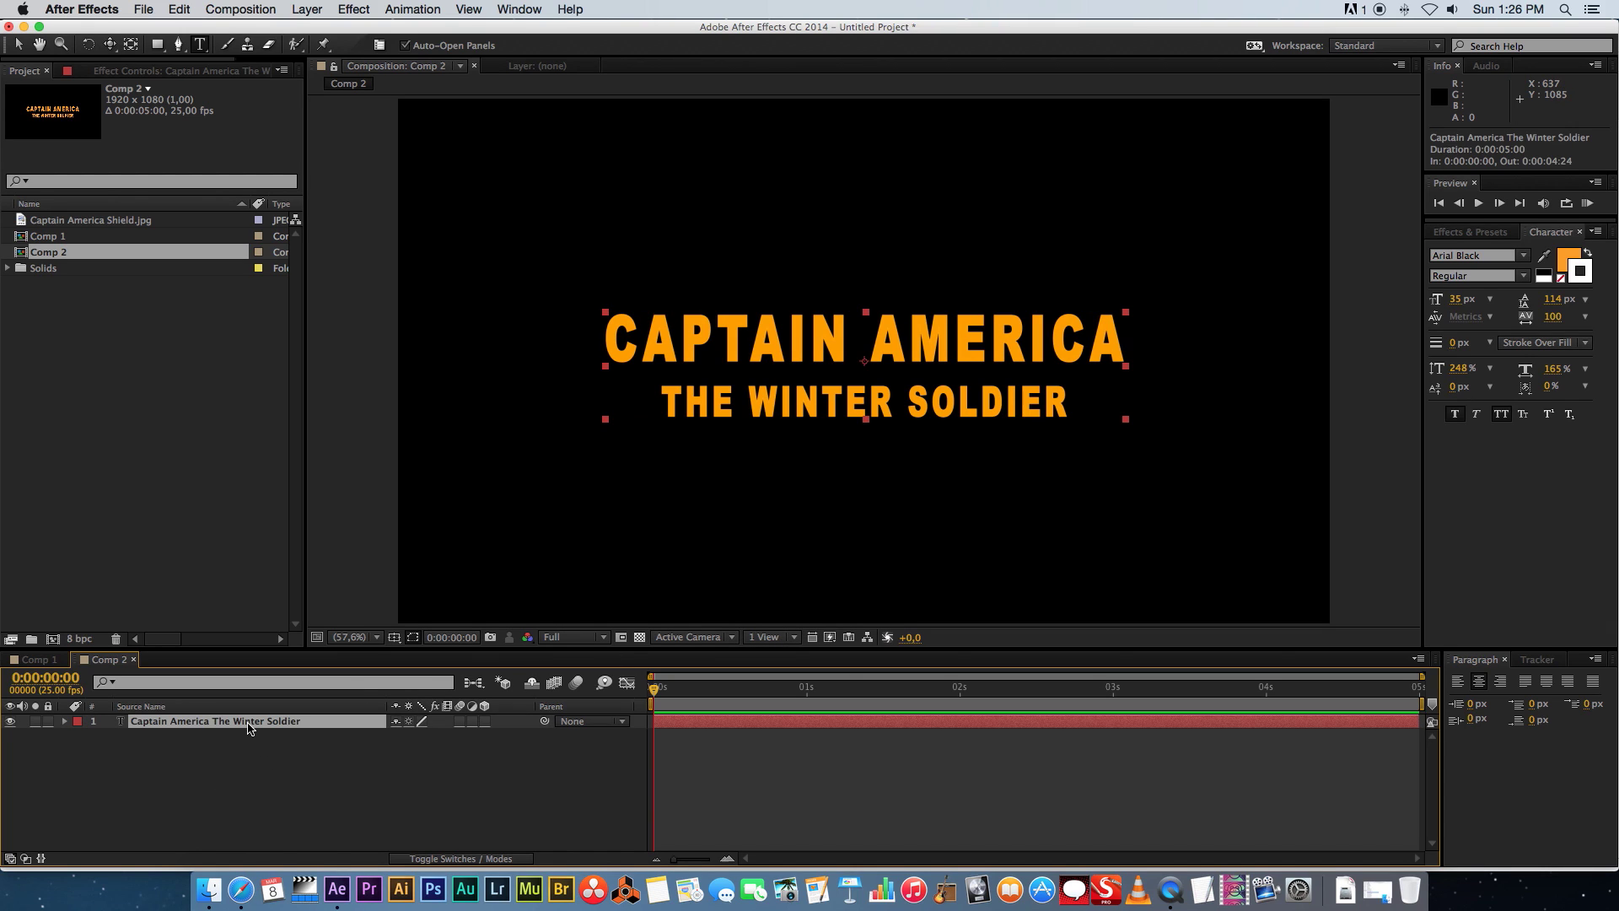
{"action": "left_click", "coordinate": [484, 721]}
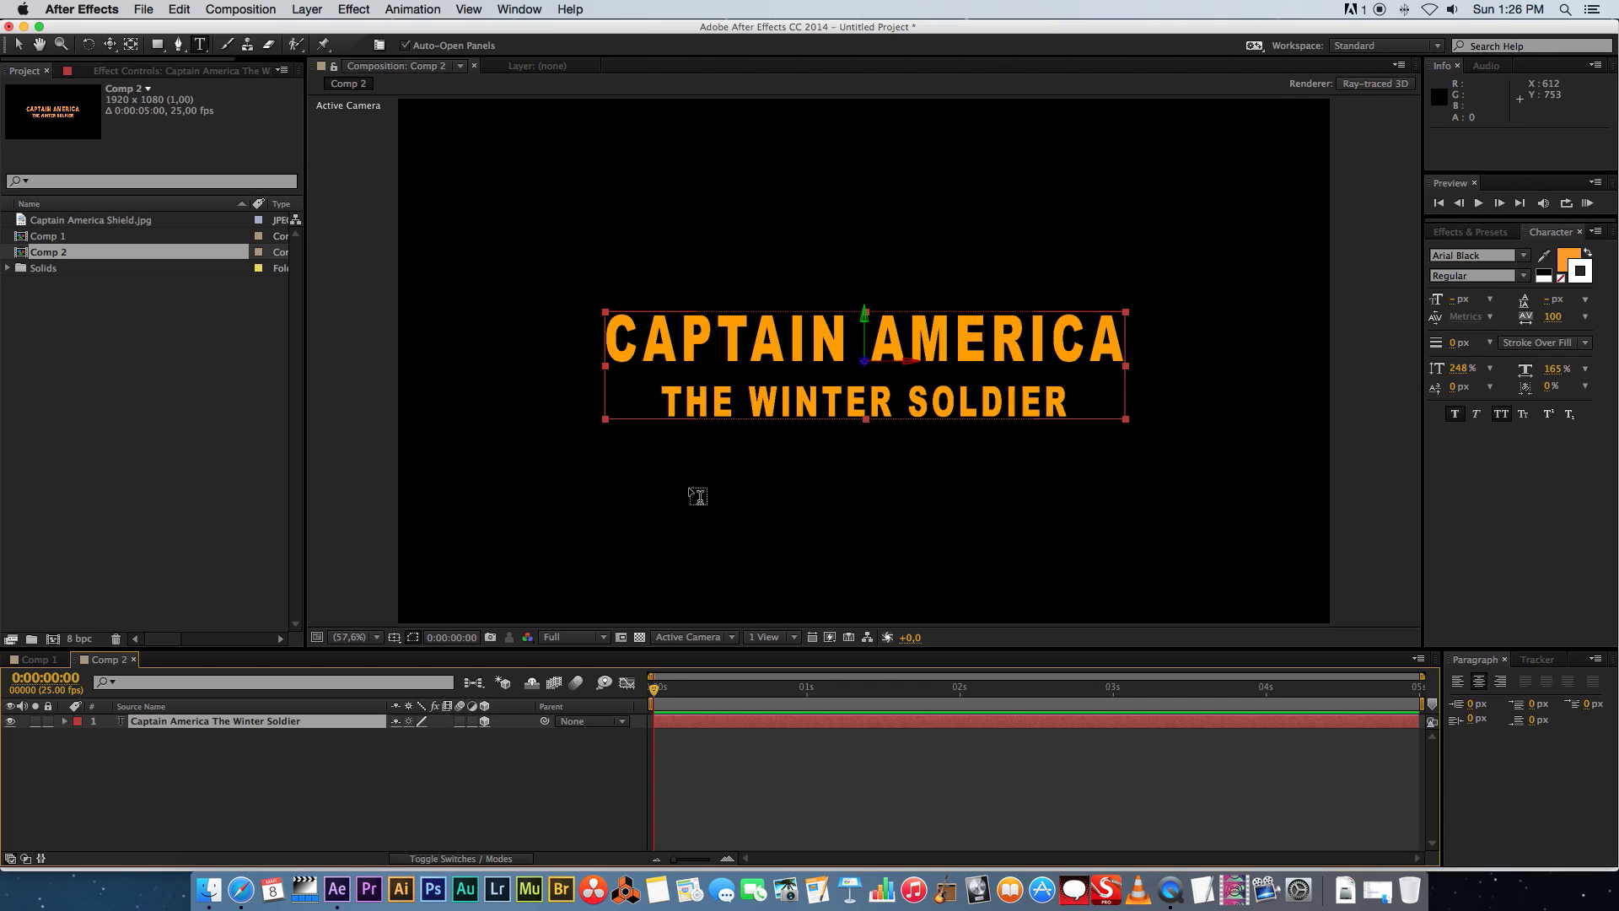
{"action": "left_click", "coordinate": [574, 638]}
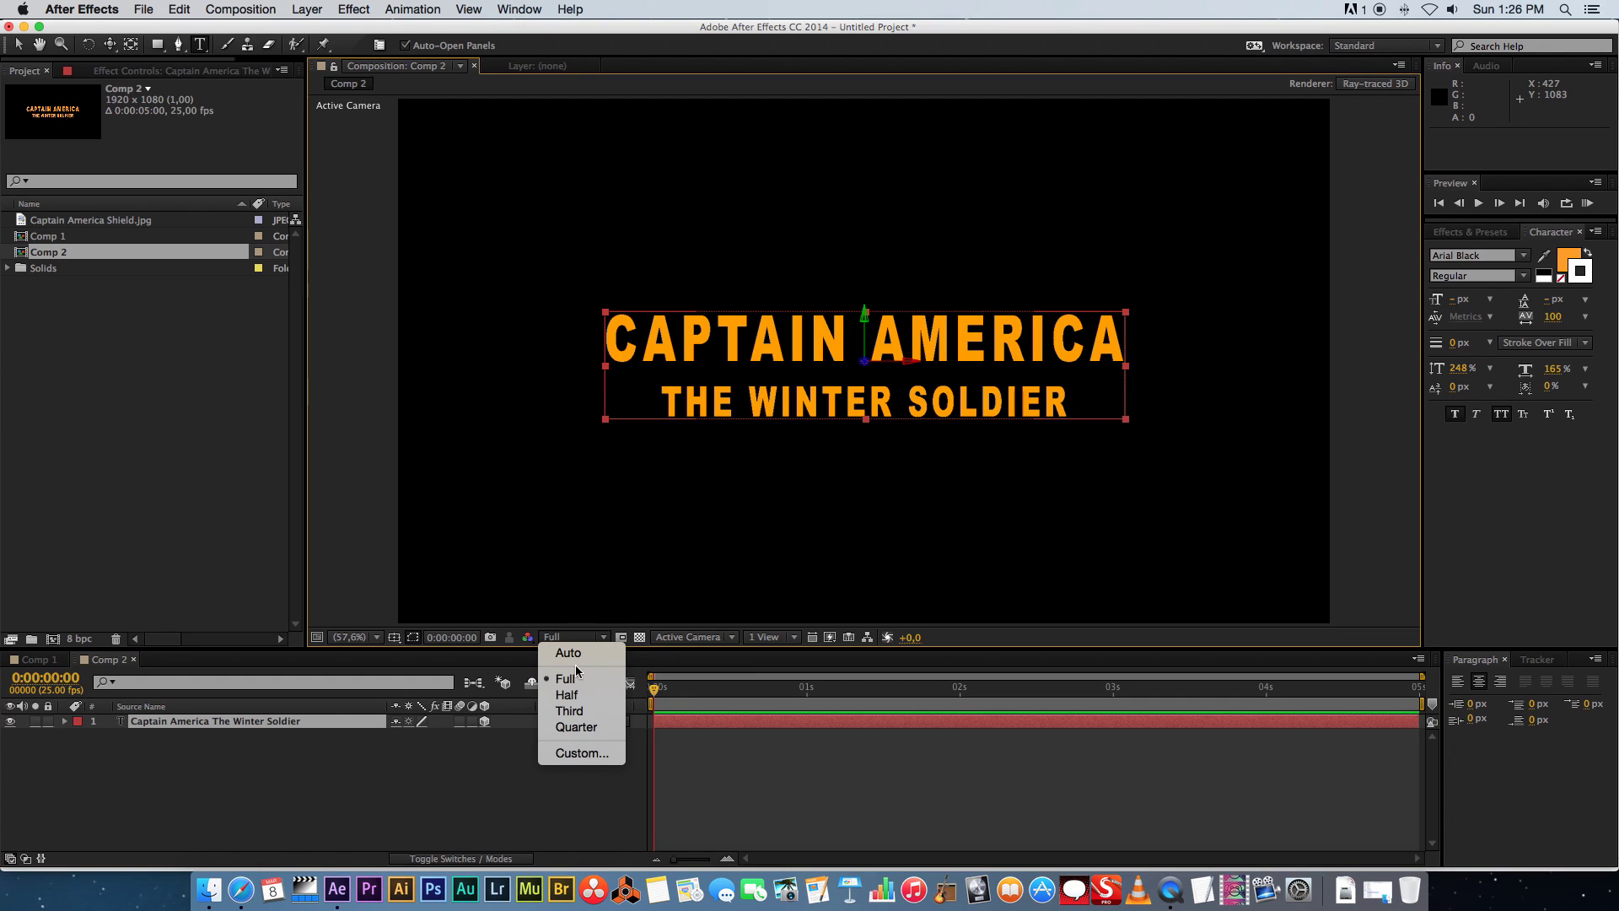
{"action": "left_click", "coordinate": [570, 711]}
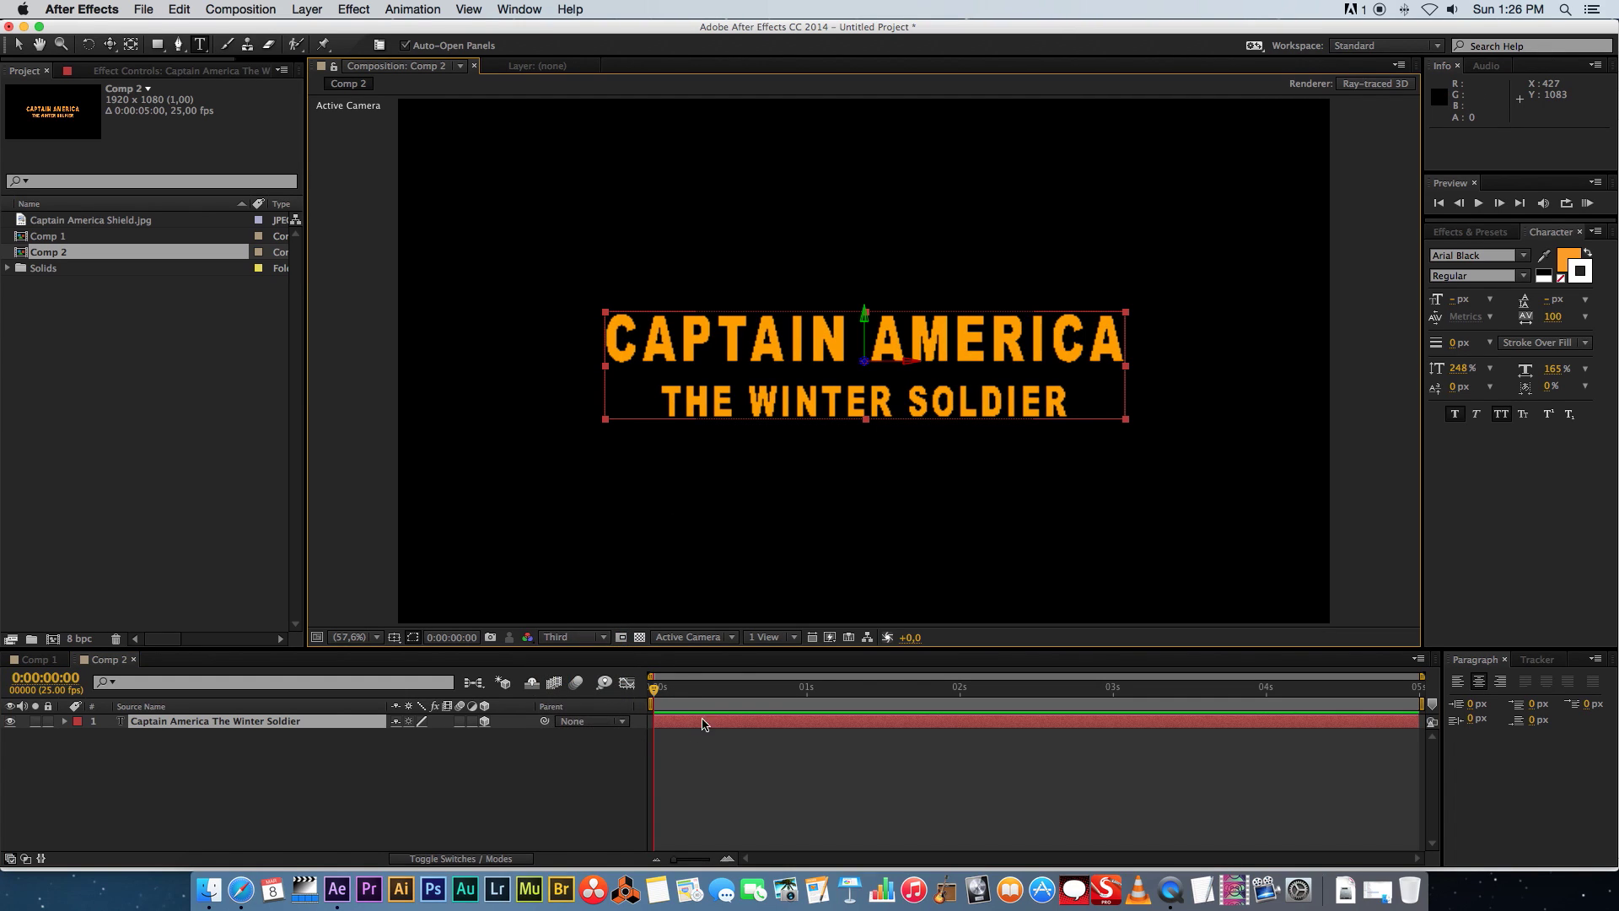
{"action": "mouse_move", "coordinate": [682, 695]}
{"action": "left_mouse_down"}
{"action": "mouse_move", "coordinate": [1021, 691]}
{"action": "mouse_move", "coordinate": [653, 697]}
{"action": "left_mouse_up"}
{"action": "left_click", "coordinate": [239, 748]}
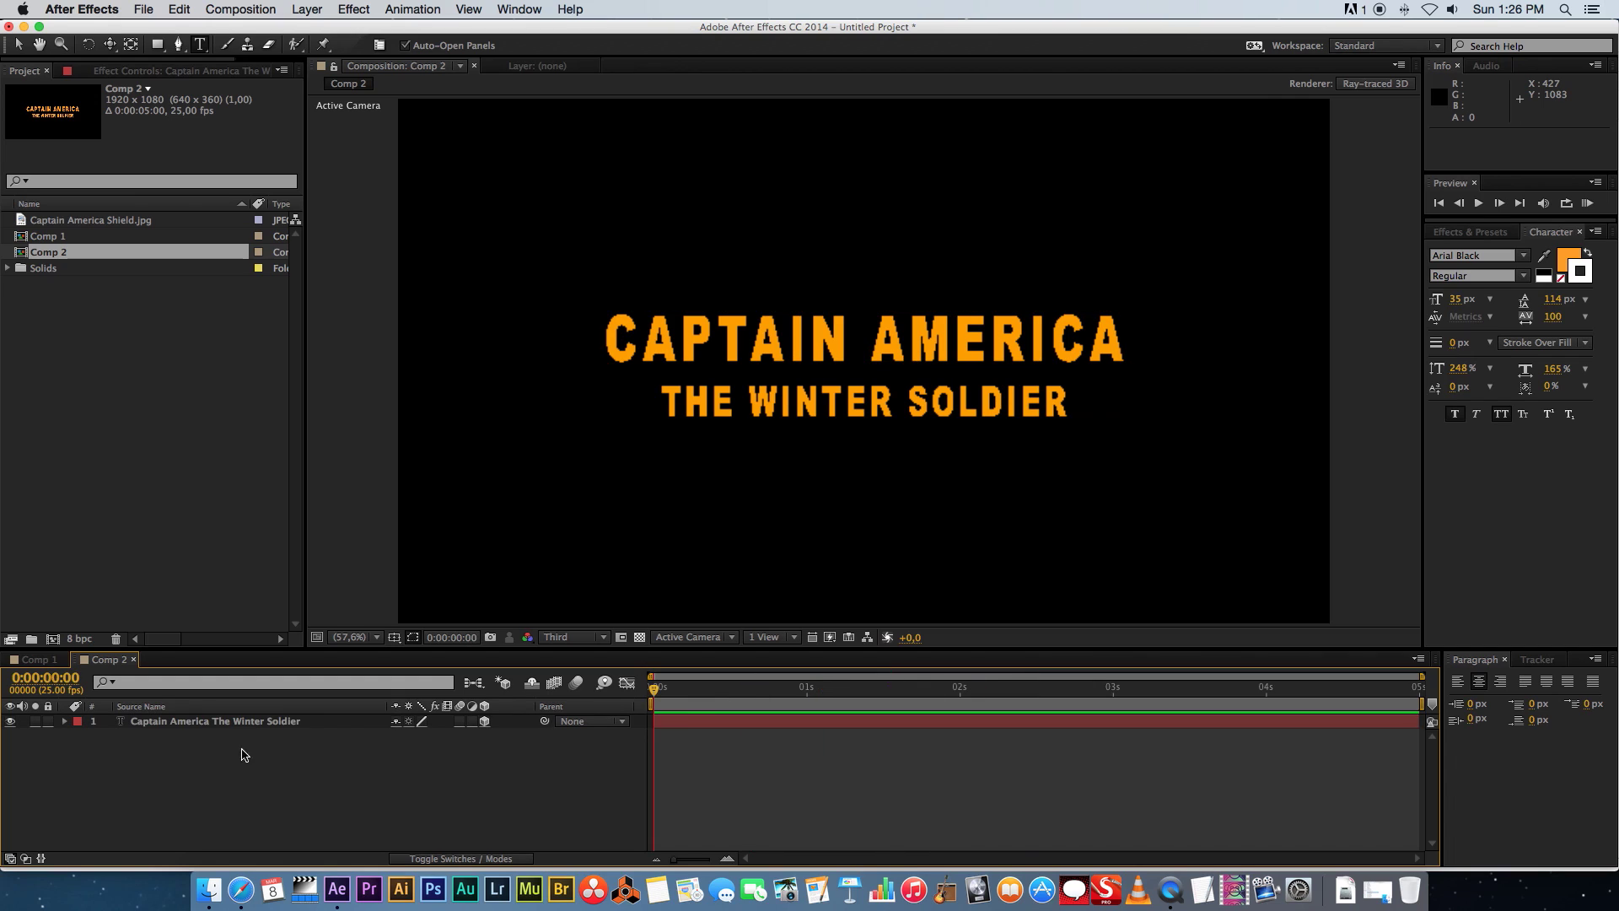
Duplicate the title layer and delete "The Winter Soldier" from the upper copy
{"action": "left_click", "coordinate": [221, 724]}
{"action": "key", "text": "super+d"}
{"action": "left_click", "coordinate": [194, 738]}
{"action": "left_click", "coordinate": [241, 723]}
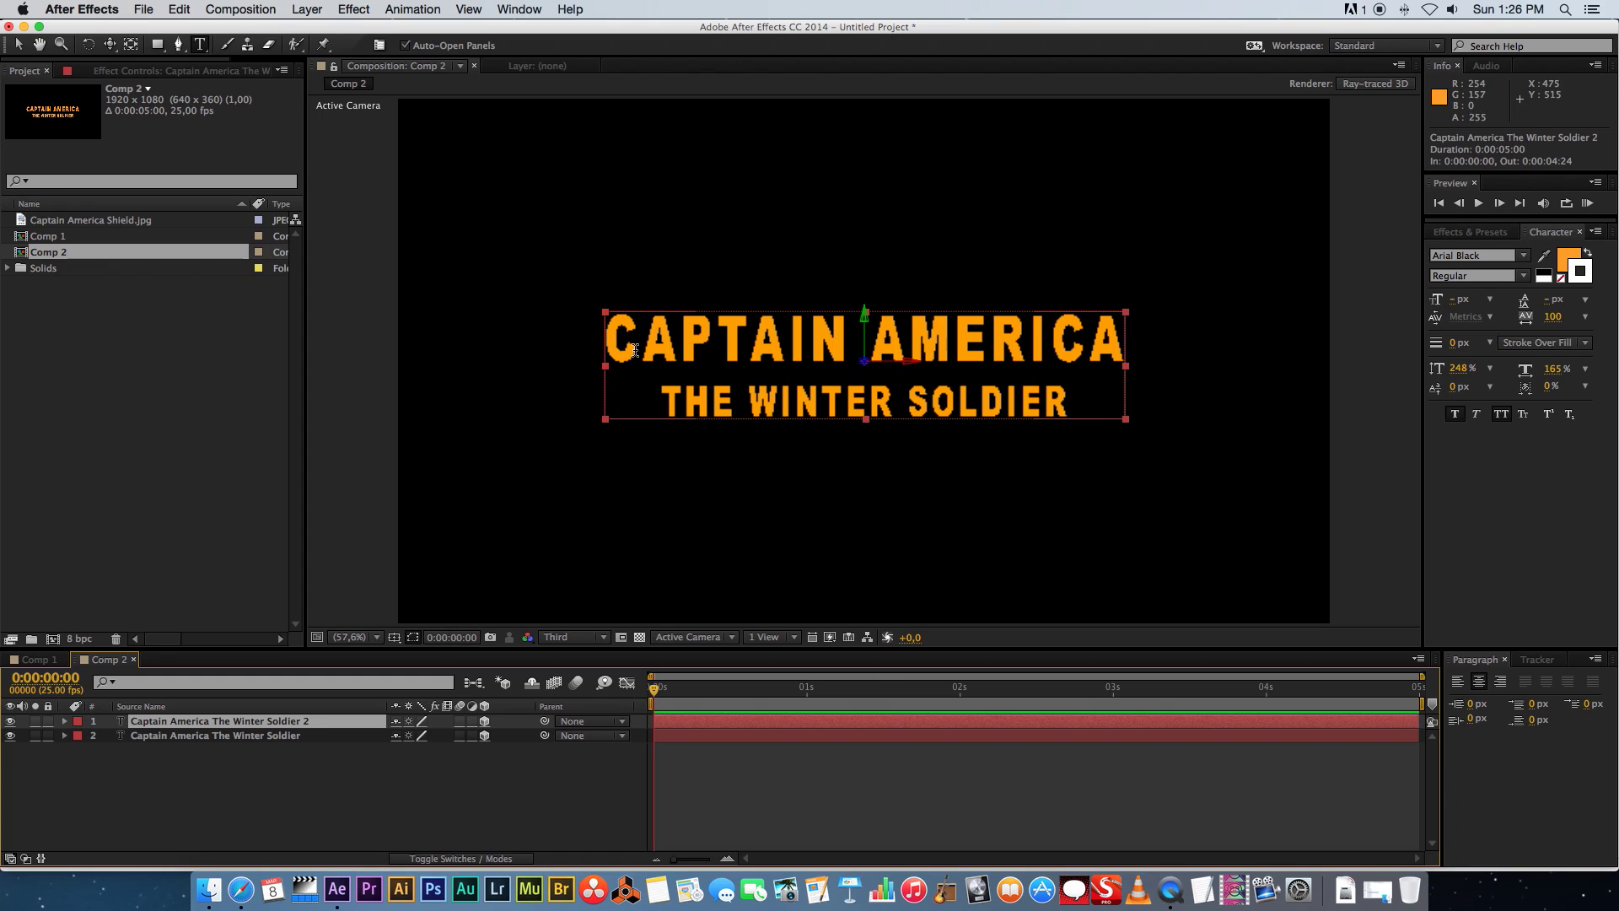
{"action": "left_click_drag", "start_coordinate": [662, 403], "coordinate": [1061, 415]}
{"action": "key", "text": "BackSpace"}
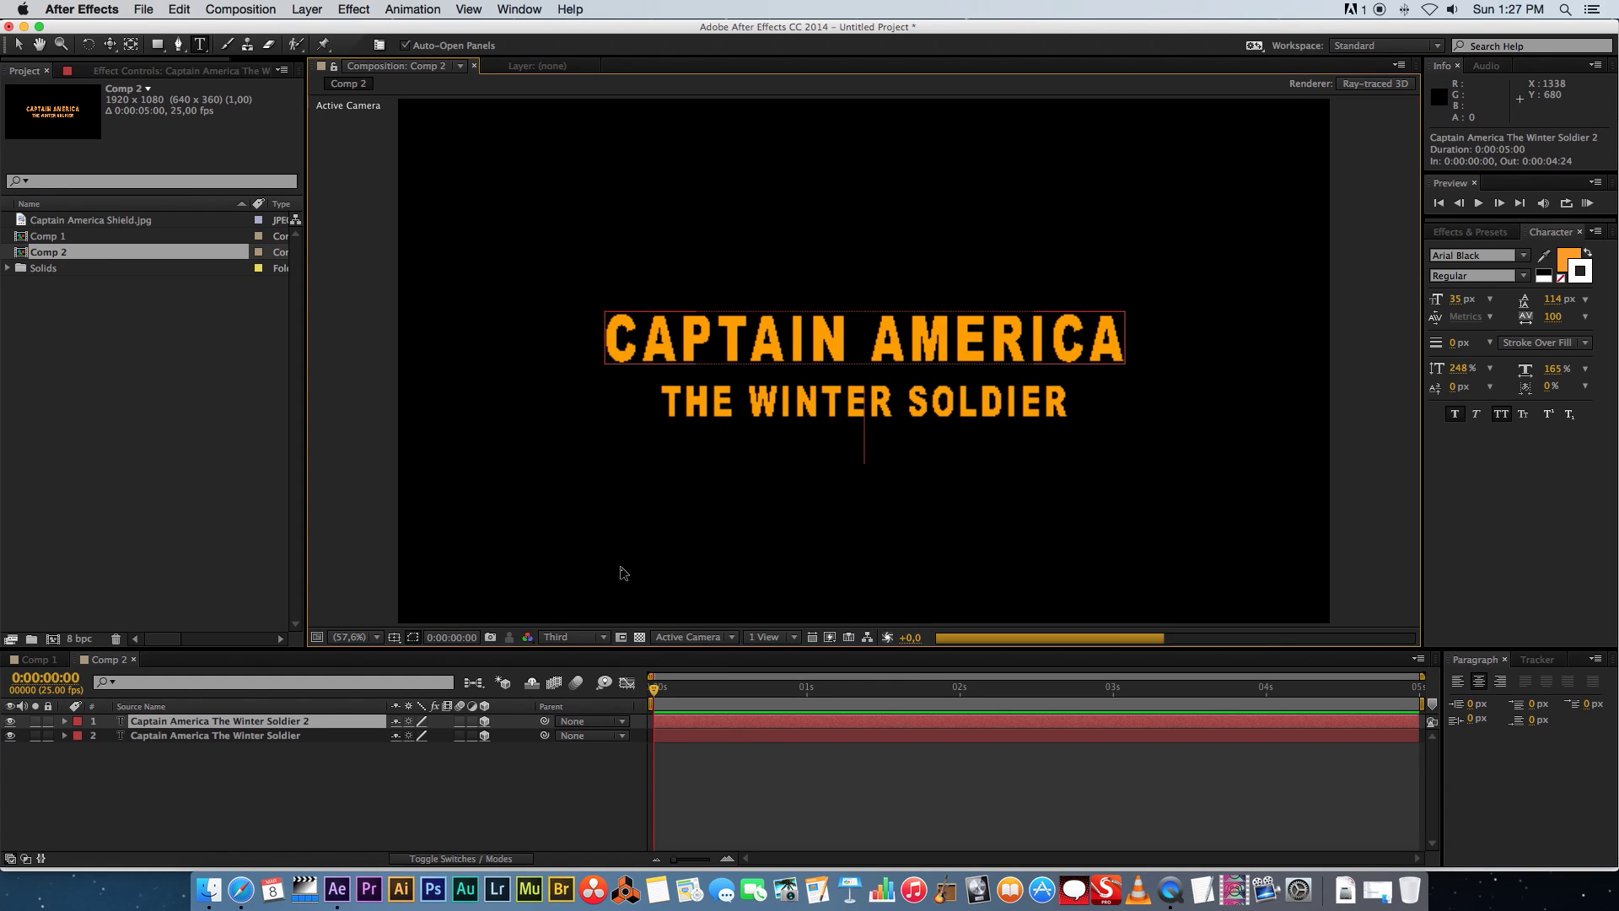
Delete "Captain America" from the original title layer, keeping only "The Winter Soldier"
{"action": "double_click", "coordinate": [230, 736]}
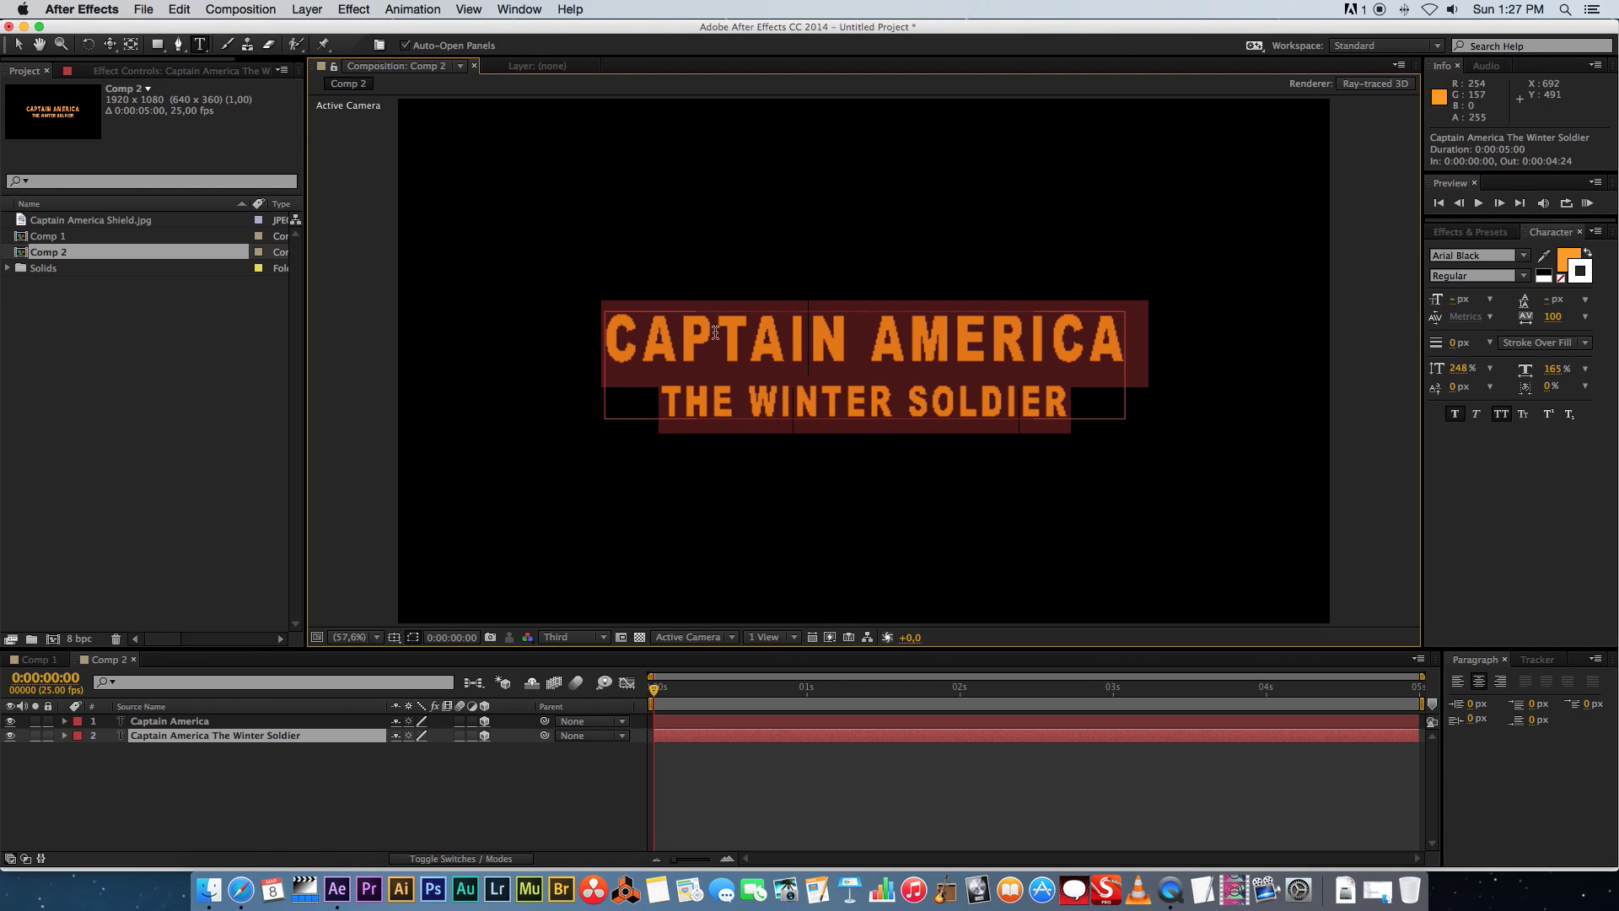
{"action": "left_click", "coordinate": [724, 334]}
{"action": "left_click_drag", "start_coordinate": [605, 334], "coordinate": [1123, 335]}
{"action": "key", "text": "BackSpace"}
{"action": "left_click", "coordinate": [49, 783]}
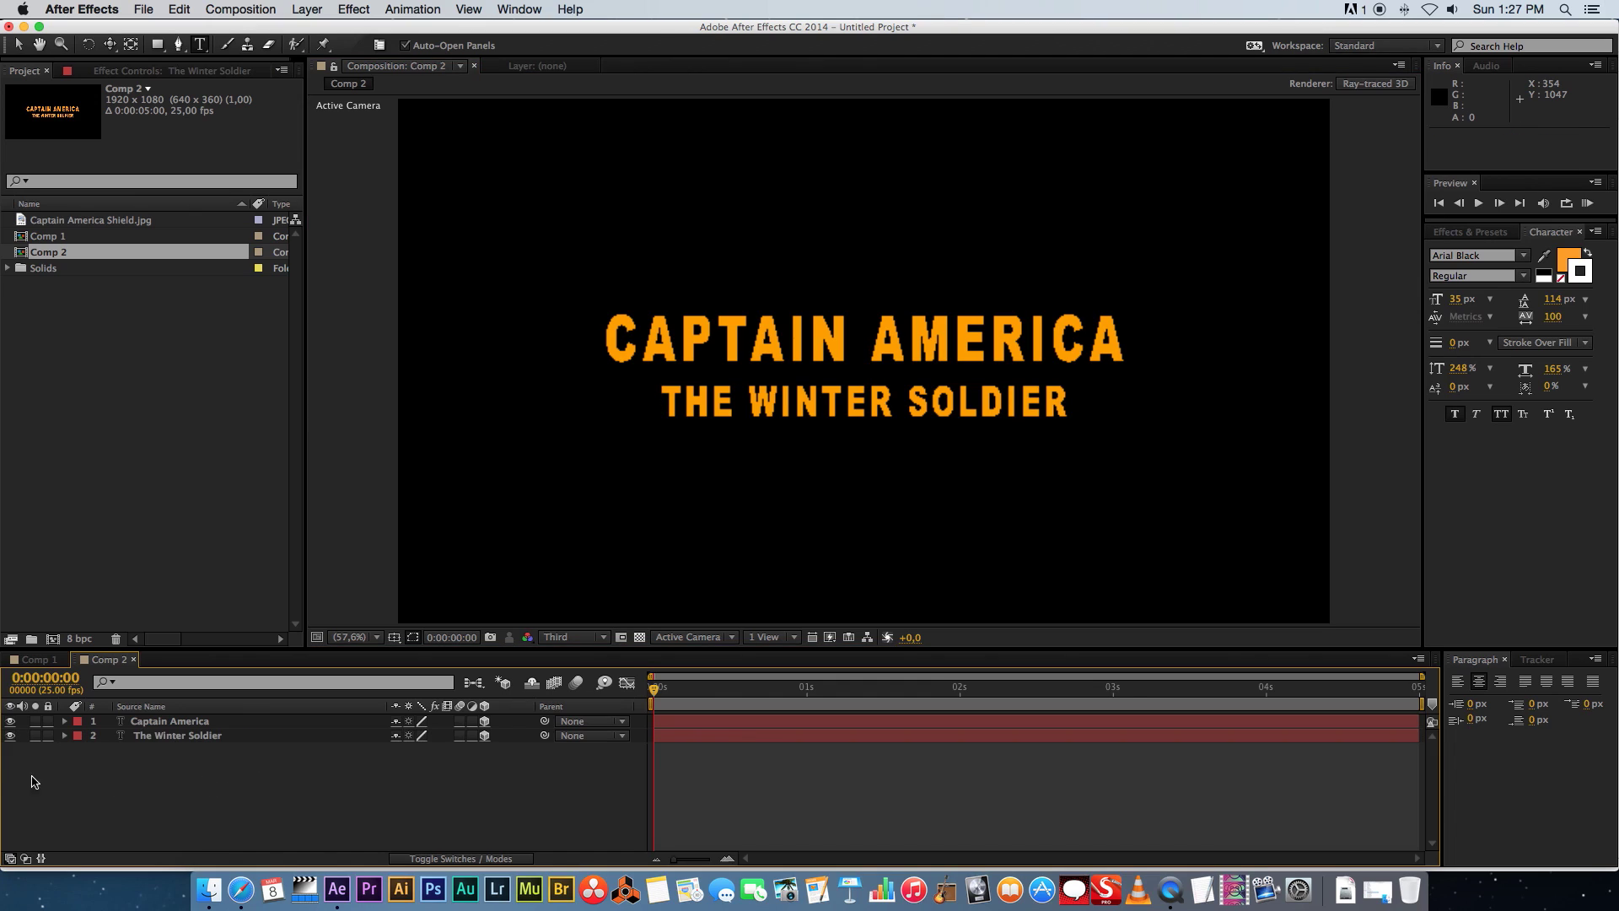
Toggle the visibility of both text layers to check each title line separately, and show both again
{"action": "left_click_drag", "start_coordinate": [10, 735], "coordinate": [10, 721]}
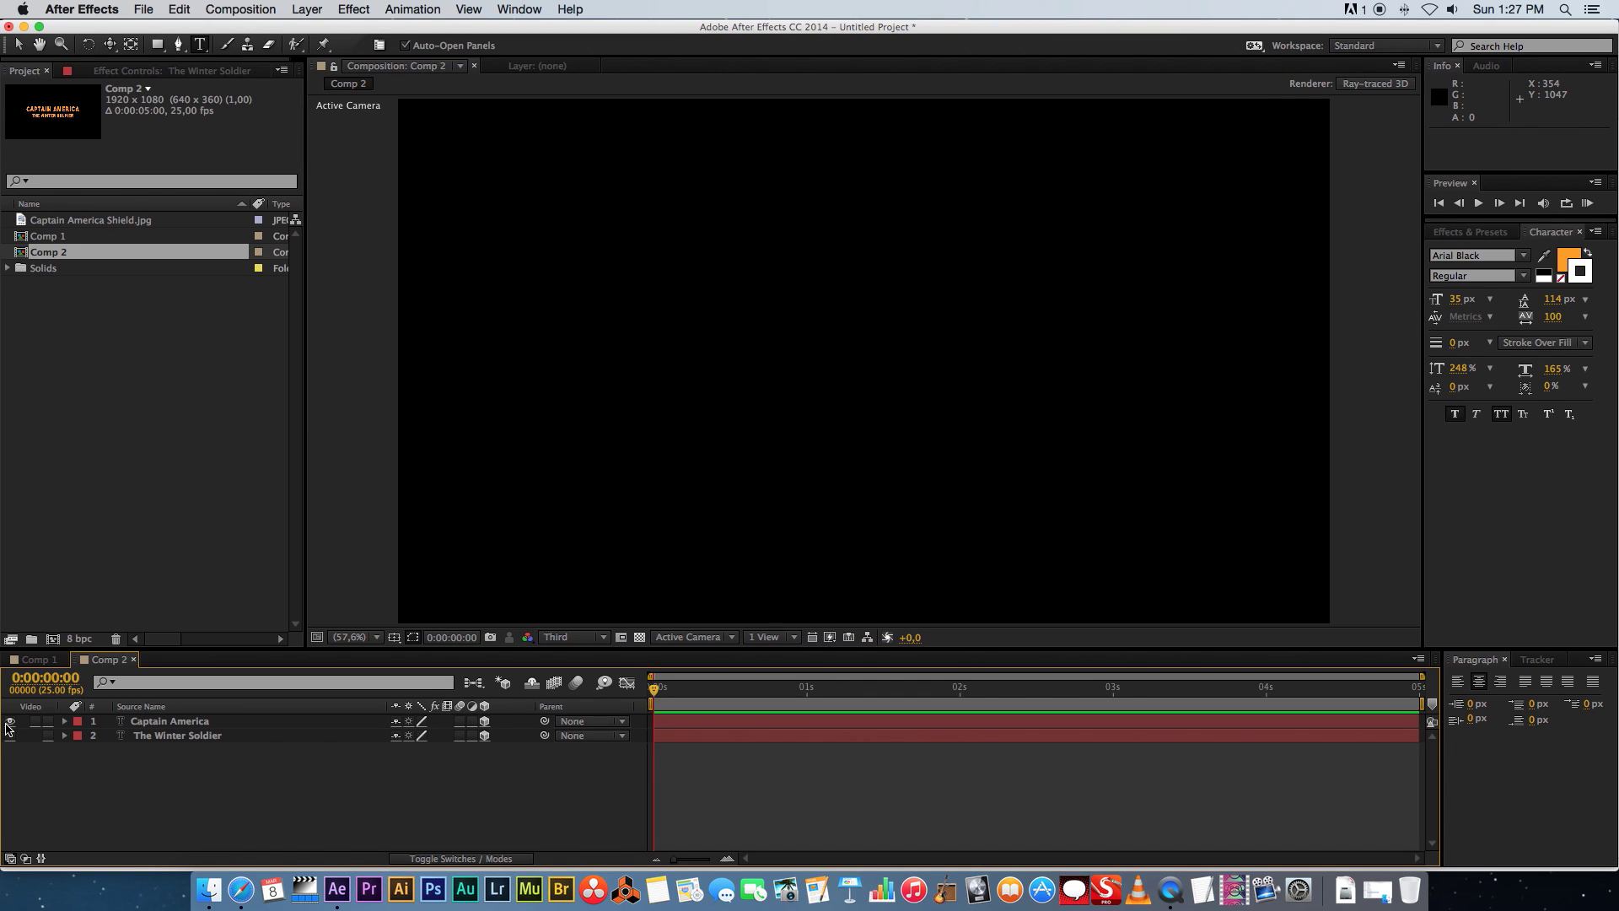
{"action": "left_click", "coordinate": [10, 721]}
{"action": "left_click", "coordinate": [10, 721]}
{"action": "left_click", "coordinate": [10, 736]}
{"action": "left_click", "coordinate": [10, 735]}
{"action": "left_click_drag", "start_coordinate": [10, 742], "coordinate": [11, 721]}
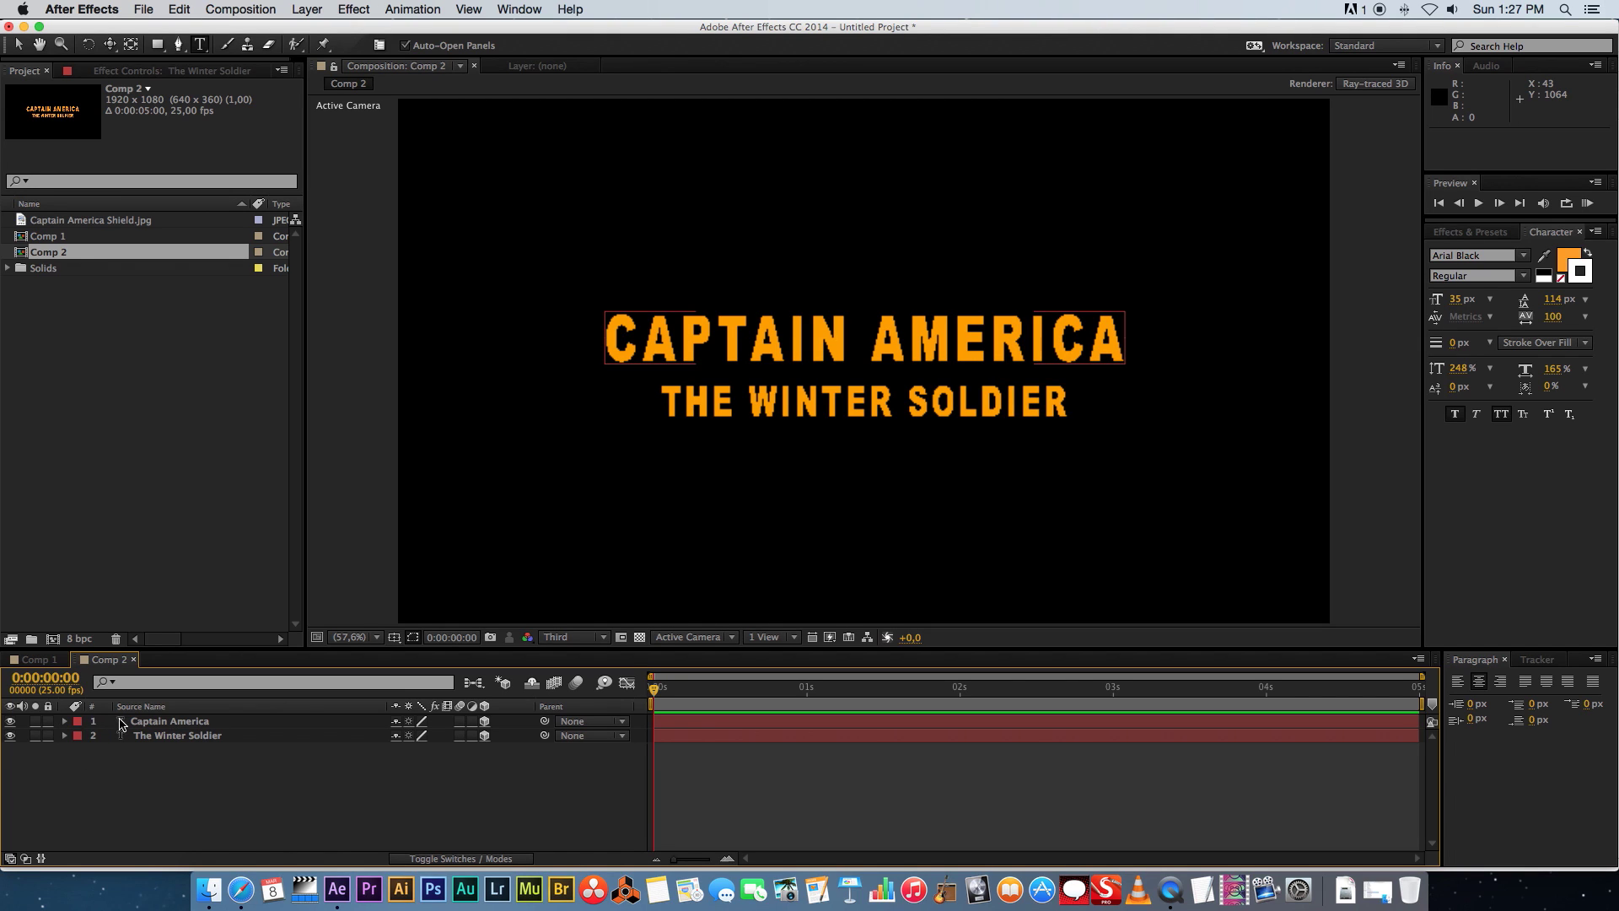
Set the Extrusion Depth of the Captain America text layer to 100 in its geometry options
{"action": "left_click", "coordinate": [64, 721]}
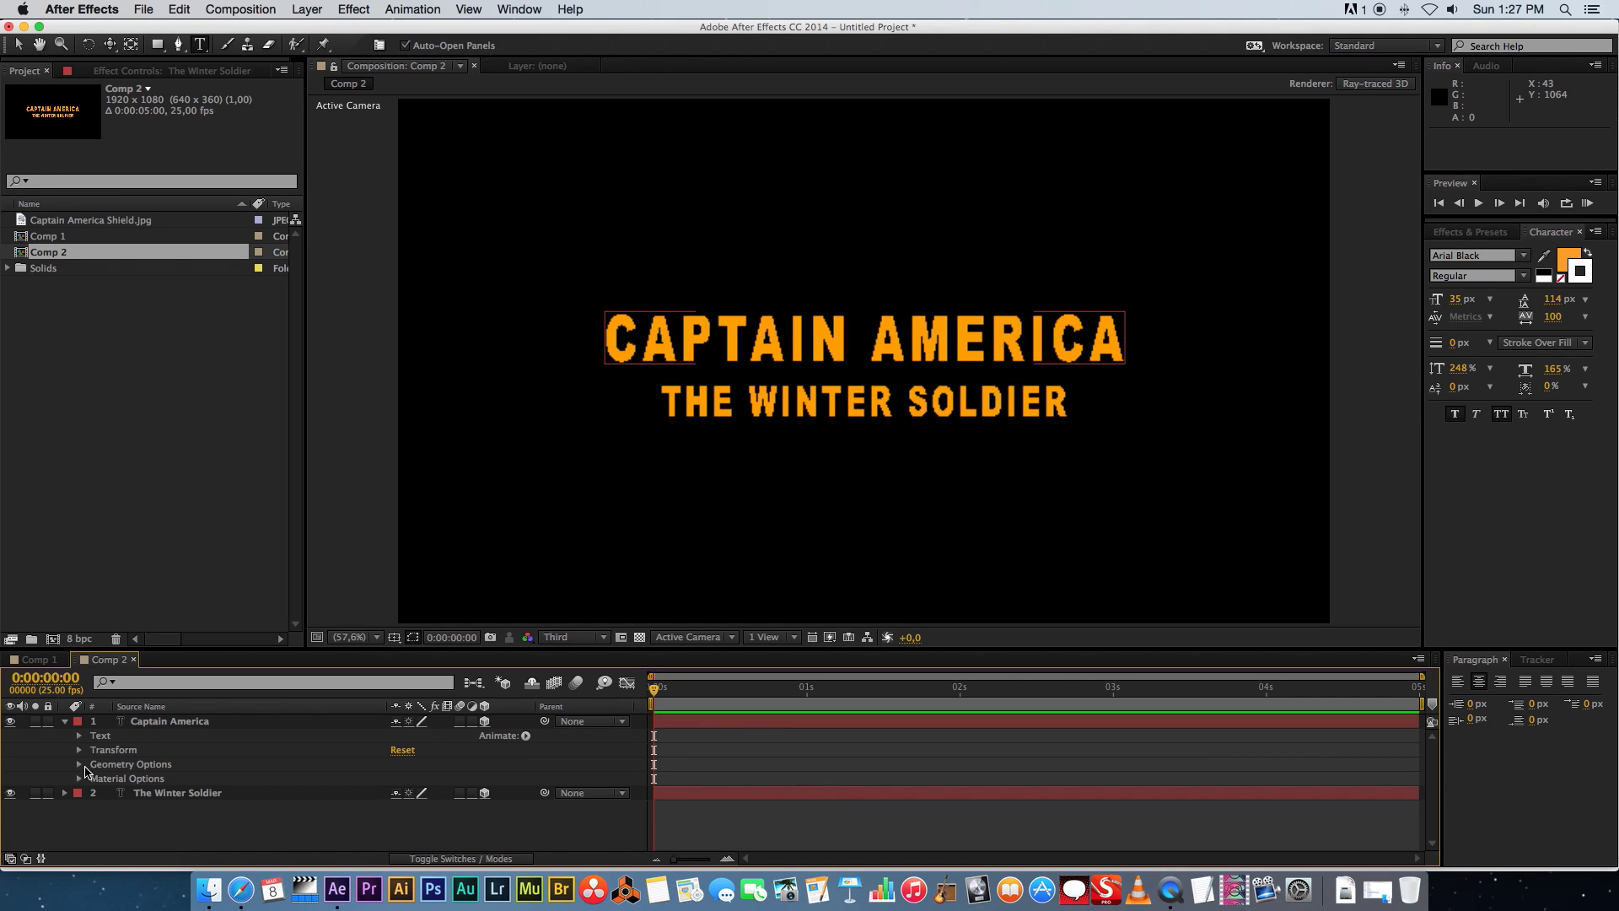
{"action": "left_click", "coordinate": [79, 764]}
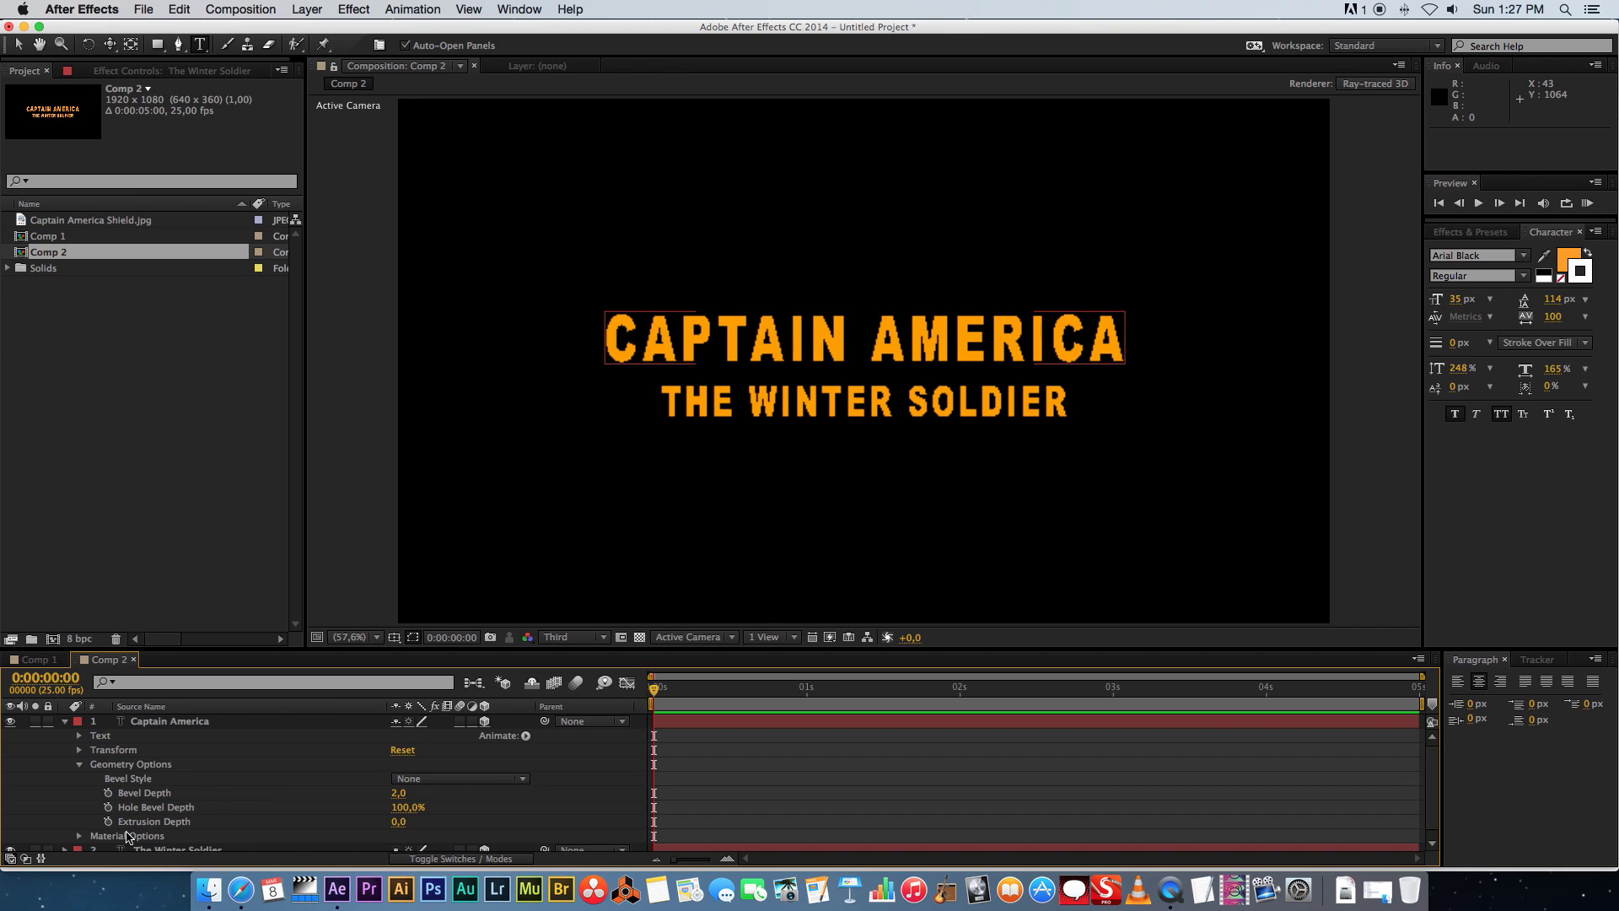
{"action": "left_click", "coordinate": [398, 822]}
{"action": "key", "text": "Return"}
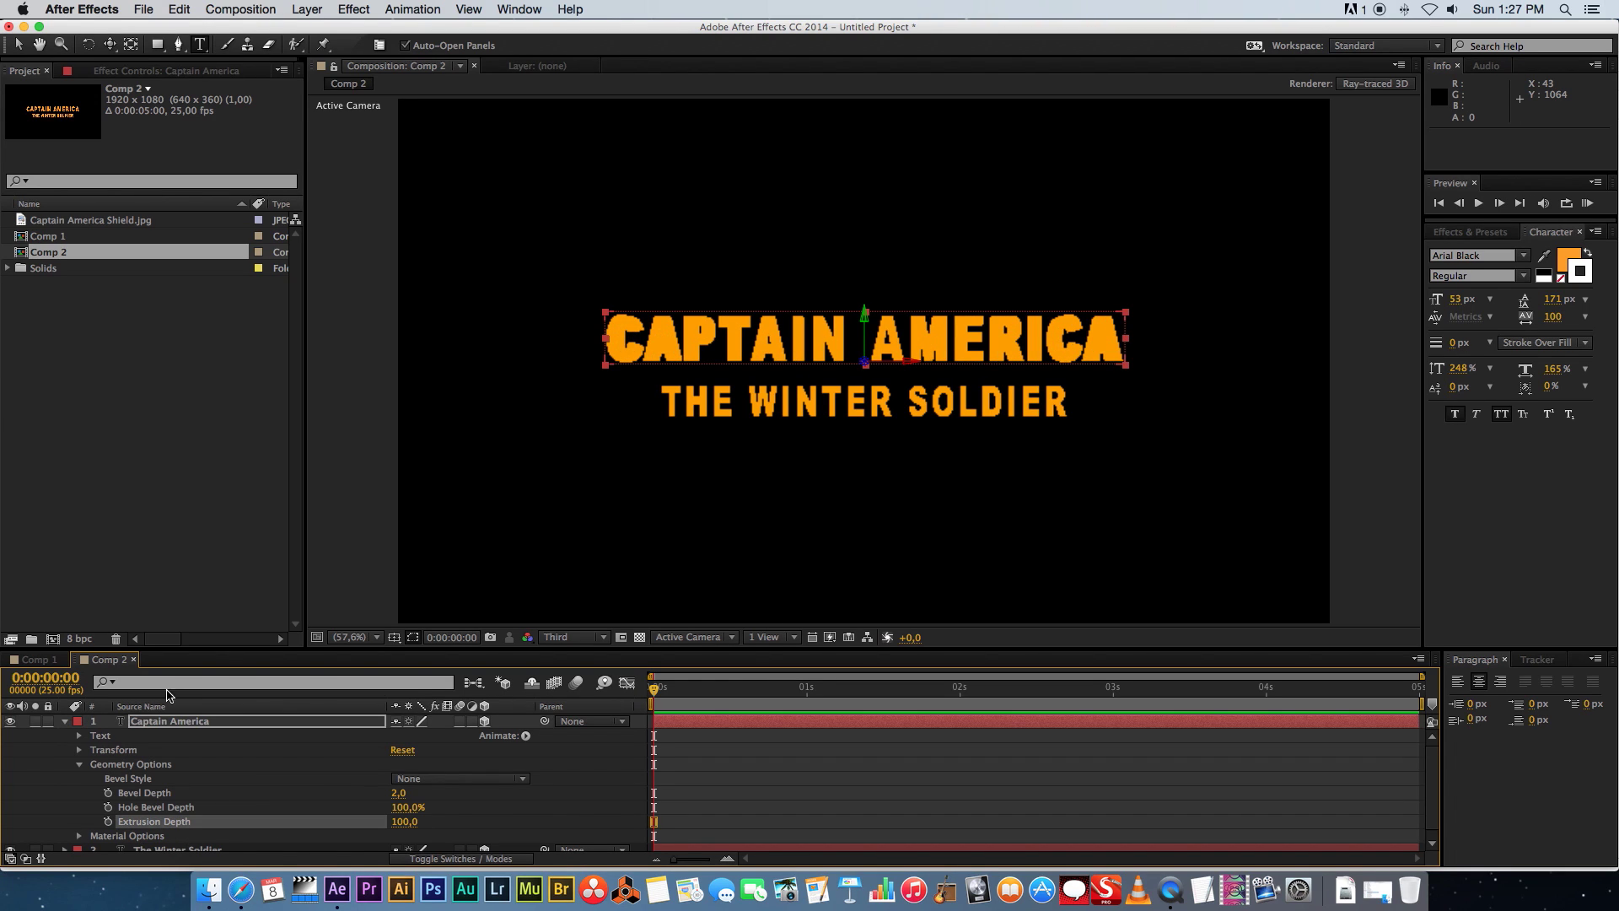
{"action": "left_click", "coordinate": [63, 731]}
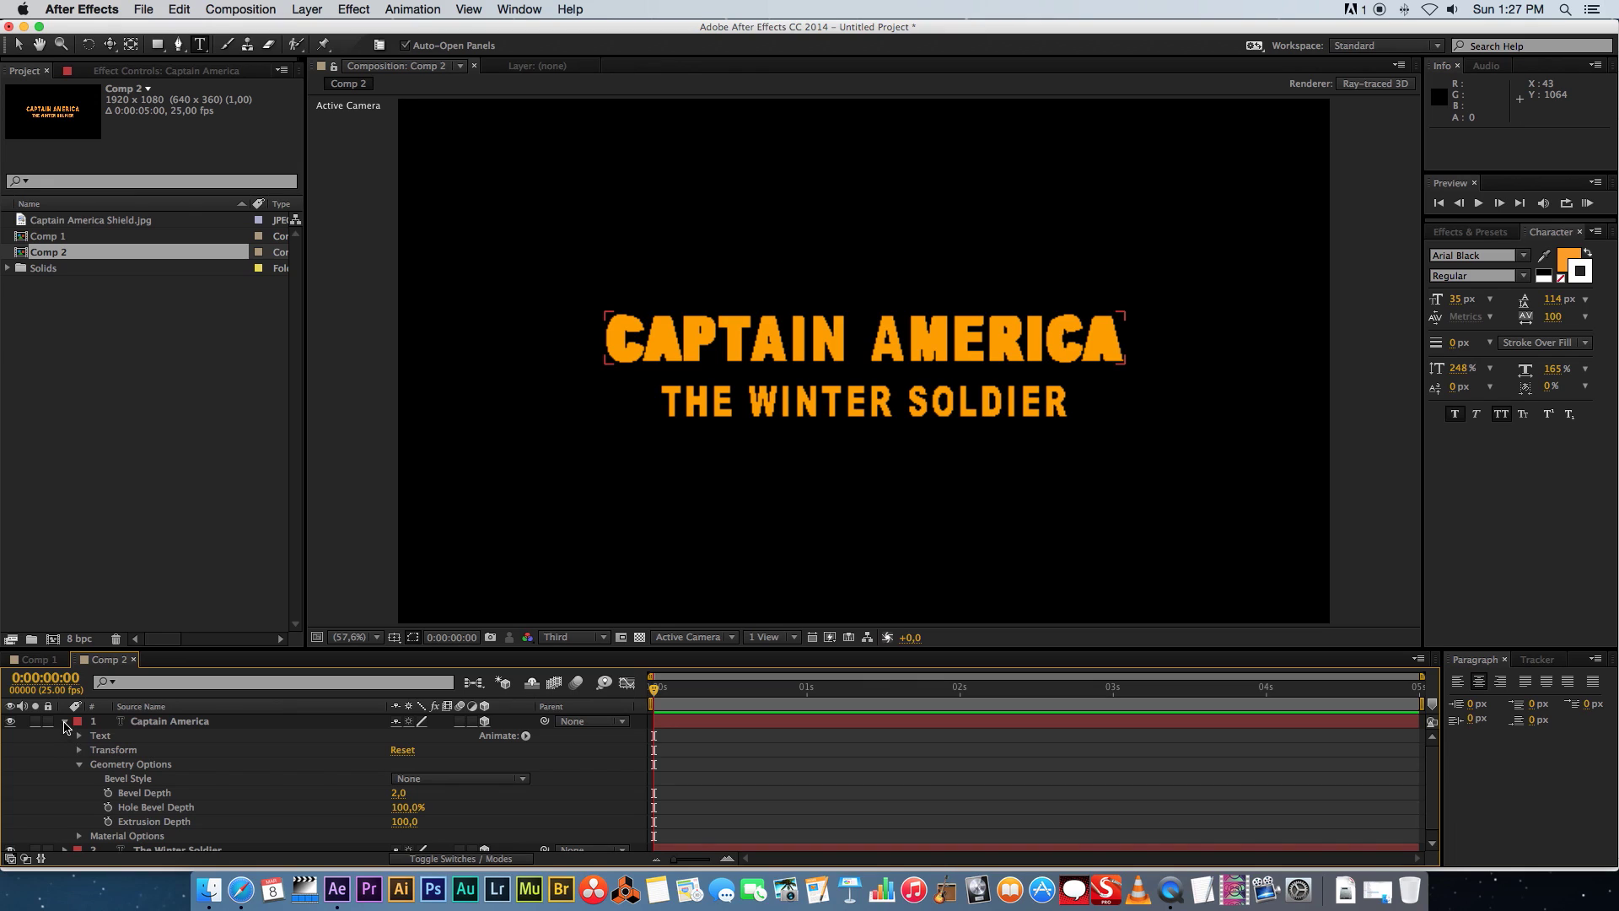
Set the Extrusion Depth of the The Winter Soldier text layer to 100 in its geometry options
{"action": "left_click", "coordinate": [64, 722]}
{"action": "left_click", "coordinate": [64, 735]}
{"action": "left_click", "coordinate": [78, 779]}
{"action": "left_click", "coordinate": [398, 836]}
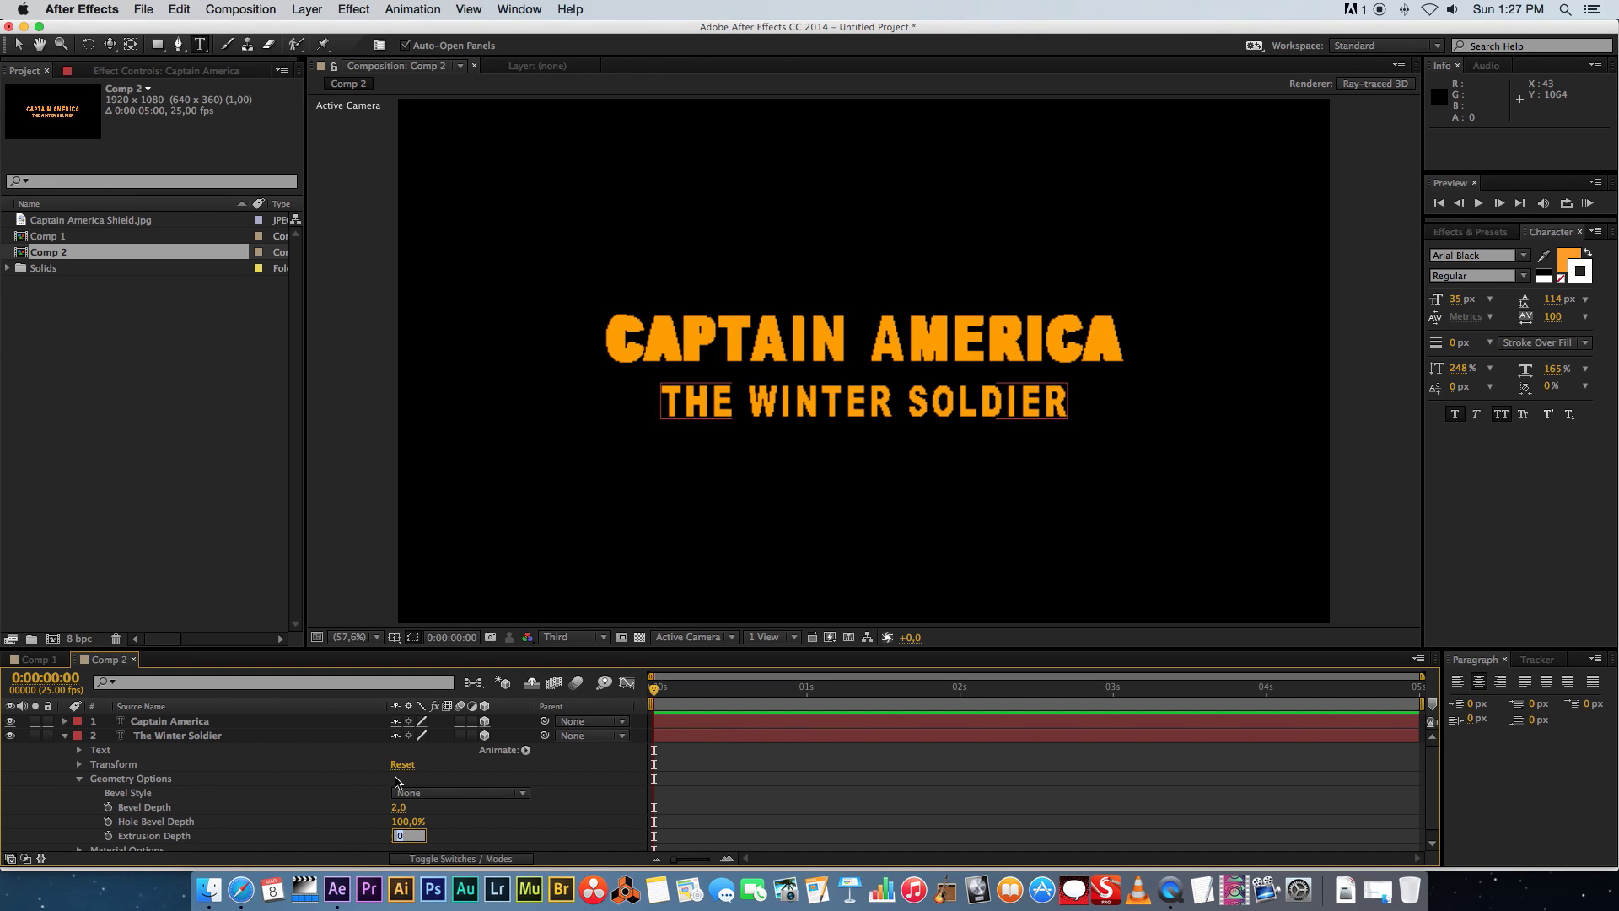
{"action": "key", "text": "Return"}
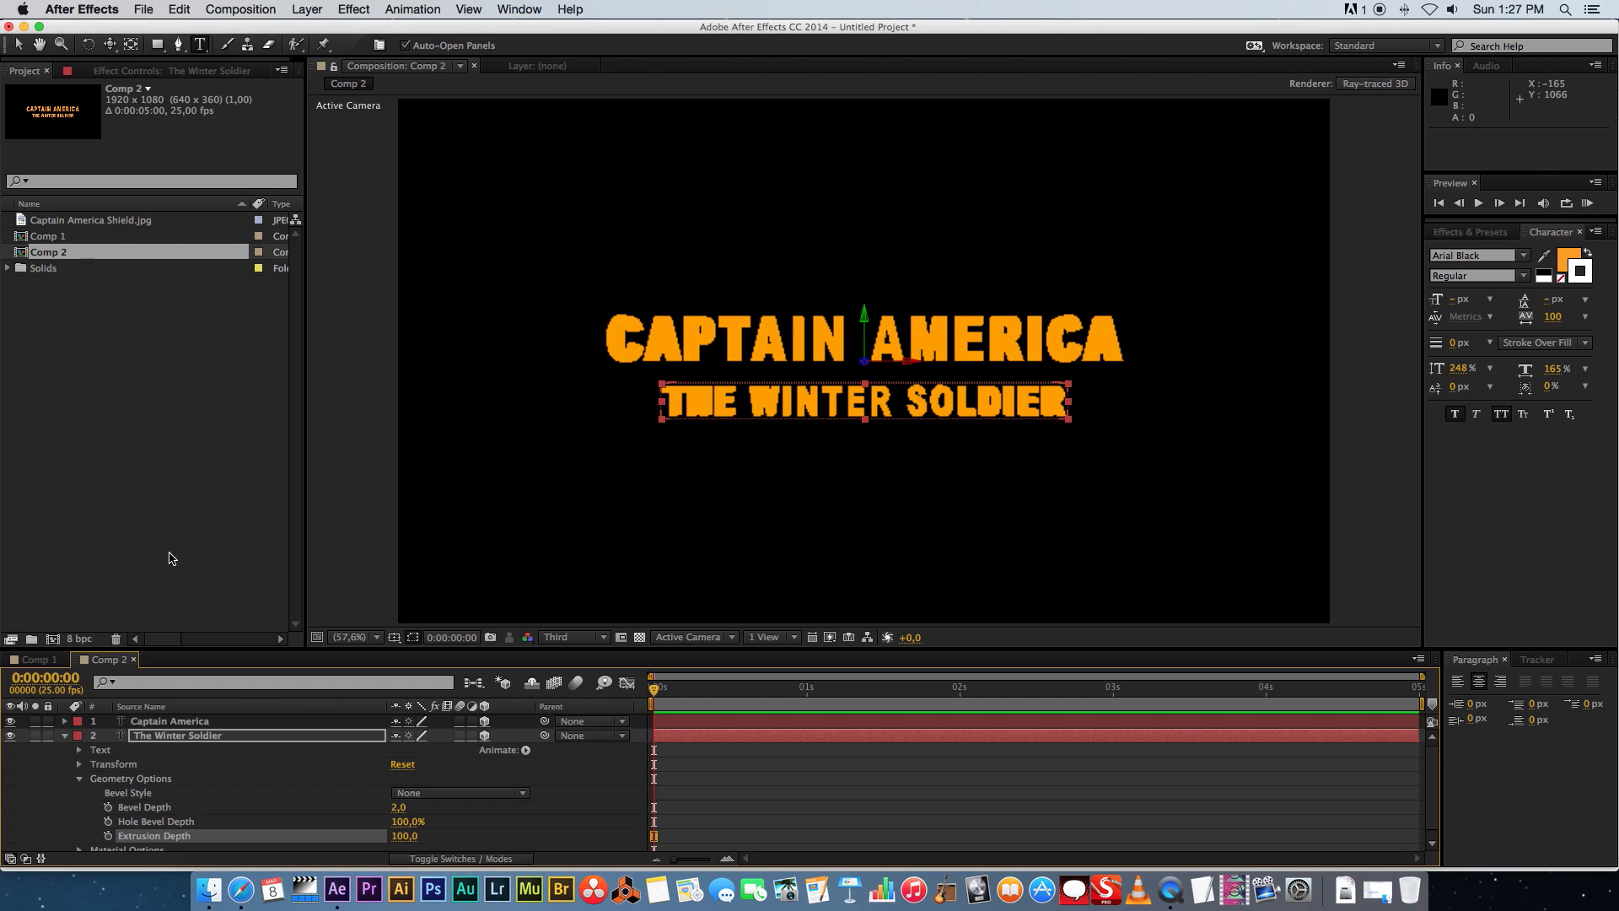
{"action": "left_click", "coordinate": [64, 736]}
Add a text animator for the front RGB color to the Captain America layer
{"action": "left_click", "coordinate": [160, 721]}
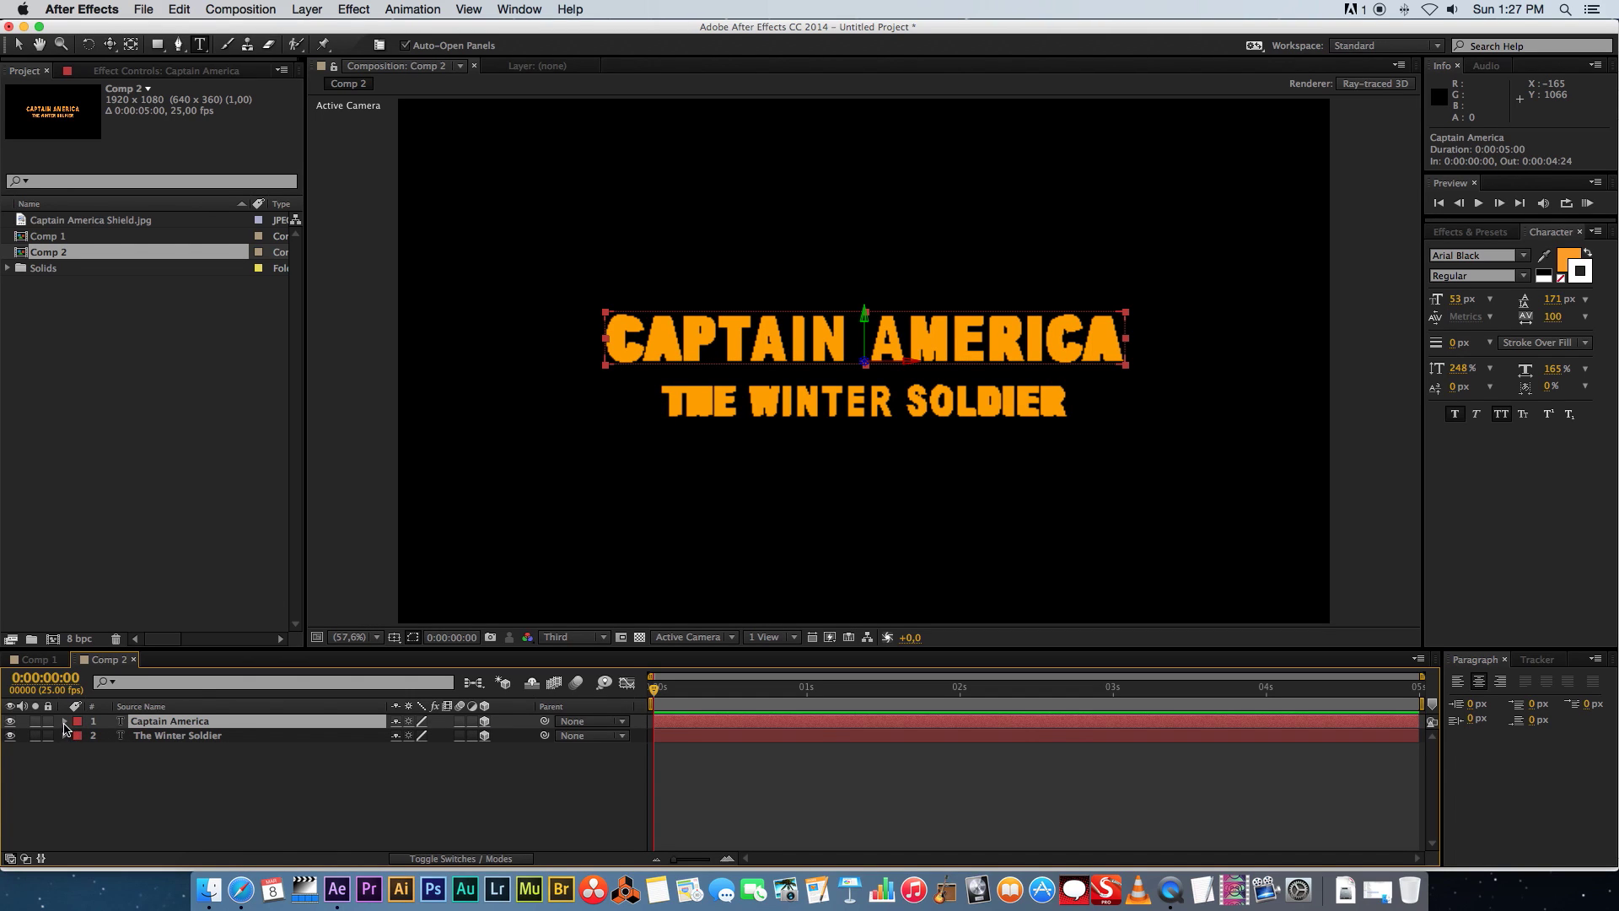
{"action": "left_click", "coordinate": [63, 722]}
{"action": "left_click", "coordinate": [79, 765]}
{"action": "left_click", "coordinate": [79, 736]}
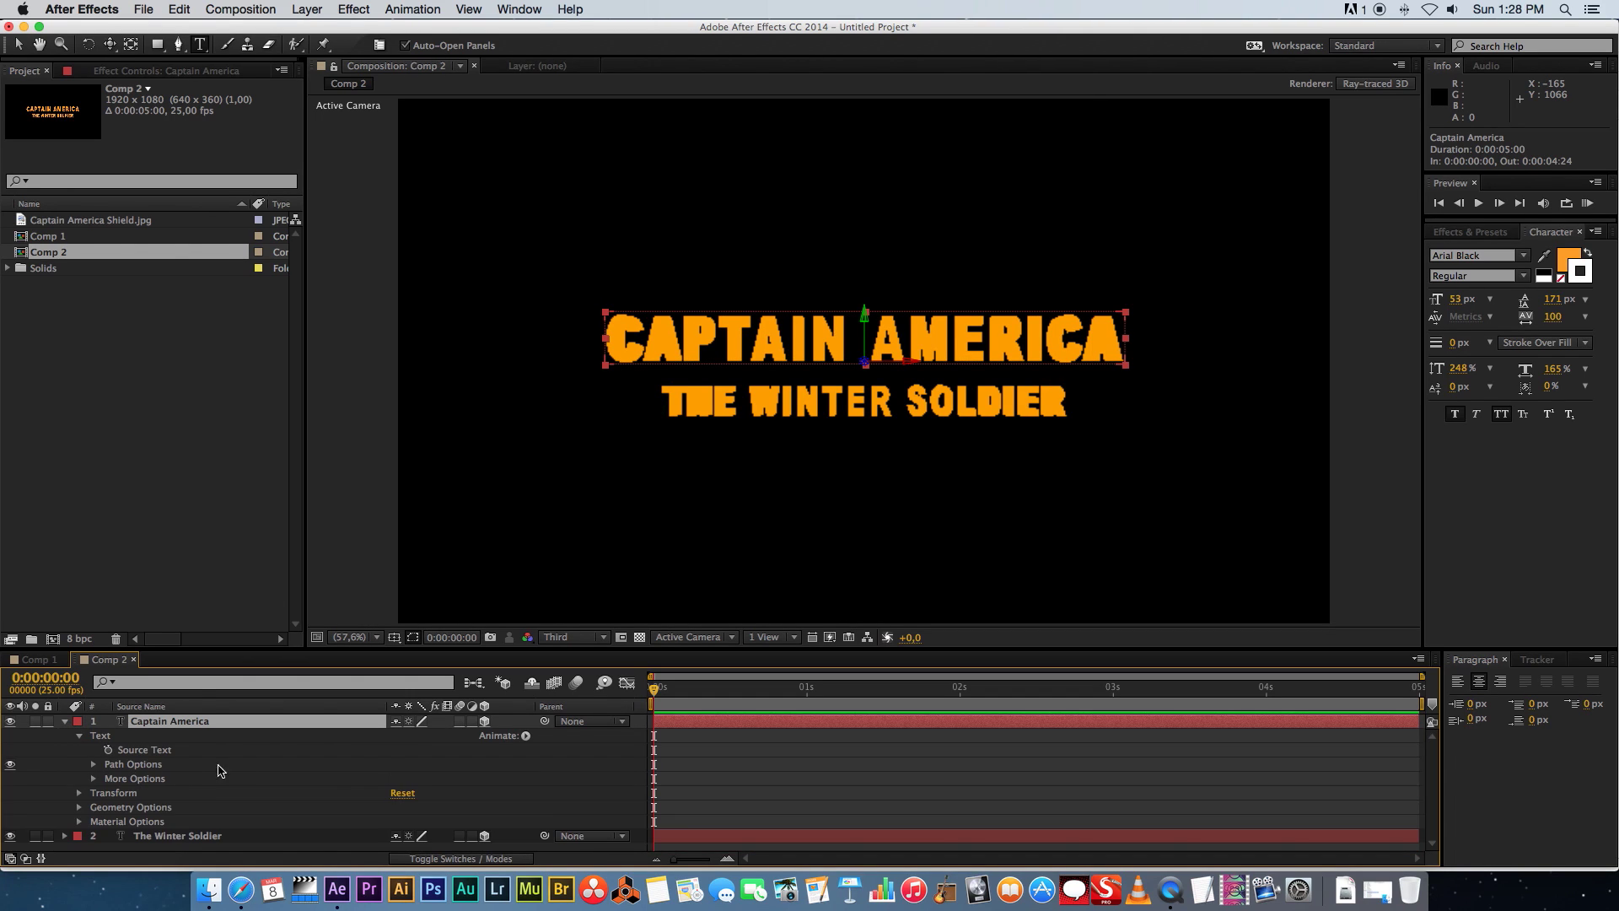
{"action": "left_click", "coordinate": [525, 737]}
{"action": "mouse_move", "coordinate": [593, 688]}
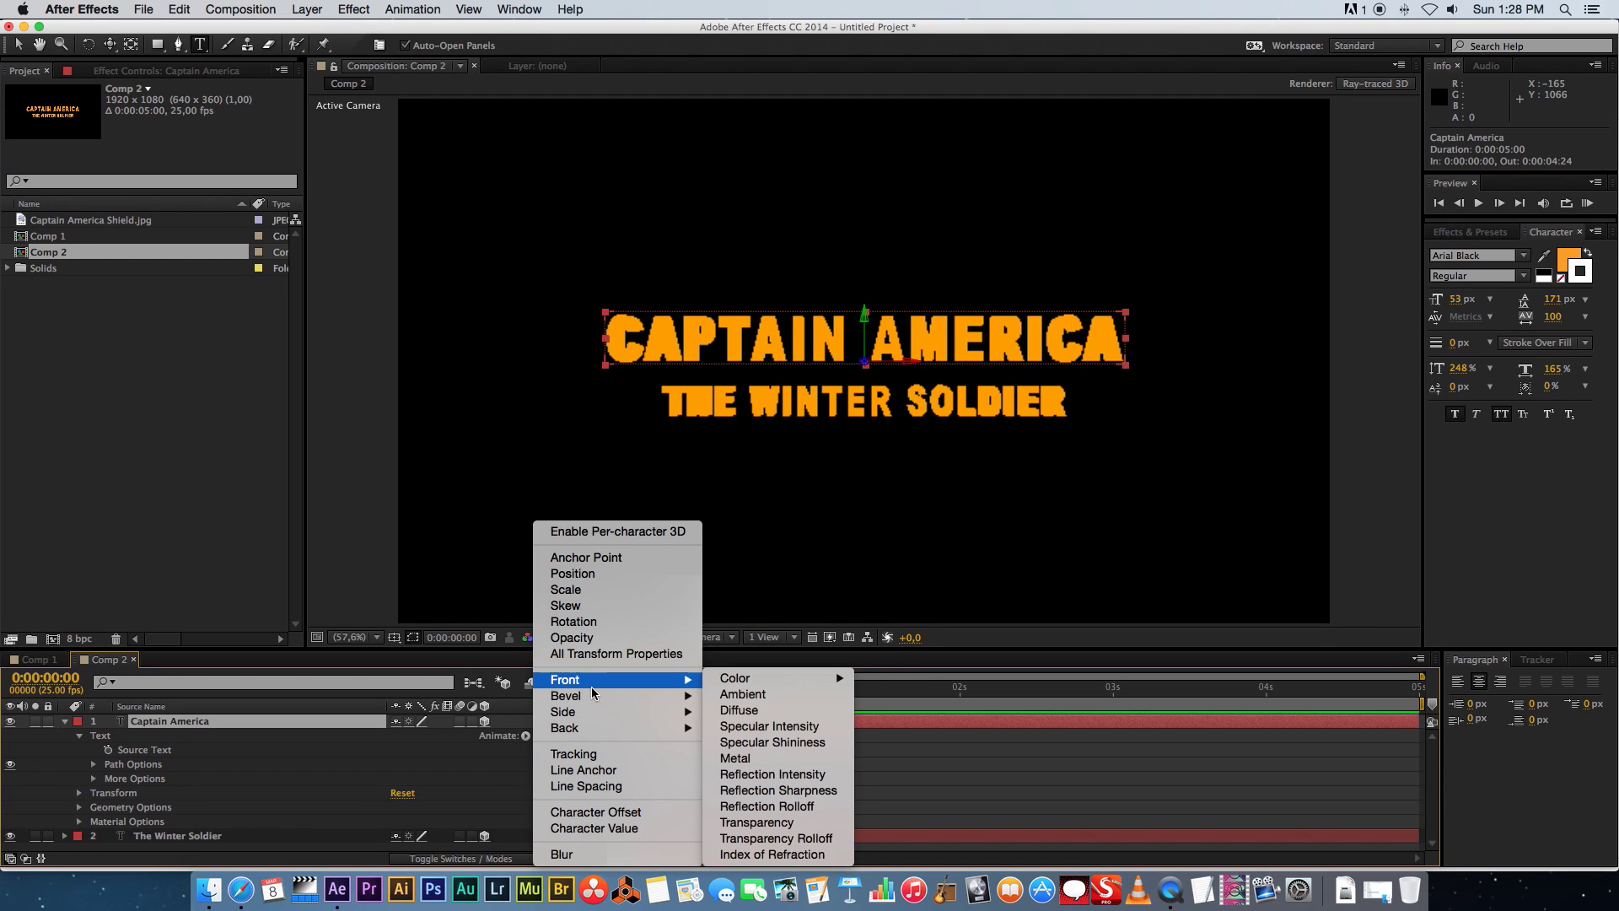
{"action": "mouse_move", "coordinate": [746, 679]}
{"action": "left_click", "coordinate": [886, 686]}
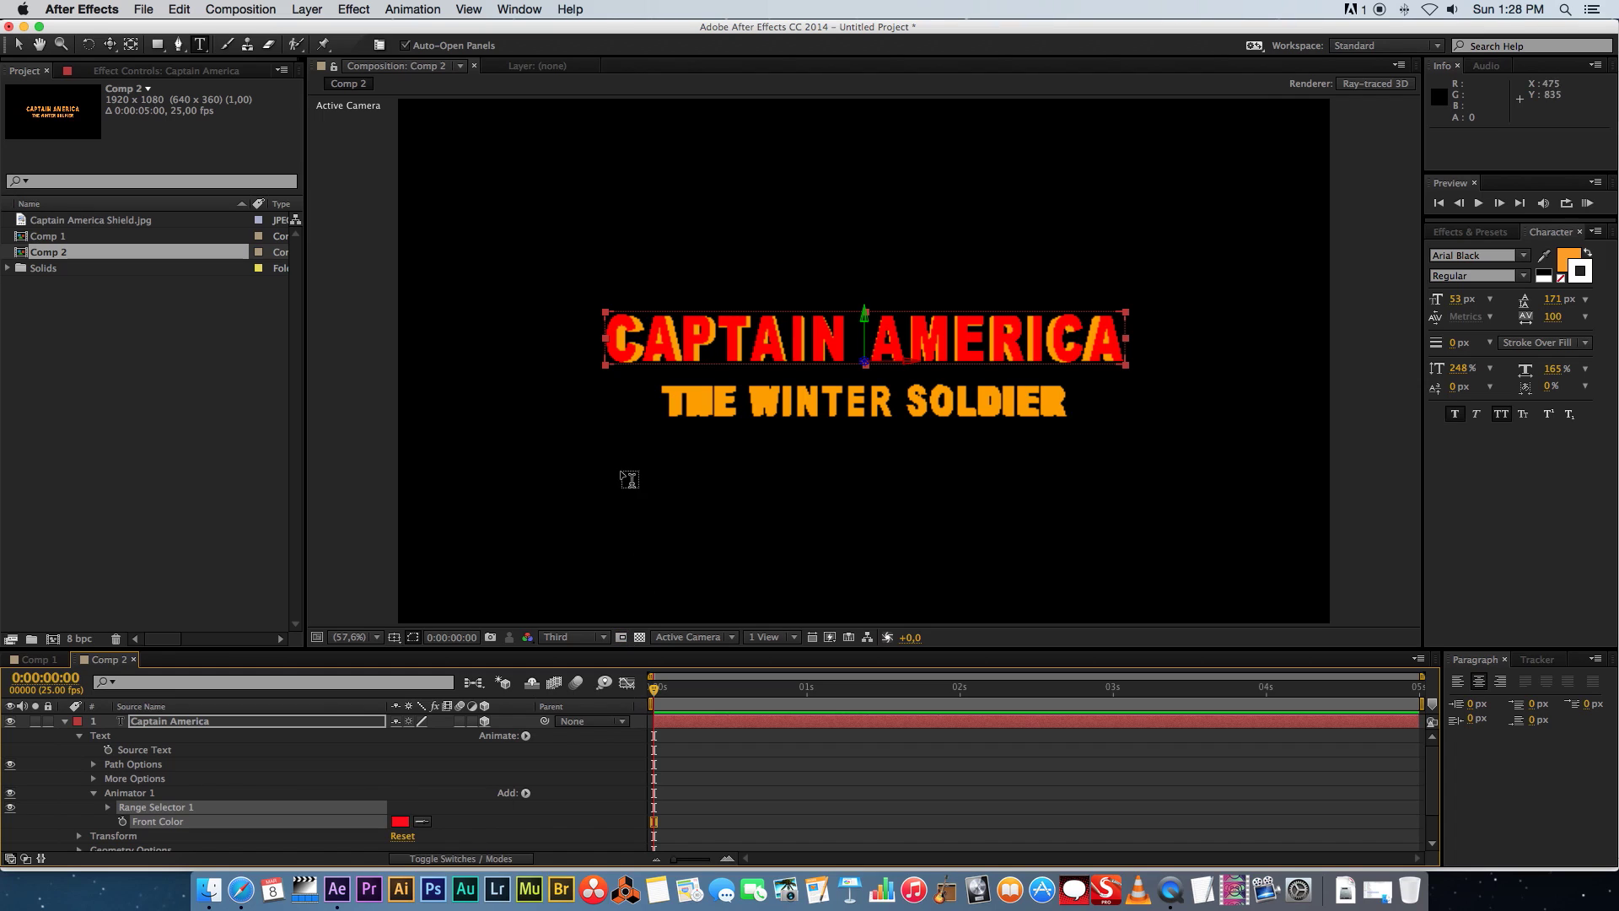
Set the Front Color in the Captain America layer's text animator to black
{"action": "key", "text": "super+z"}
{"action": "left_click", "coordinate": [402, 824]}
{"action": "left_click_drag", "start_coordinate": [296, 625], "coordinate": [364, 688]}
{"action": "left_click", "coordinate": [479, 445]}
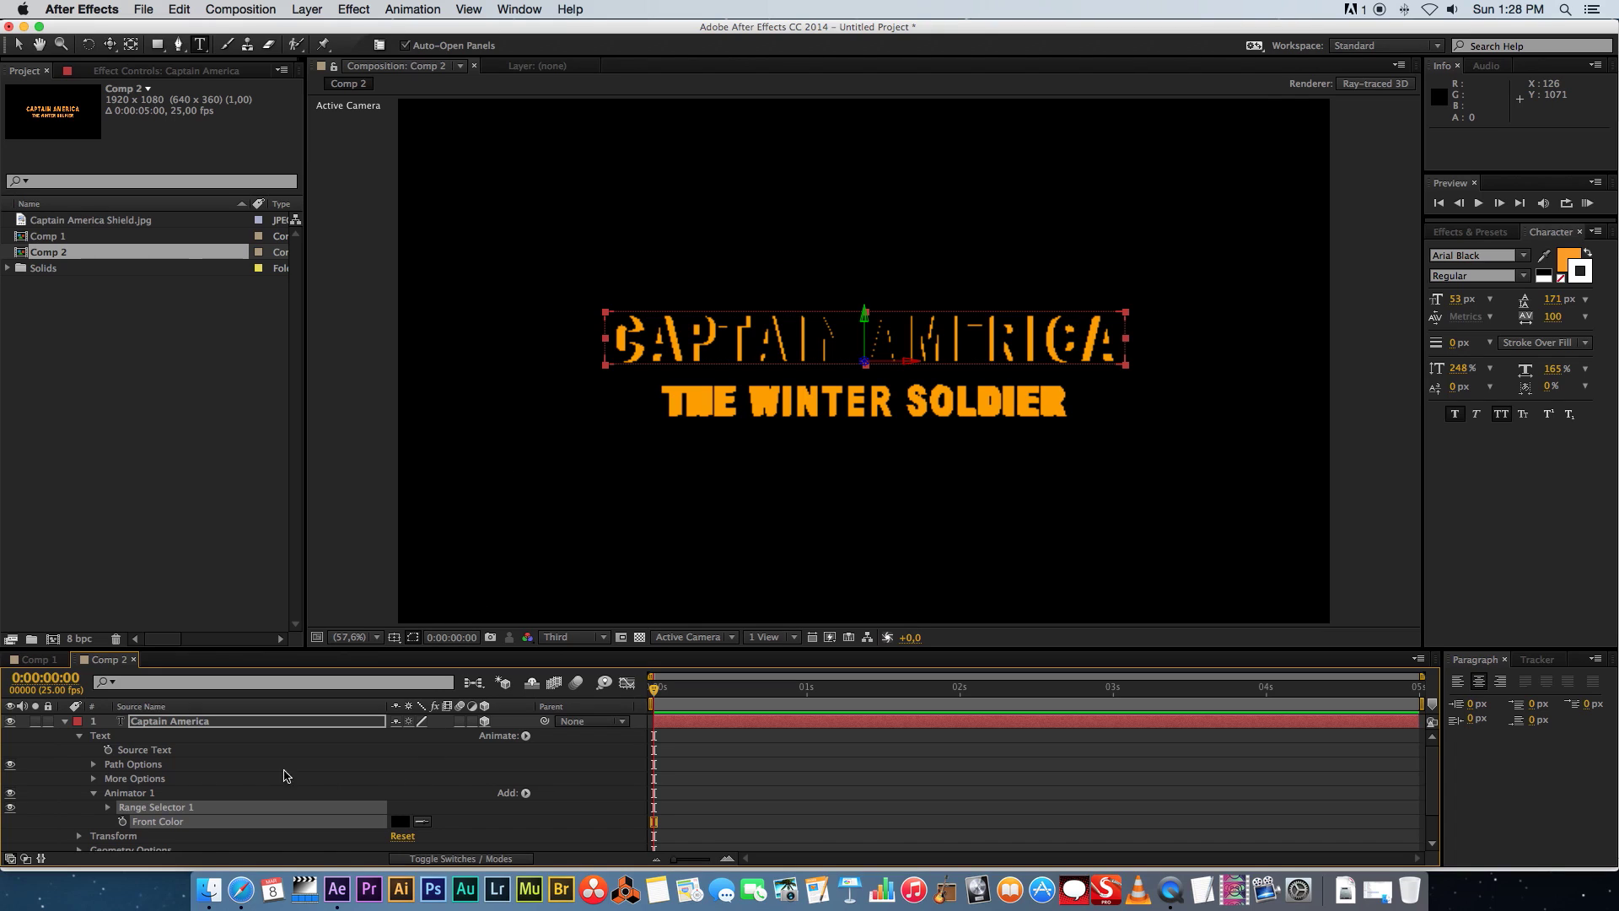
Add the side RGB color property to Animator 1 of the Captain America layer
{"action": "left_click", "coordinate": [329, 792]}
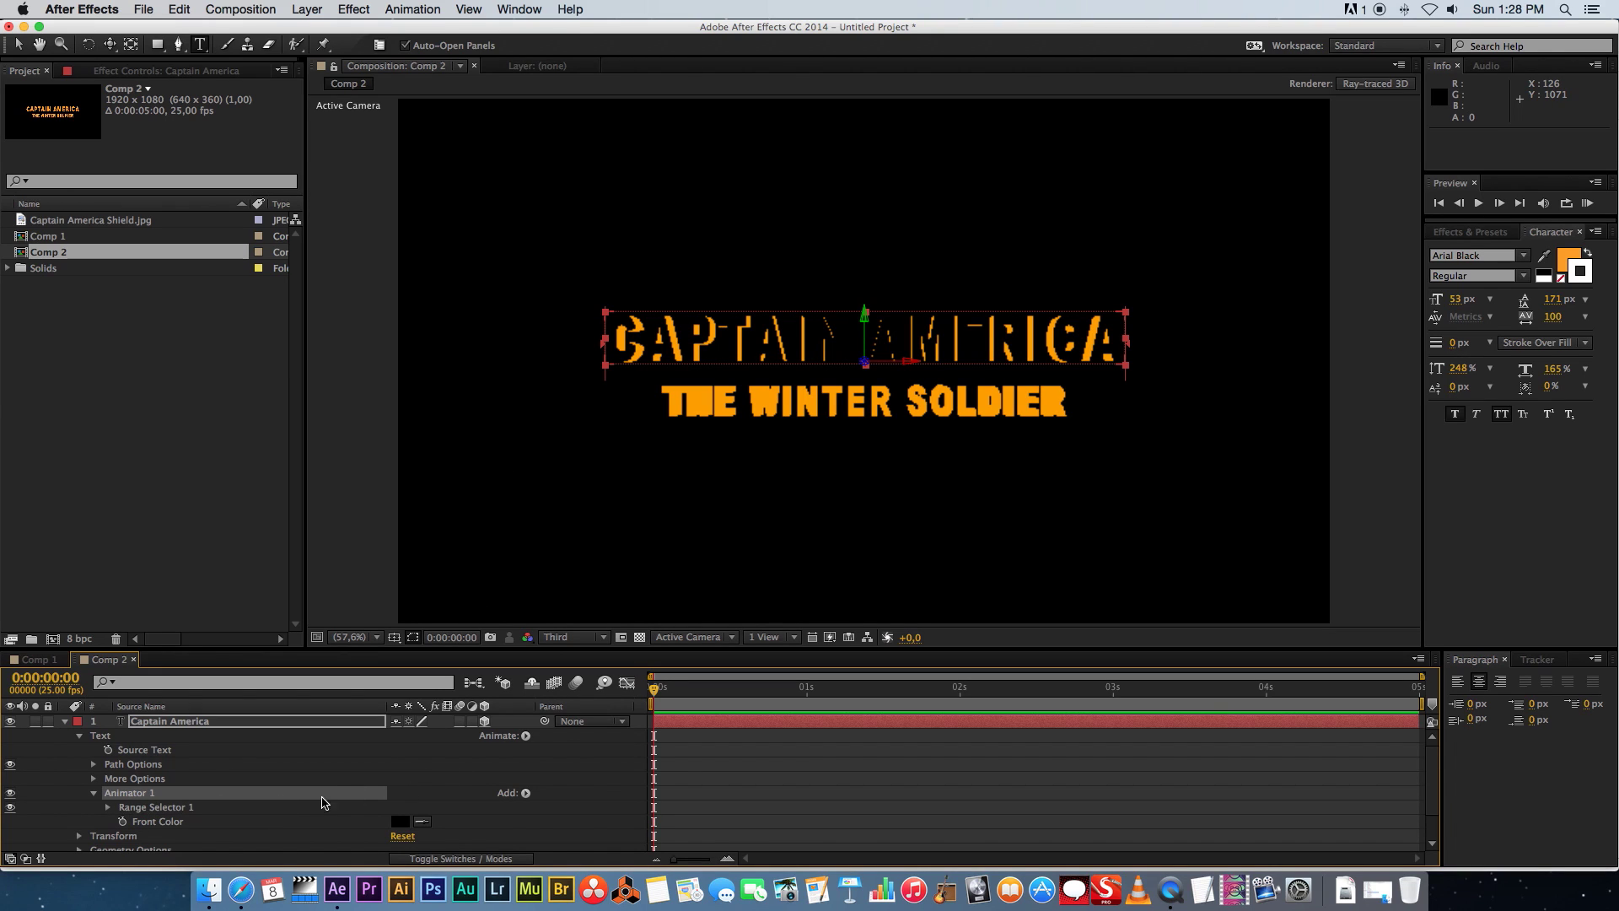
{"action": "left_click", "coordinate": [527, 794]}
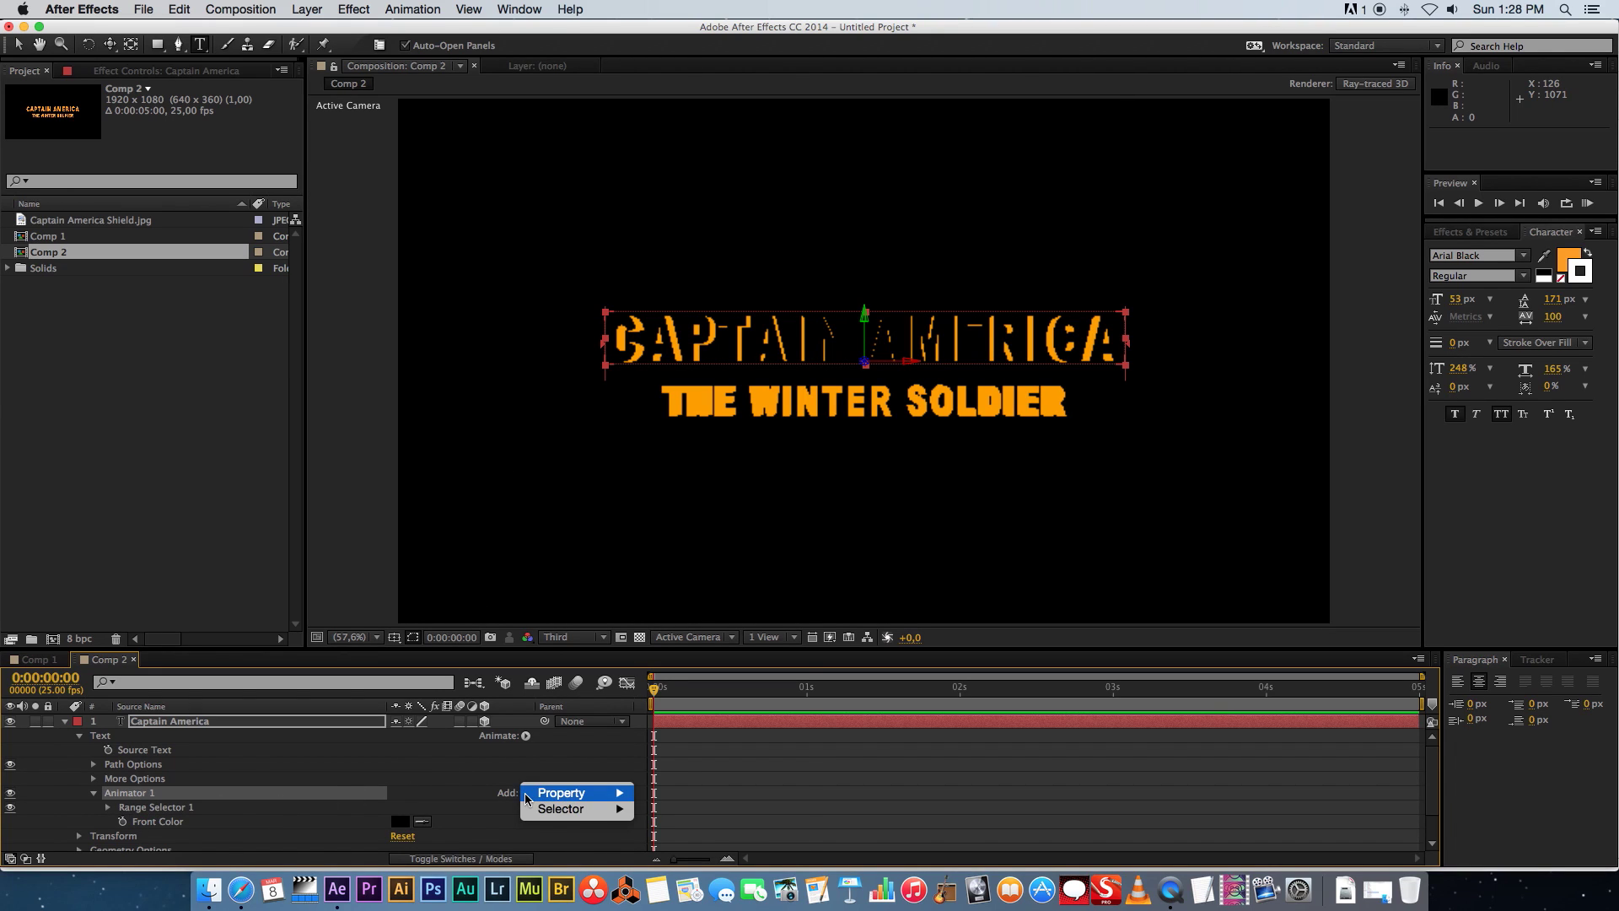
{"action": "mouse_move", "coordinate": [548, 796]}
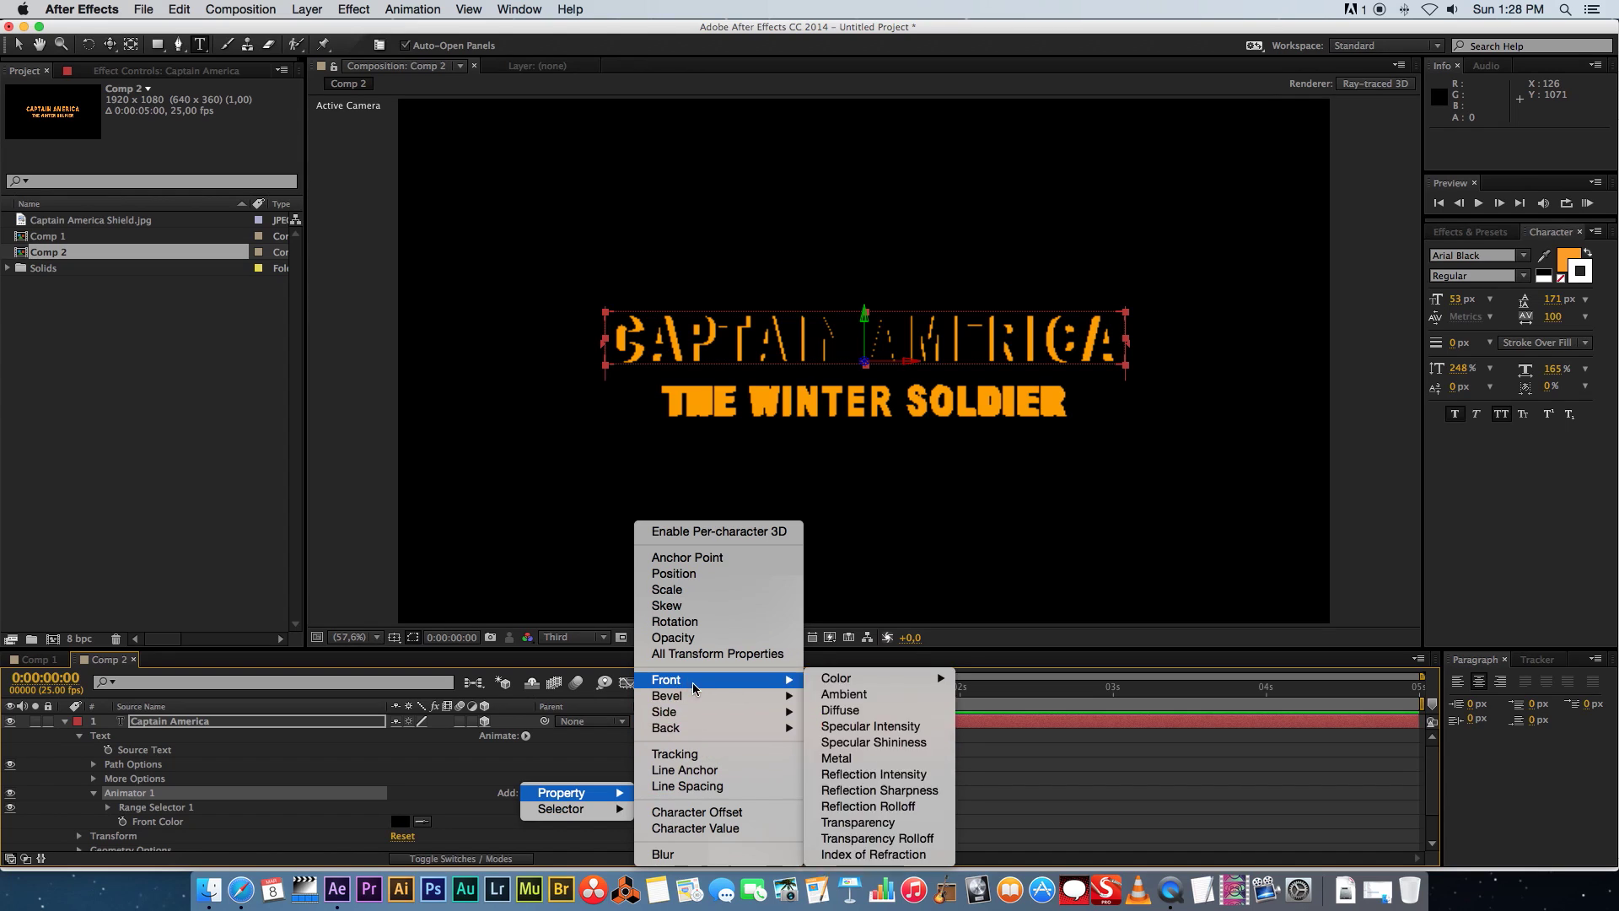
{"action": "mouse_move", "coordinate": [675, 712]}
{"action": "mouse_move", "coordinate": [885, 686]}
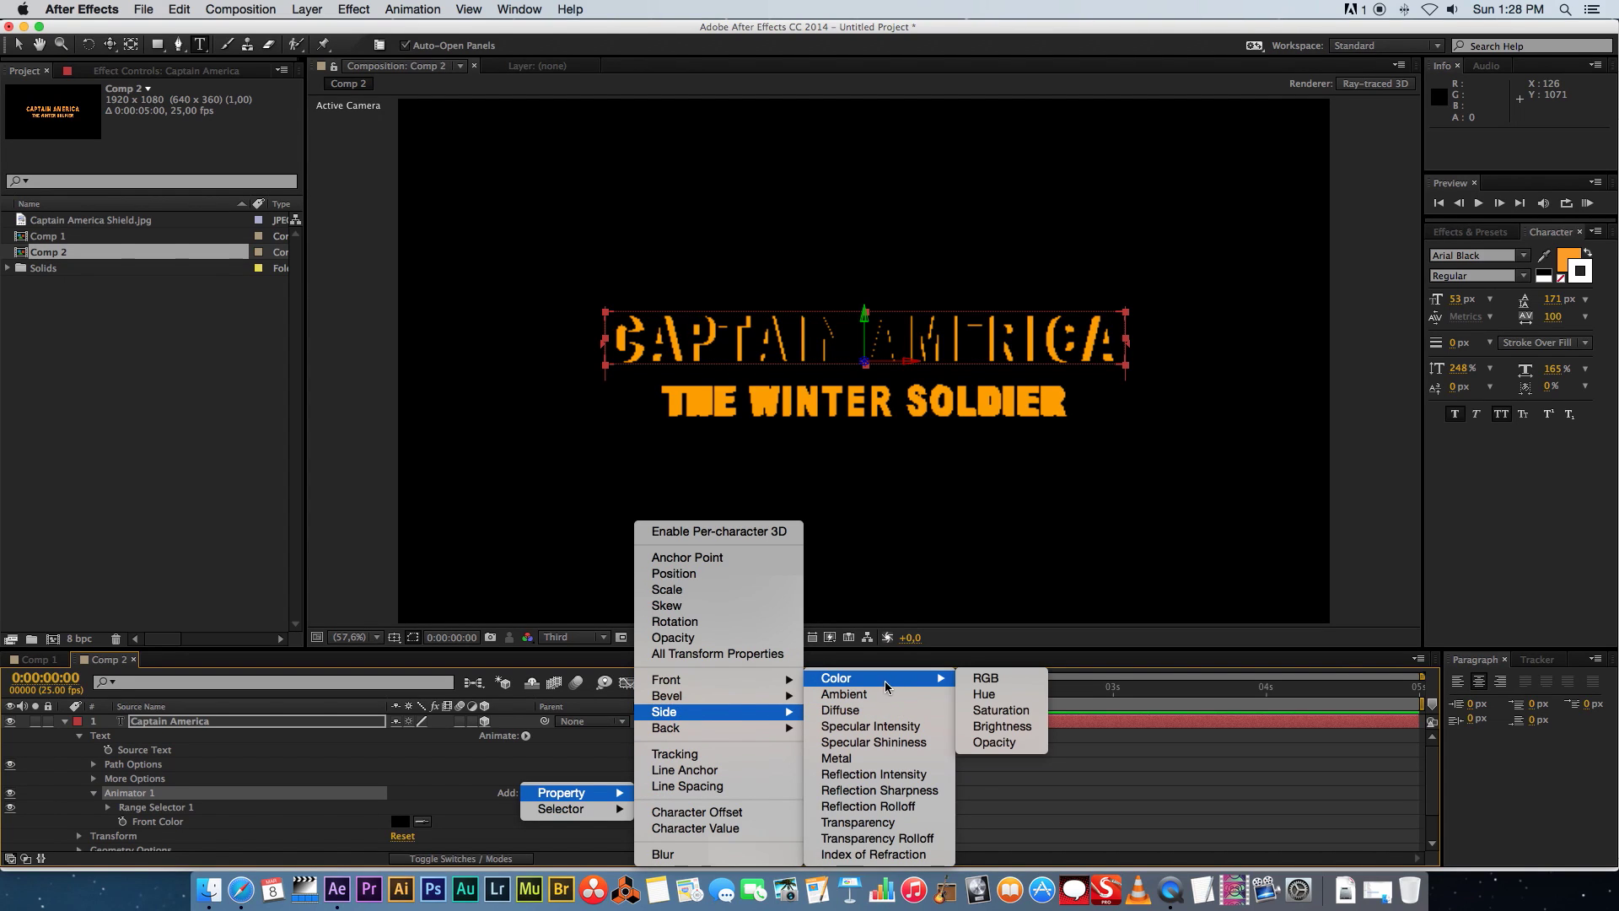
{"action": "left_click", "coordinate": [996, 682]}
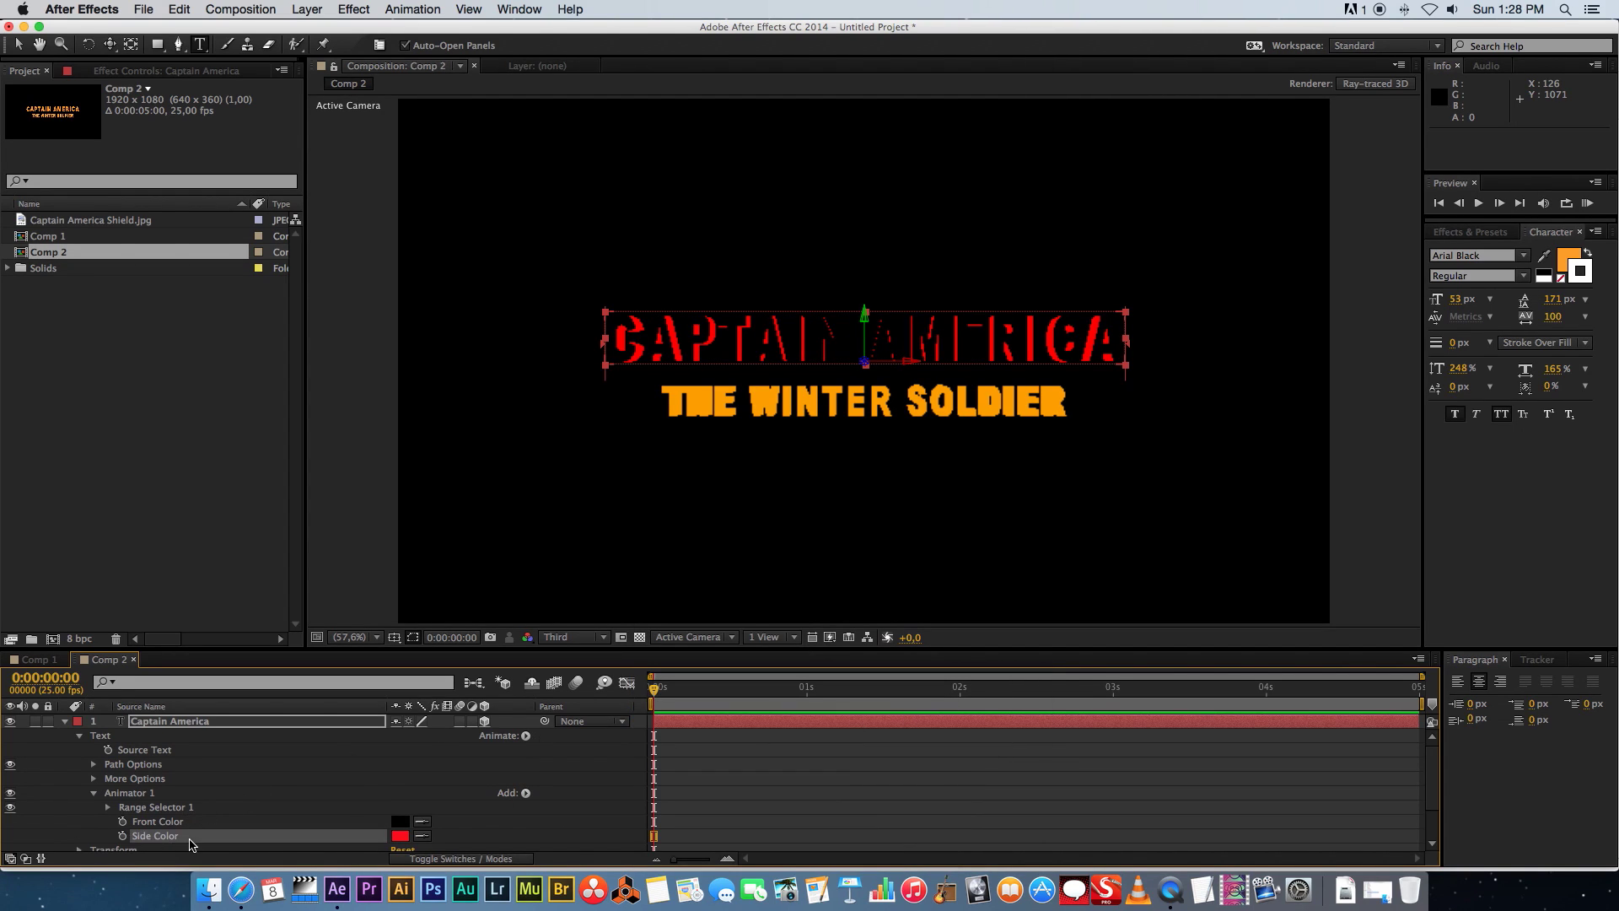
Set the Captain America layer's Side Color to white, and enlarge the timeline area
{"action": "left_click", "coordinate": [402, 840]}
{"action": "left_click_drag", "start_coordinate": [124, 466], "coordinate": [93, 419]}
{"action": "left_click", "coordinate": [478, 445]}
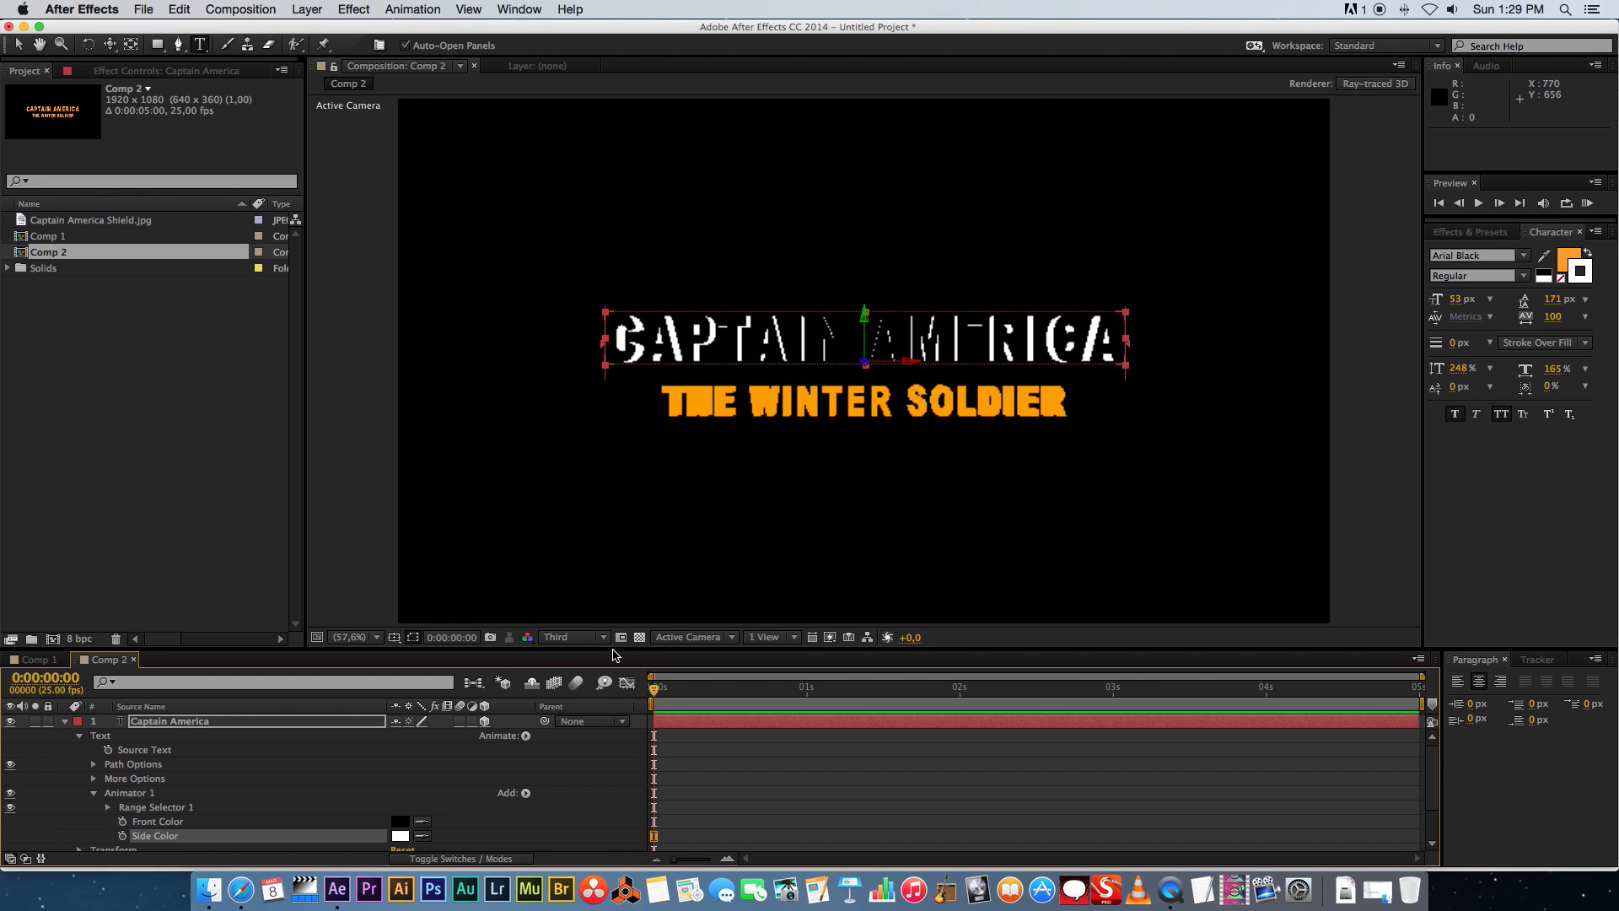
{"action": "left_click_drag", "start_coordinate": [615, 654], "coordinate": [620, 604]}
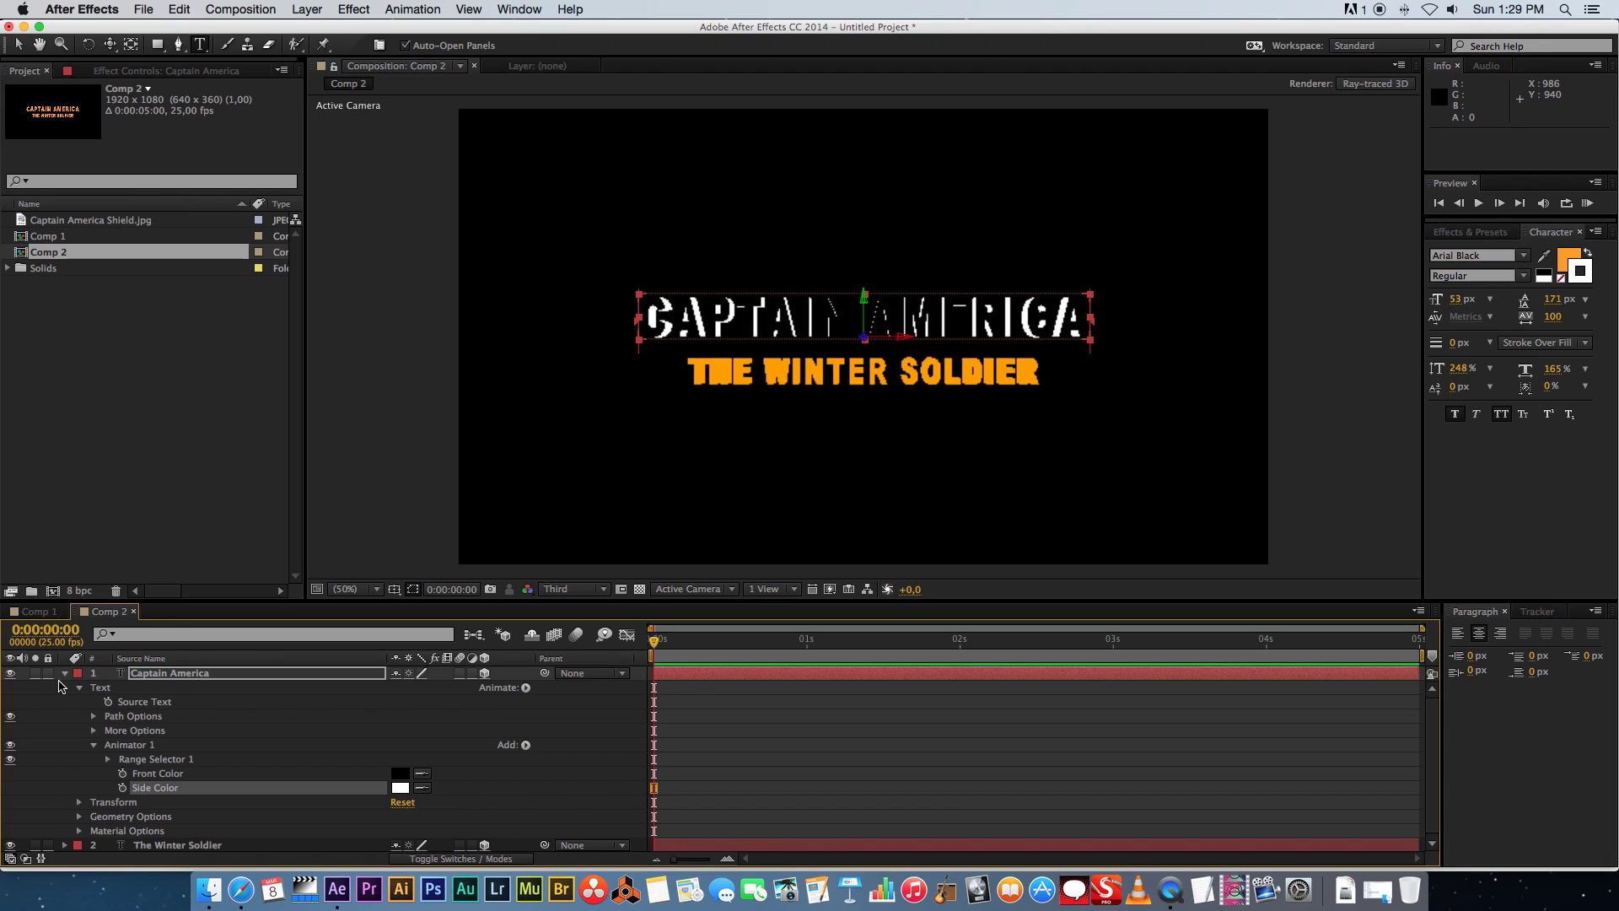
{"action": "left_click", "coordinate": [65, 673]}
Add a text animator for the front RGB color to the The Winter Soldier layer
{"action": "left_click", "coordinate": [169, 688]}
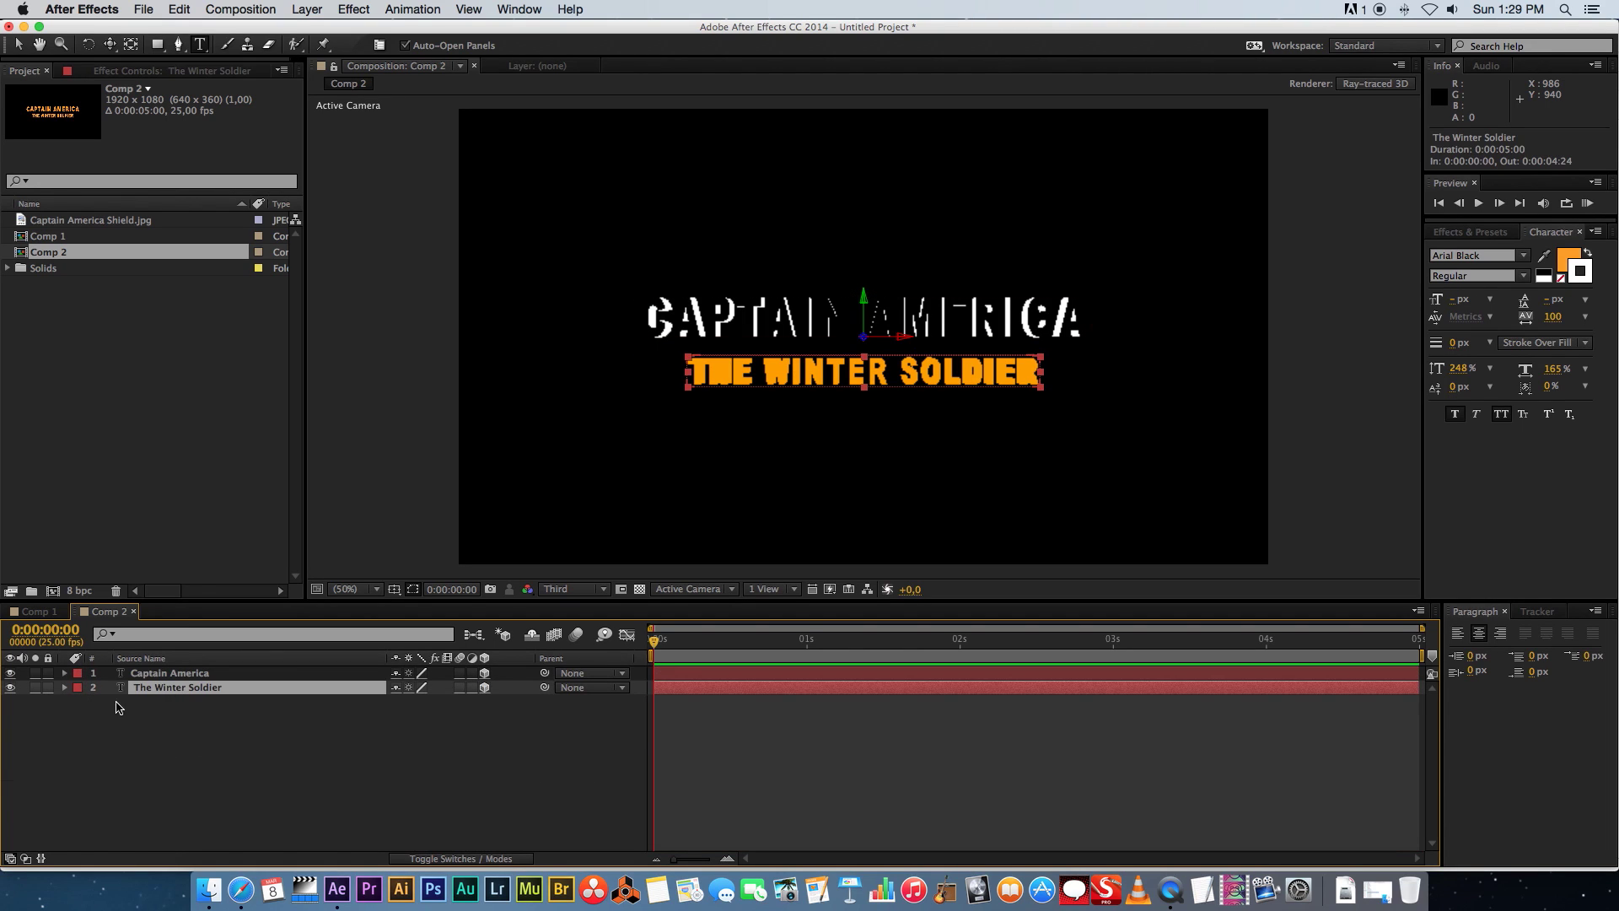
{"action": "left_click", "coordinate": [65, 687]}
{"action": "left_click", "coordinate": [79, 702]}
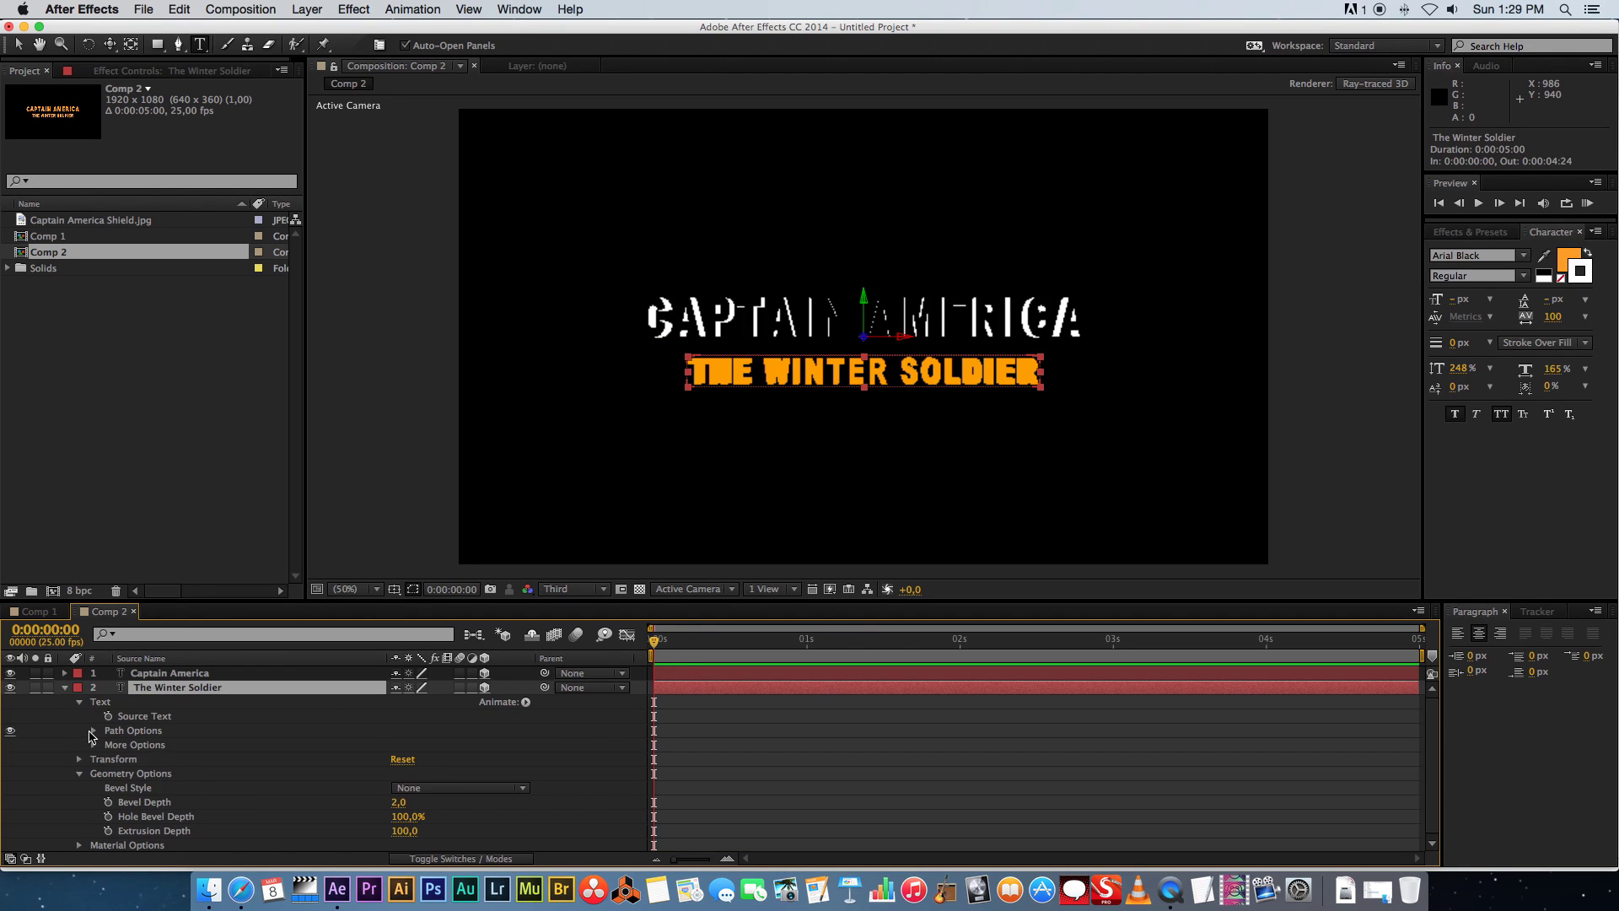
{"action": "left_click", "coordinate": [525, 704]}
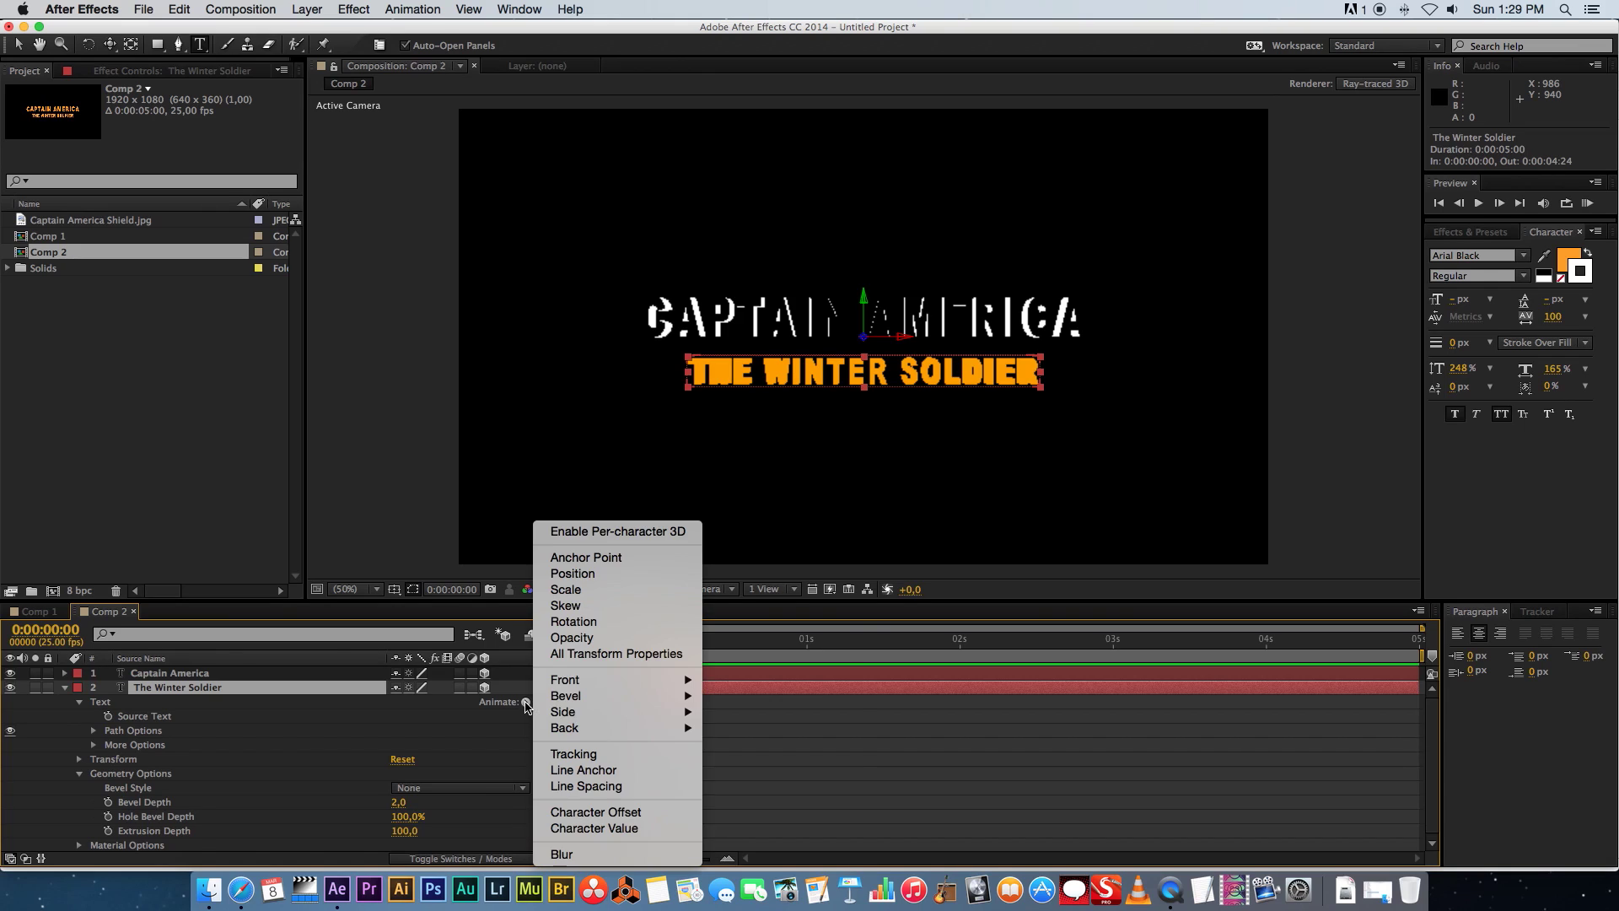
{"action": "mouse_move", "coordinate": [592, 685]}
{"action": "mouse_move", "coordinate": [772, 685]}
{"action": "left_click", "coordinate": [894, 679]}
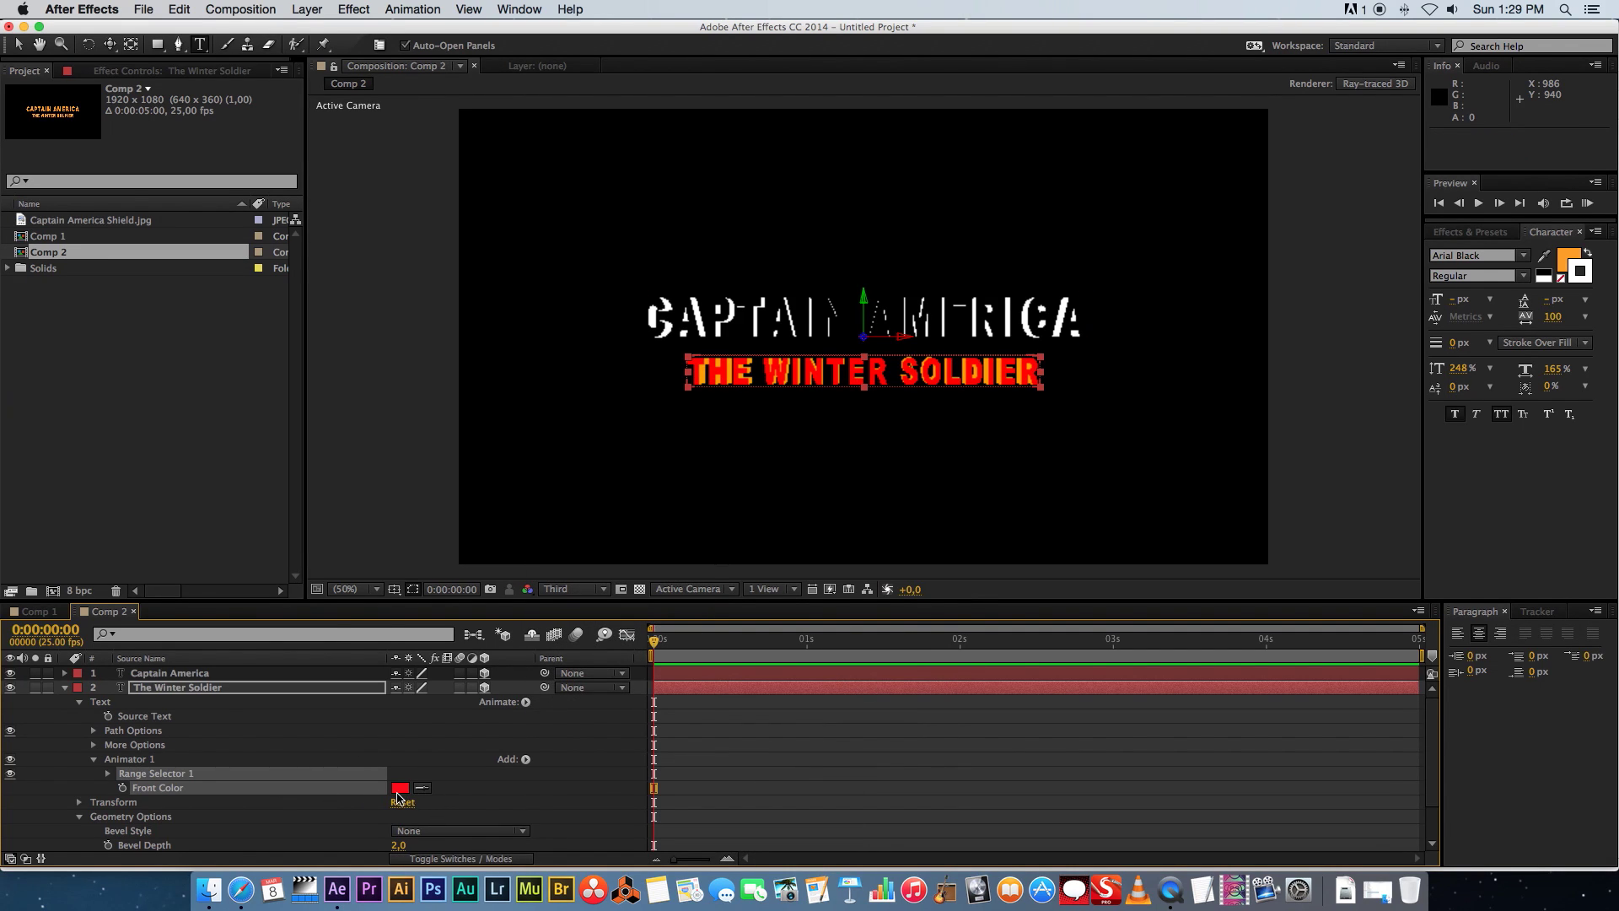
Set the Front Color of the The Winter Soldier layer to white (FFFFFF)
{"action": "left_click", "coordinate": [399, 788]}
{"action": "left_click_drag", "start_coordinate": [143, 445], "coordinate": [76, 408]}
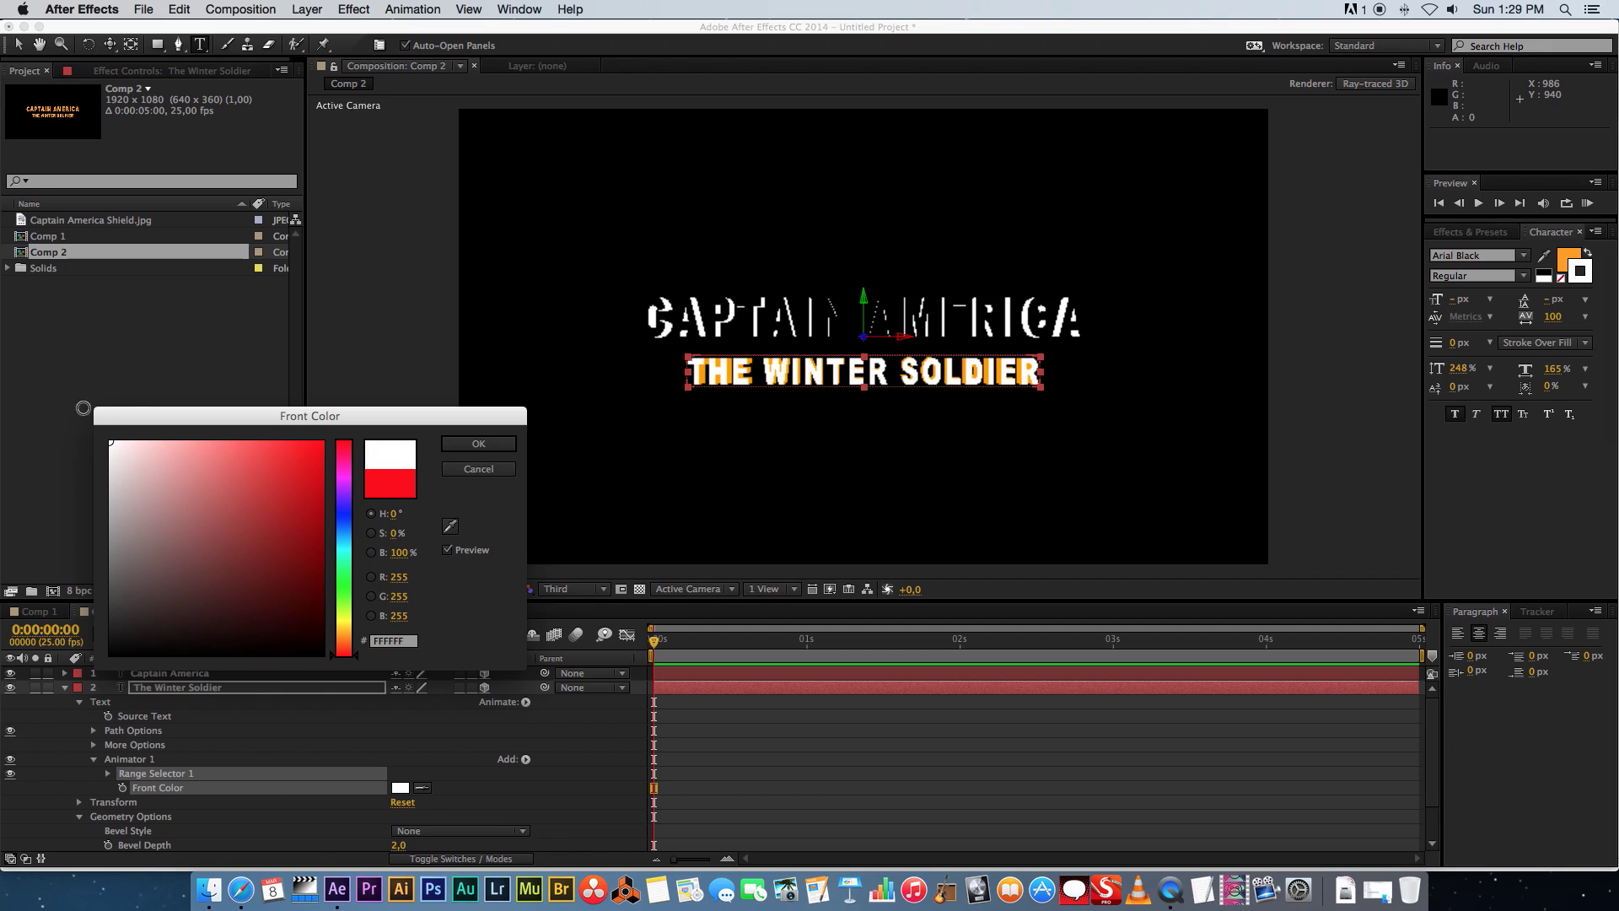
{"action": "left_click", "coordinate": [478, 443]}
Add the side RGB color property to Animator 1 of the The Winter Soldier layer
{"action": "left_click", "coordinate": [526, 759]}
{"action": "mouse_move", "coordinate": [573, 758]}
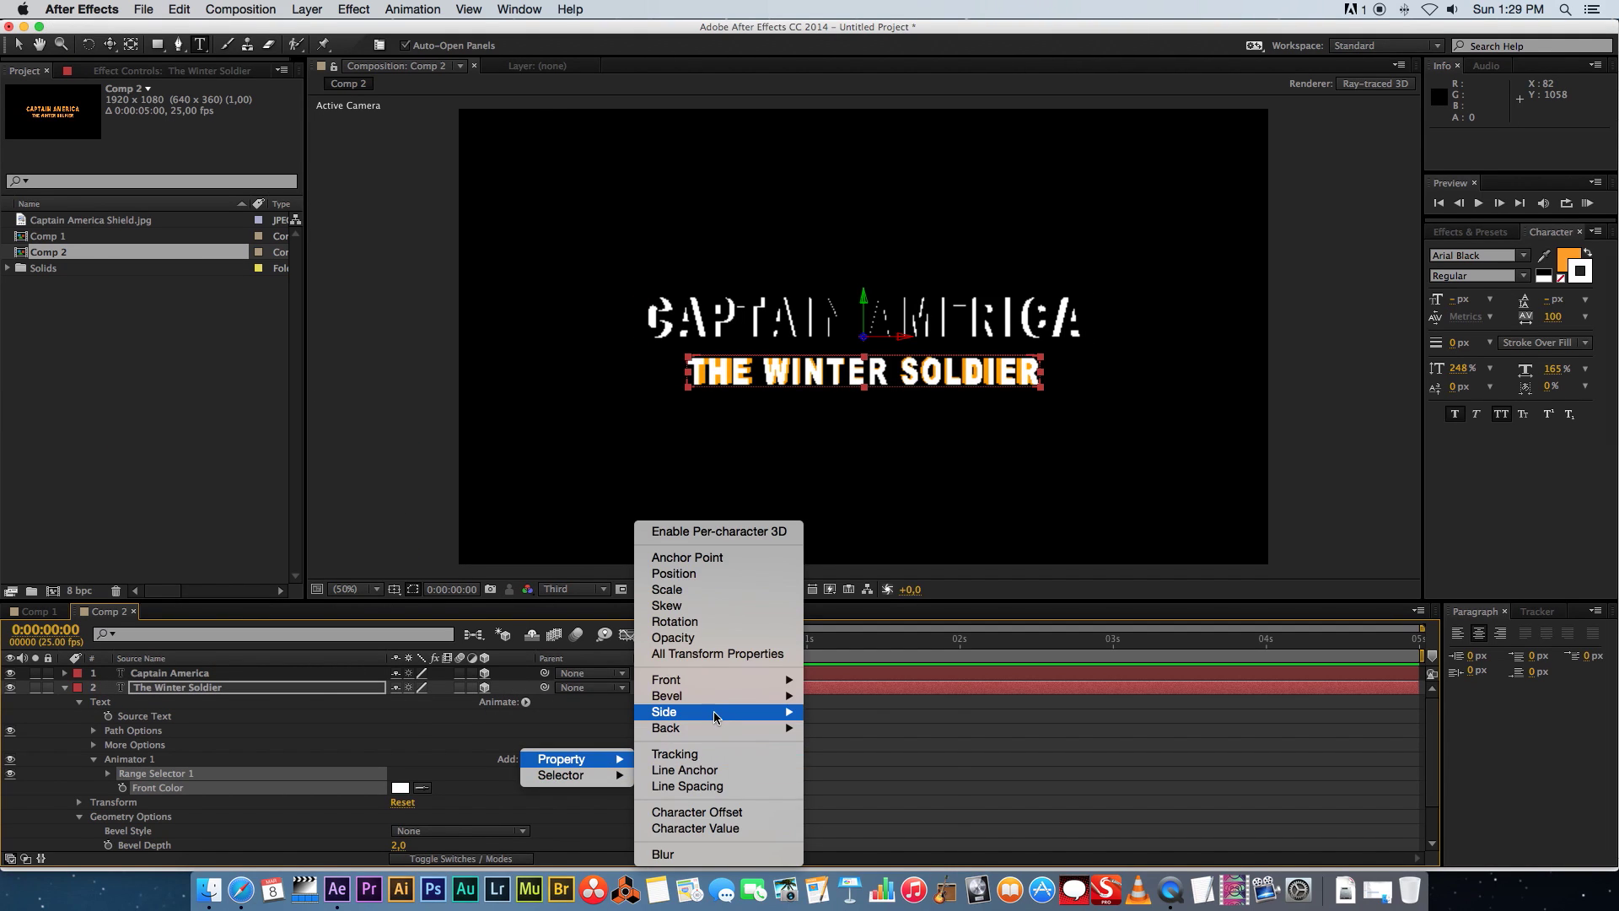
{"action": "mouse_move", "coordinate": [714, 711]}
{"action": "mouse_move", "coordinate": [843, 678]}
{"action": "left_click", "coordinate": [973, 698]}
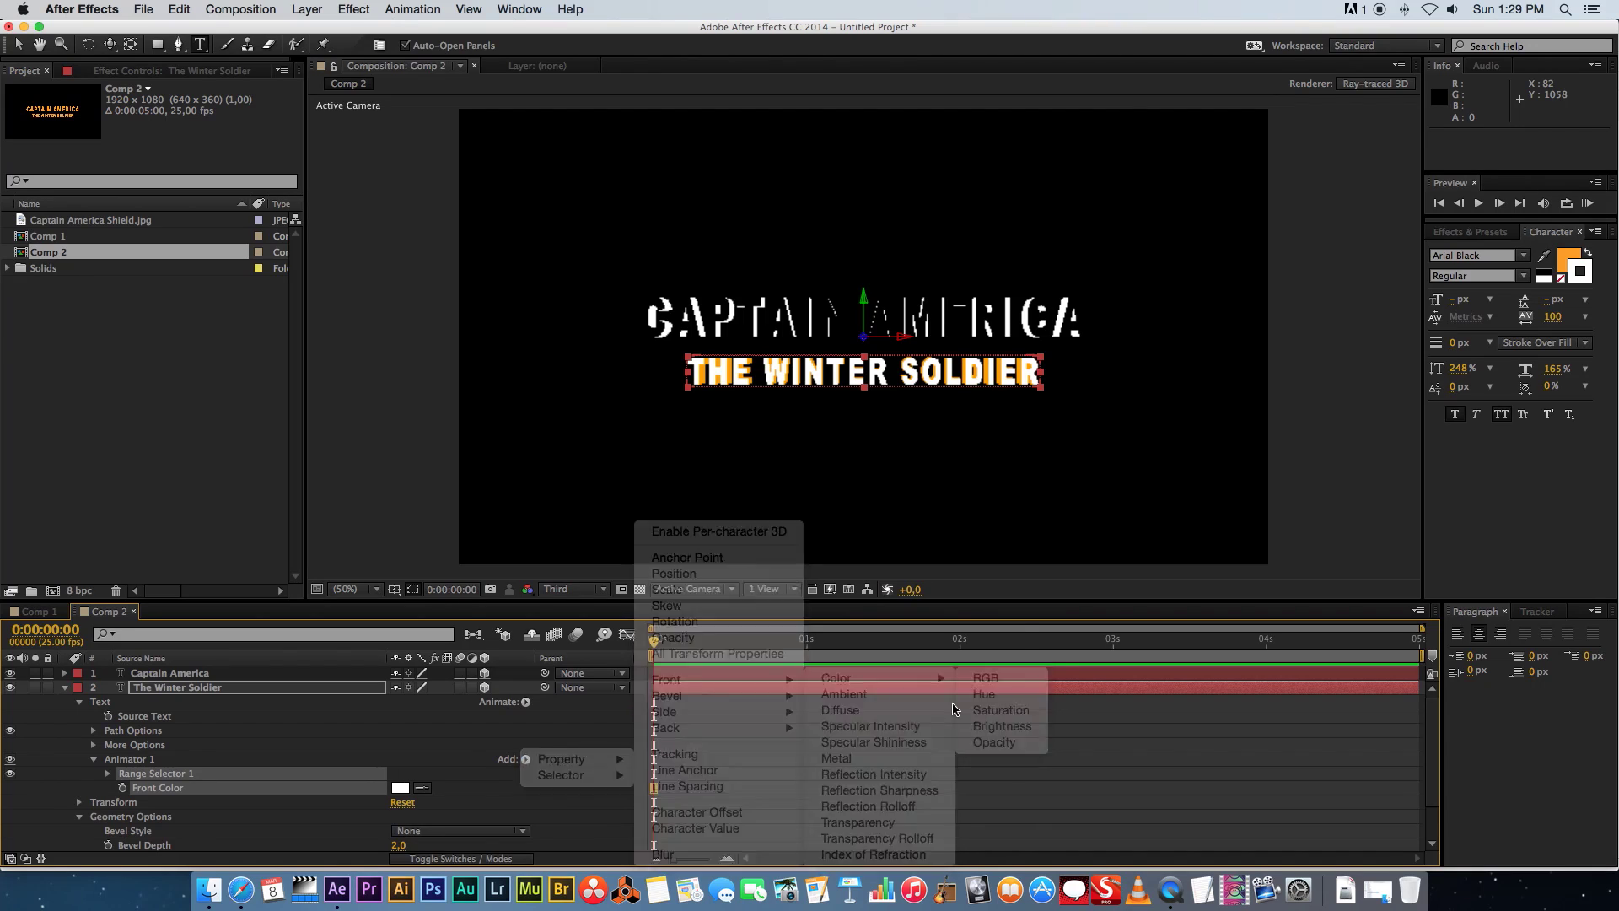
Set the Side Color of the The Winter Soldier layer to black and collapse the layer's properties
{"action": "left_click", "coordinate": [400, 803]}
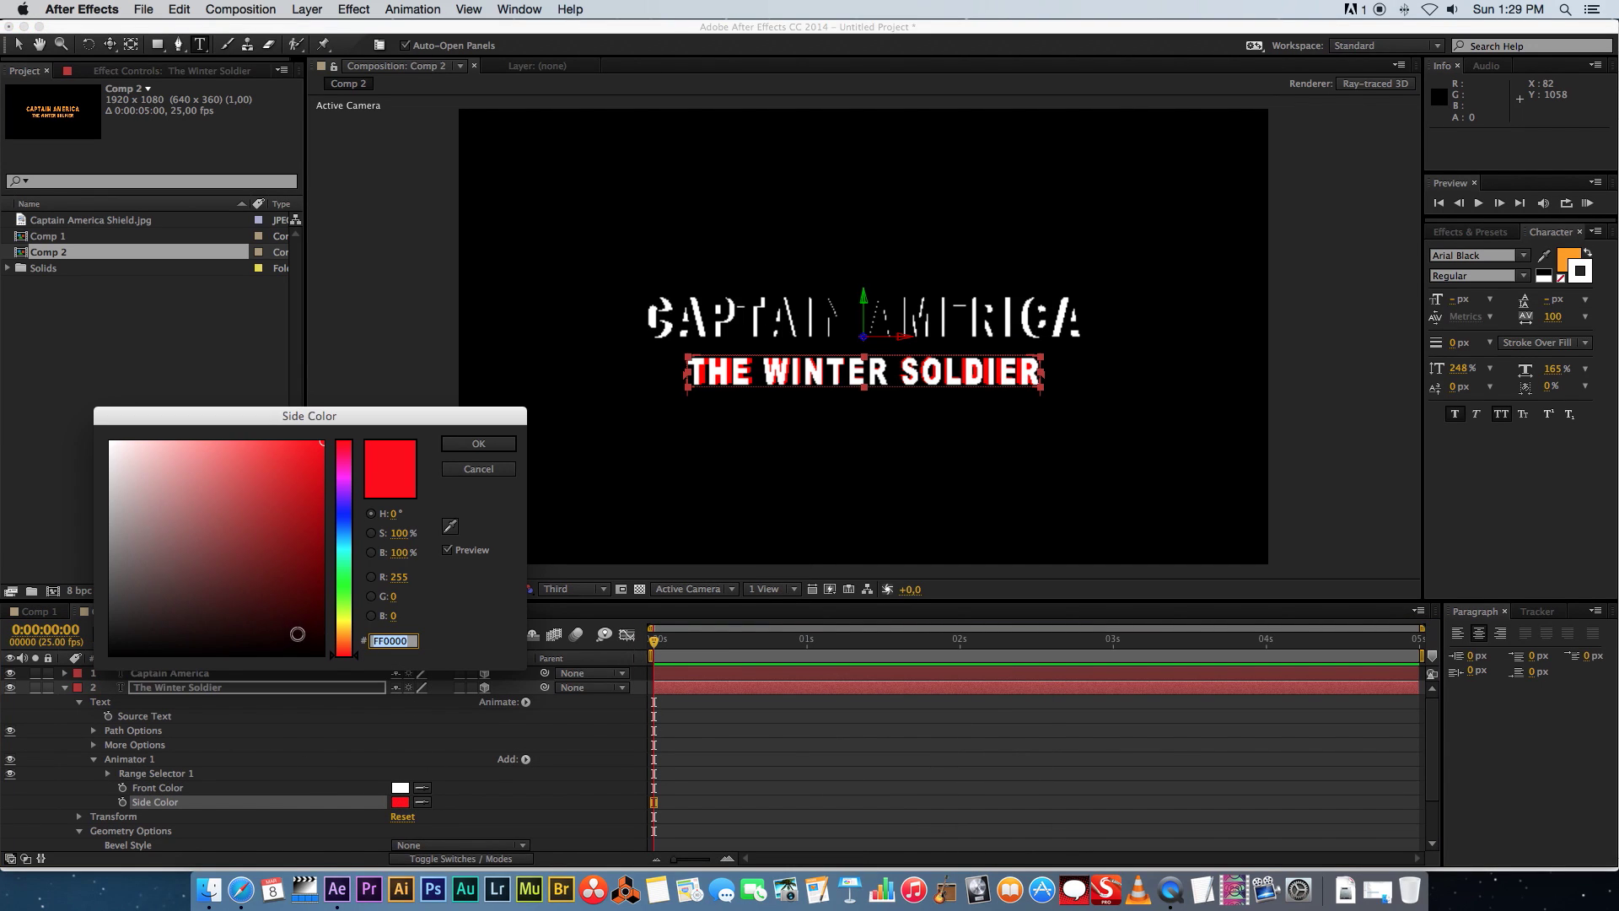
{"action": "left_click_drag", "start_coordinate": [296, 629], "coordinate": [323, 655]}
{"action": "left_click", "coordinate": [478, 444]}
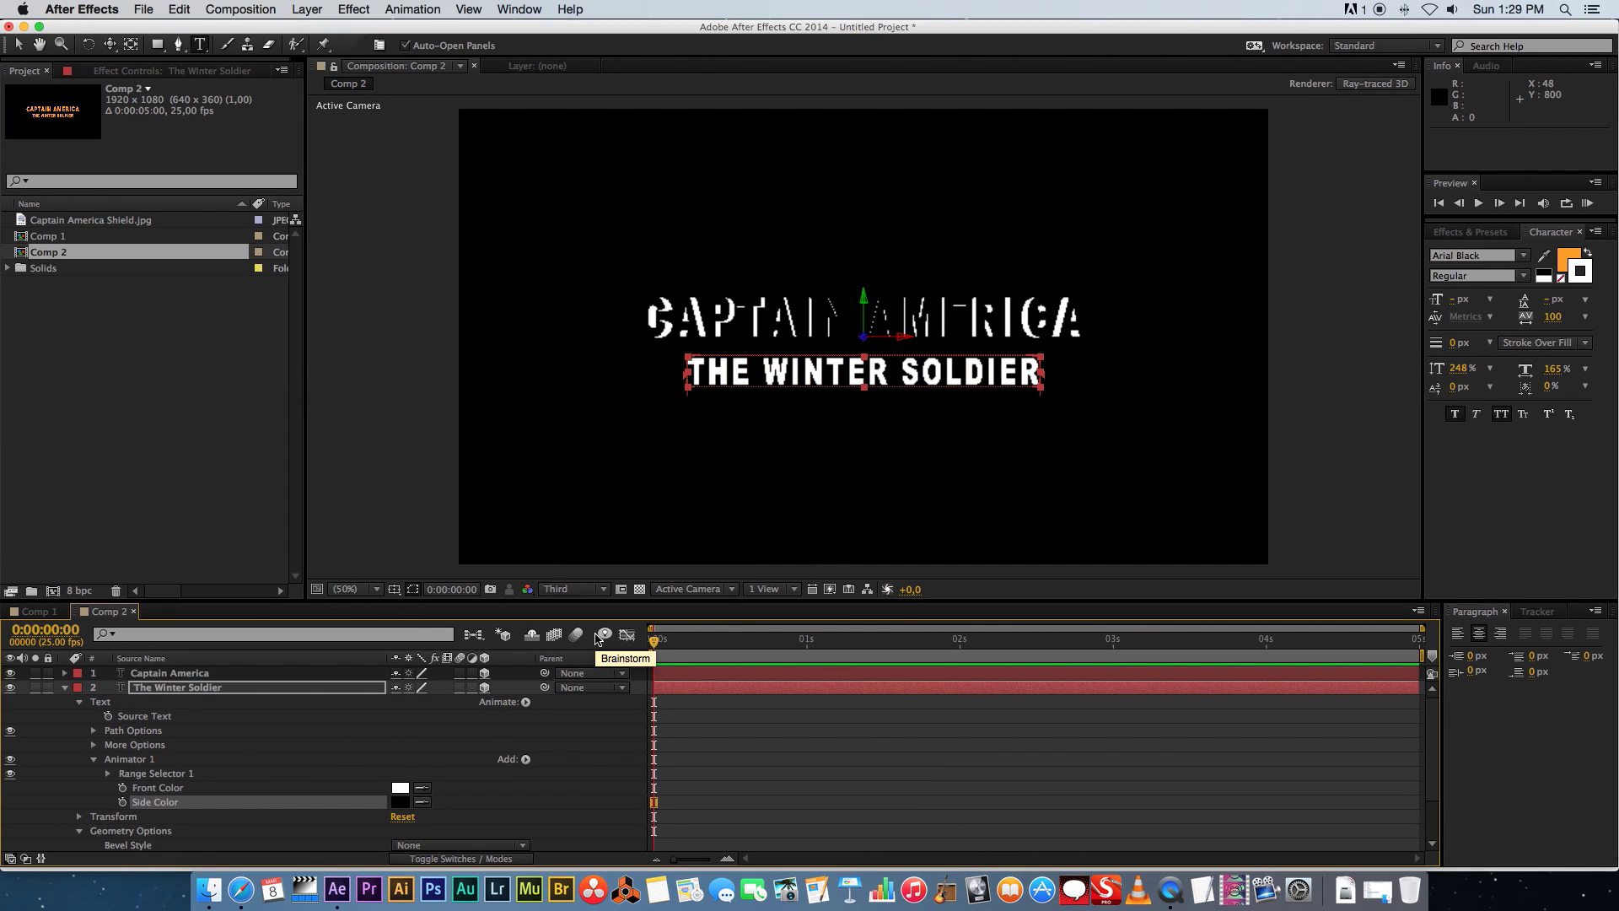
{"action": "left_click", "coordinate": [66, 688]}
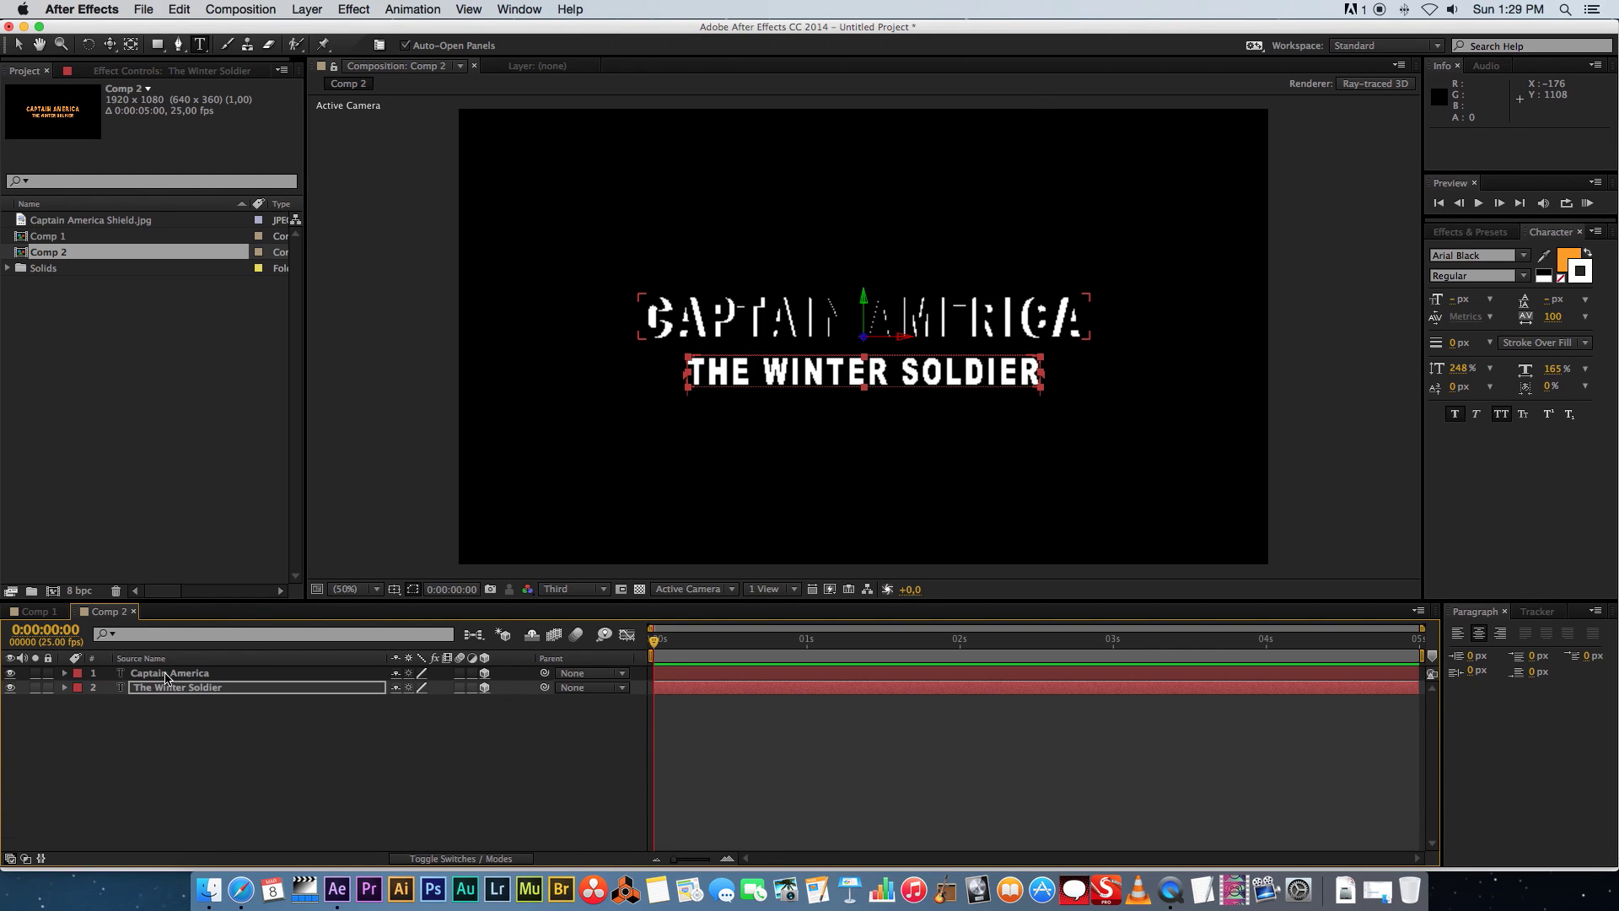
Give the Captain America text an Angular bevel style with a Bevel Depth of 3 in its geometry options
{"action": "left_click", "coordinate": [166, 674]}
{"action": "left_click", "coordinate": [65, 674]}
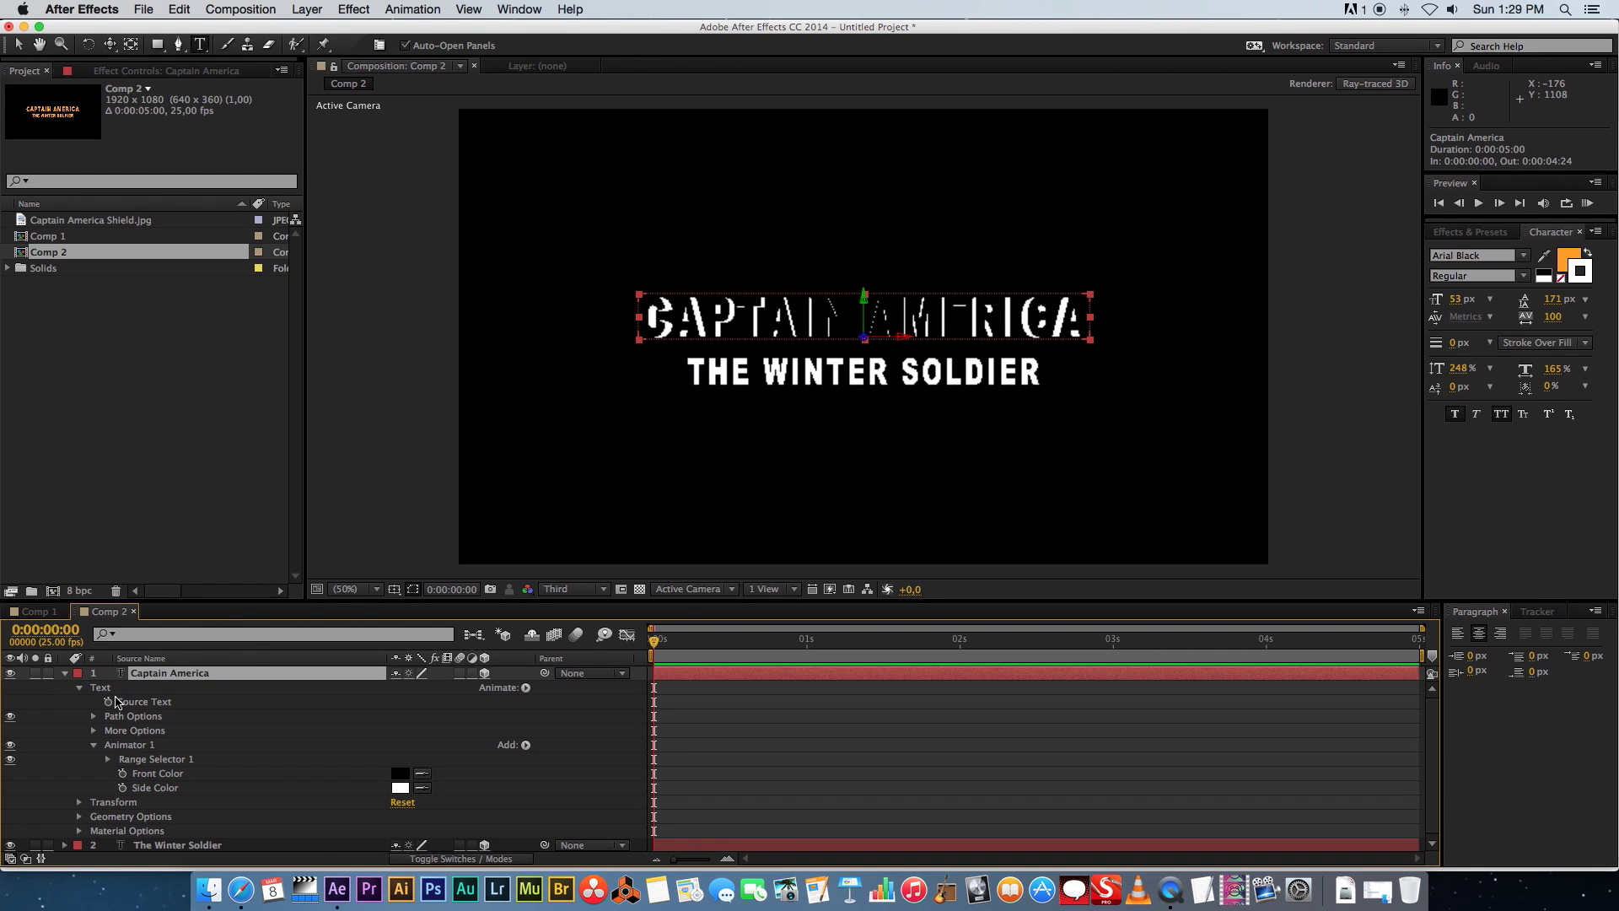
{"action": "left_click", "coordinate": [80, 688]}
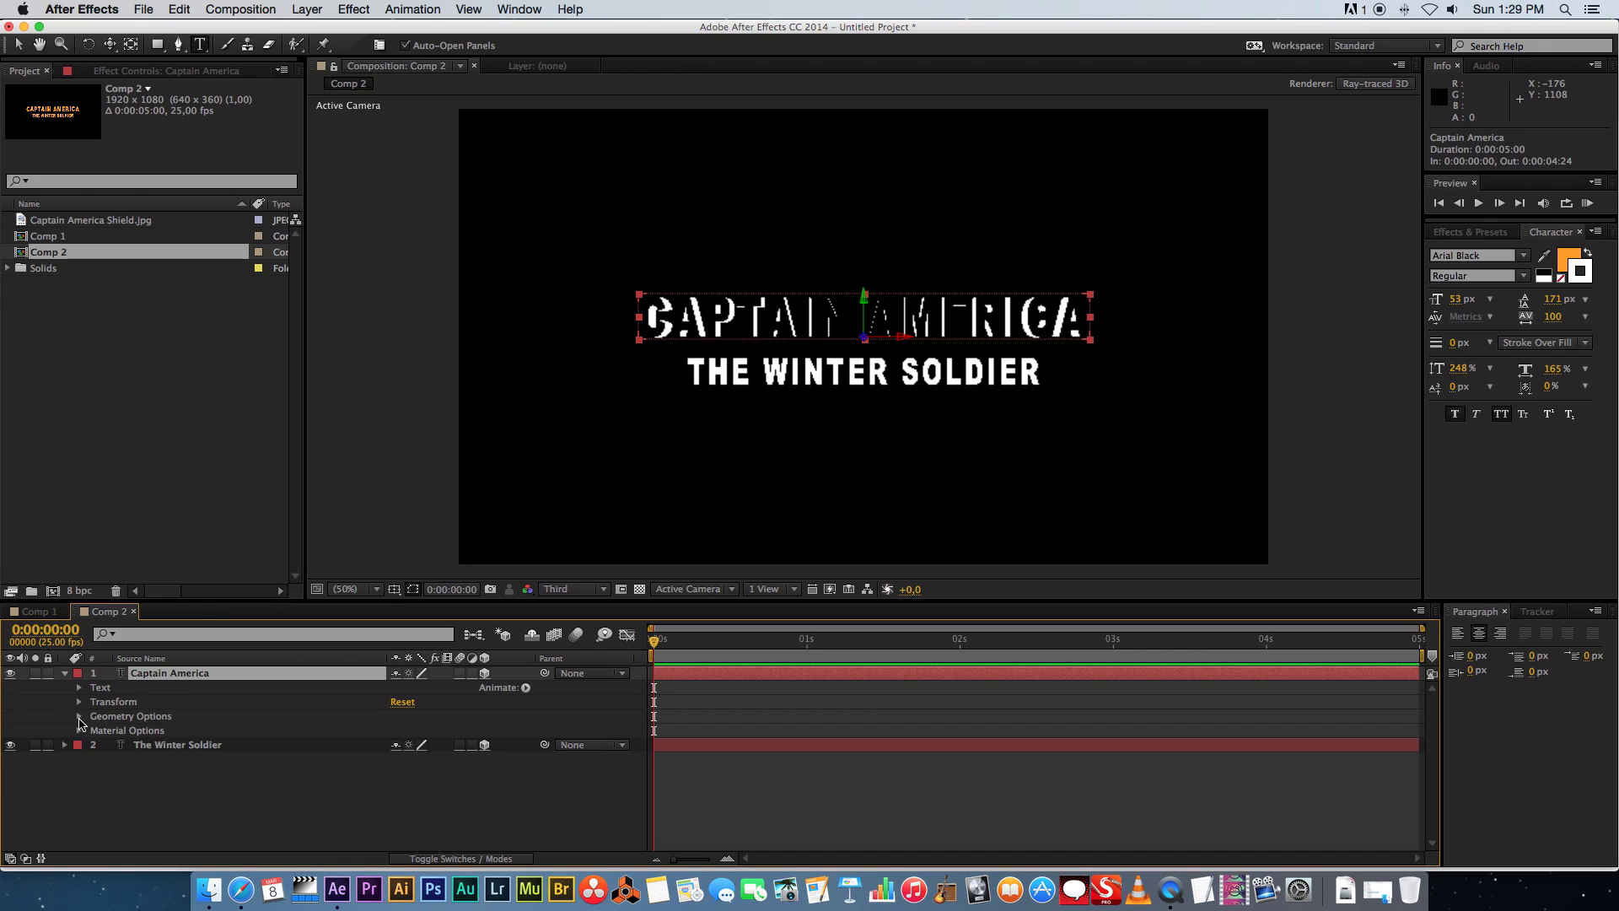
{"action": "left_click", "coordinate": [79, 717]}
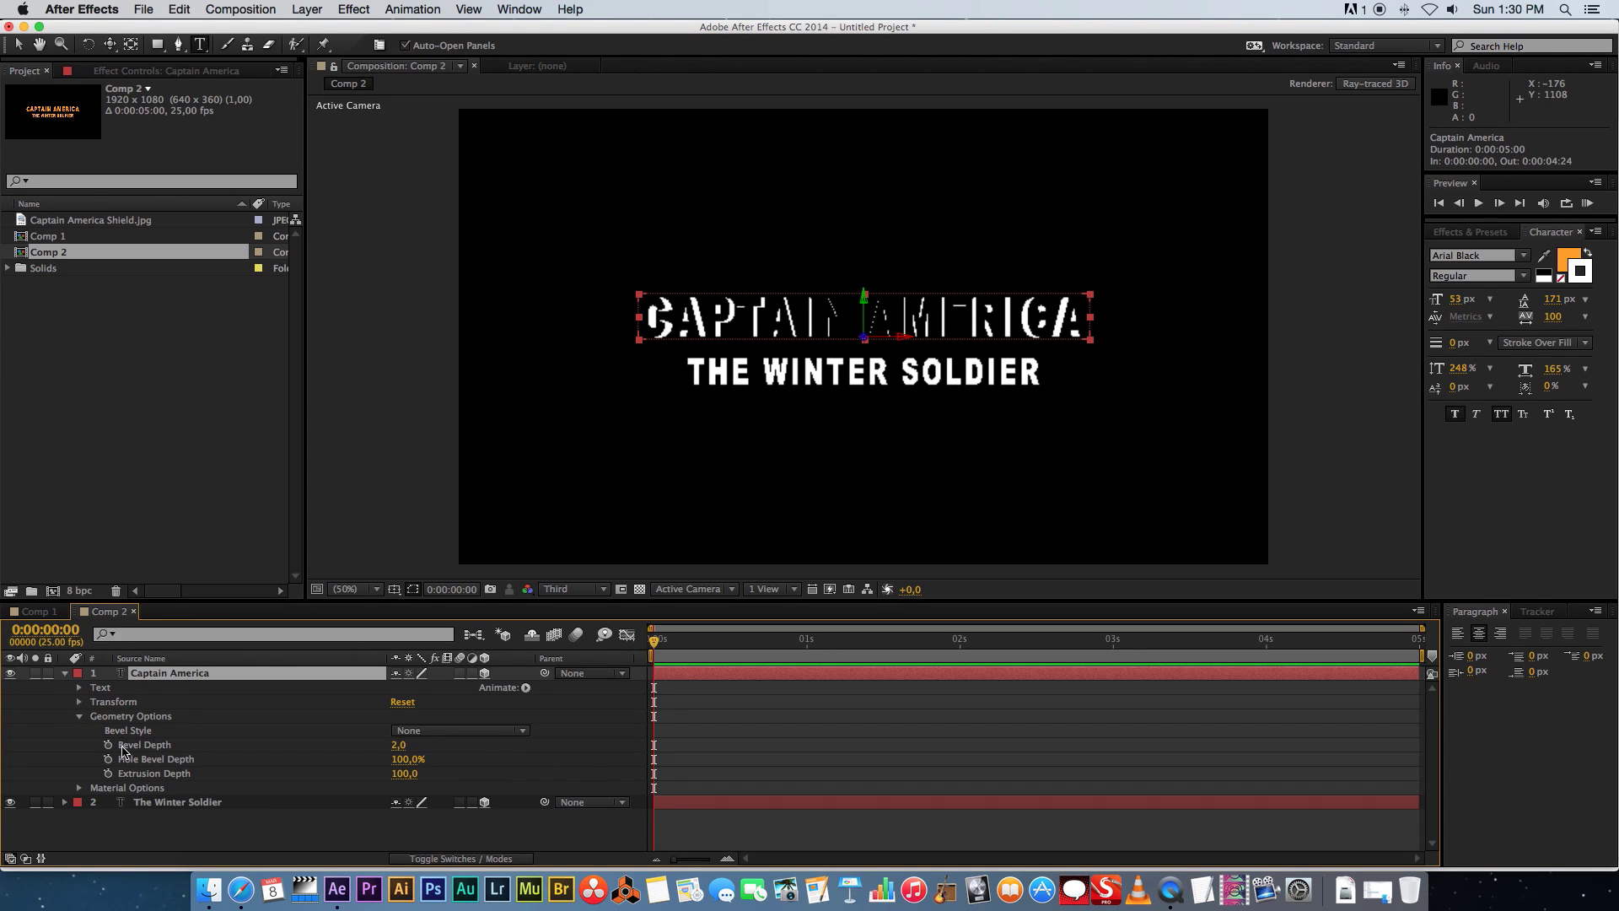
{"action": "left_click", "coordinate": [440, 740]}
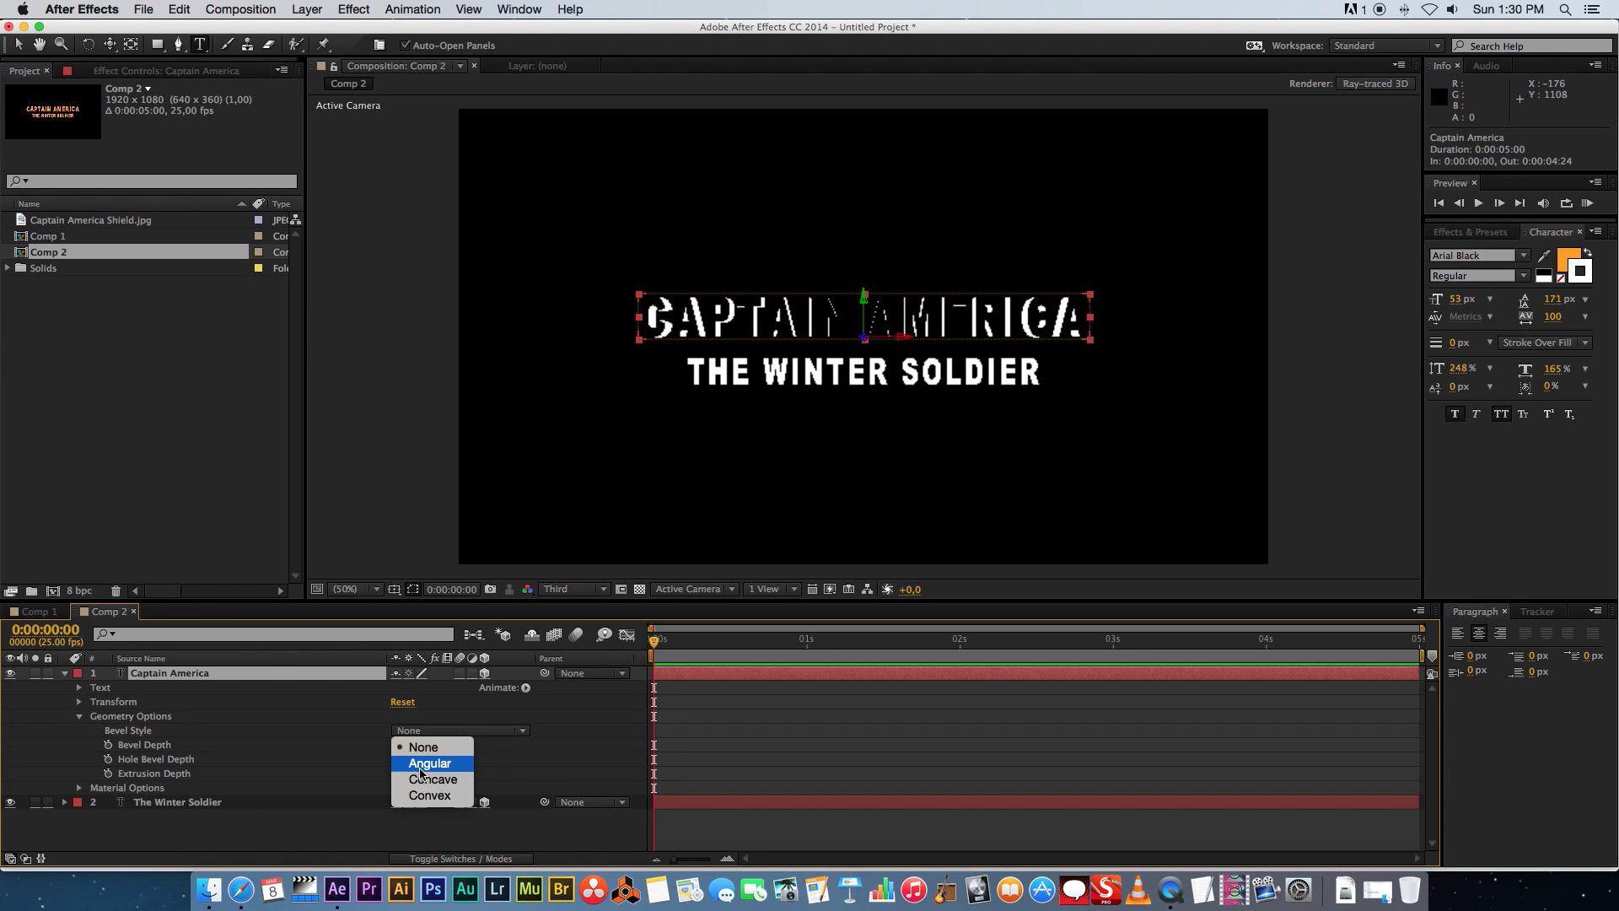
{"action": "left_click", "coordinate": [413, 766]}
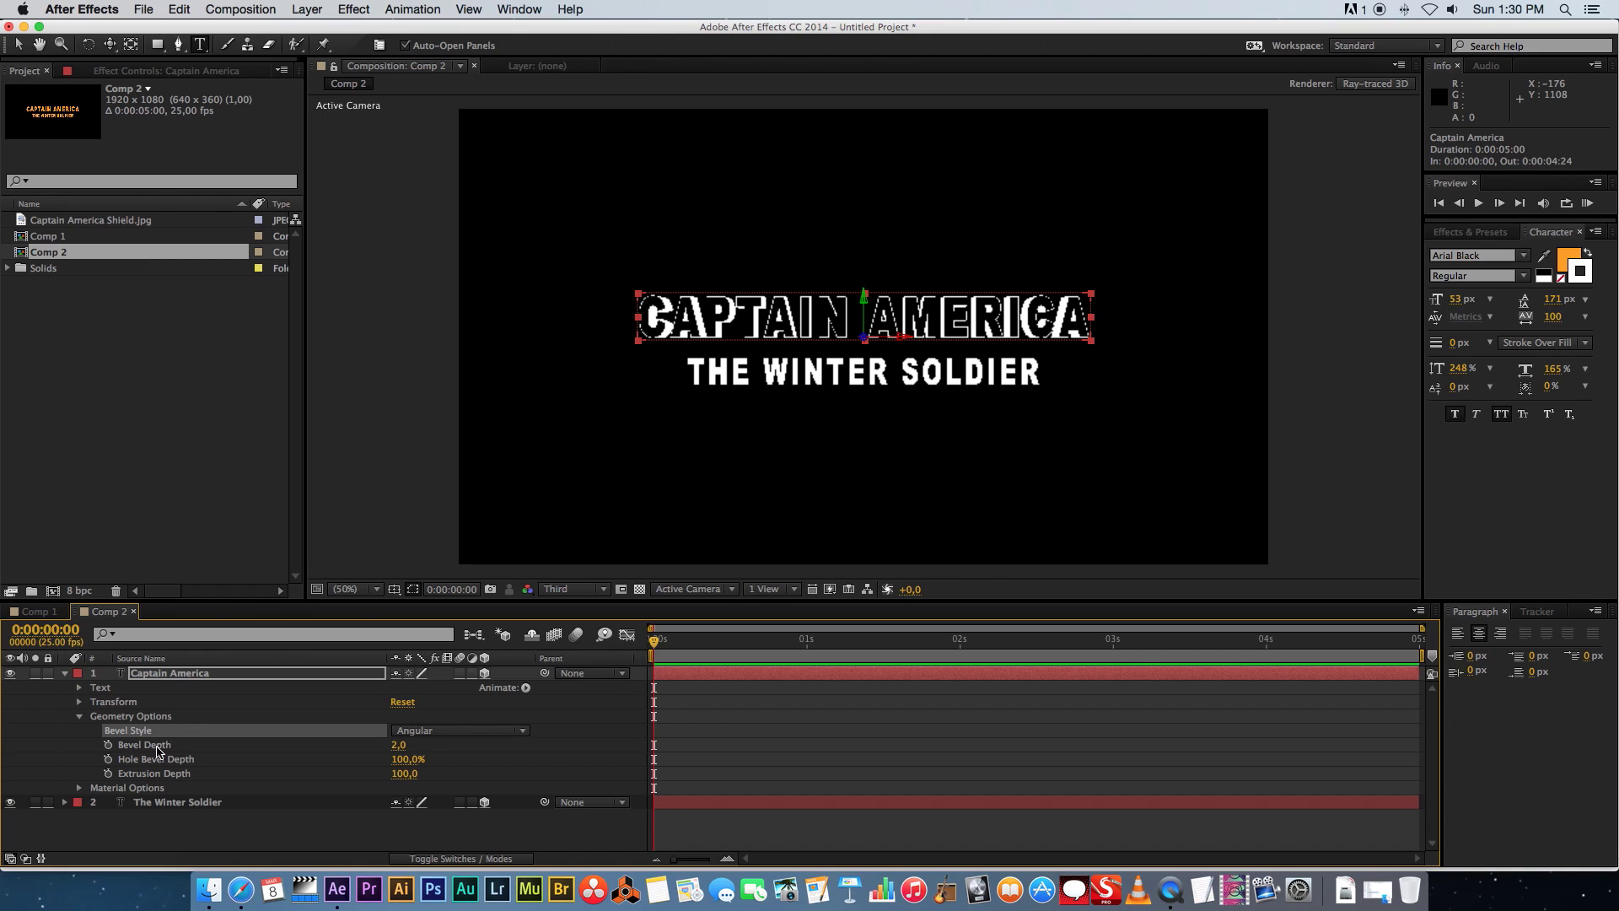
{"action": "left_click", "coordinate": [398, 744]}
{"action": "key", "text": "Return"}
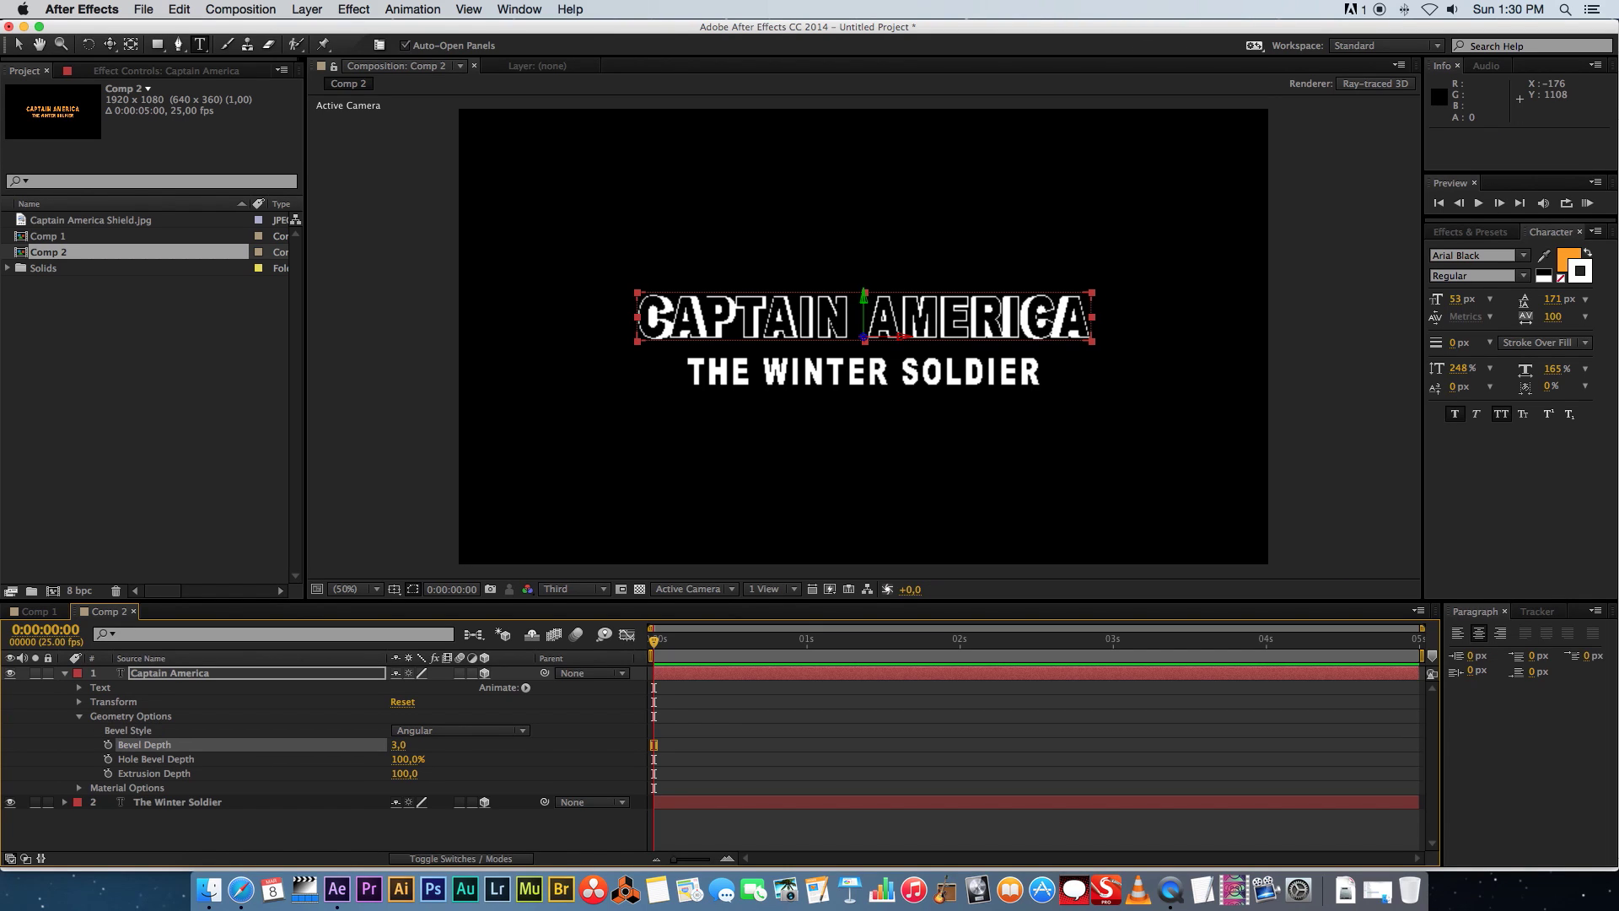
{"action": "left_click", "coordinate": [65, 673]}
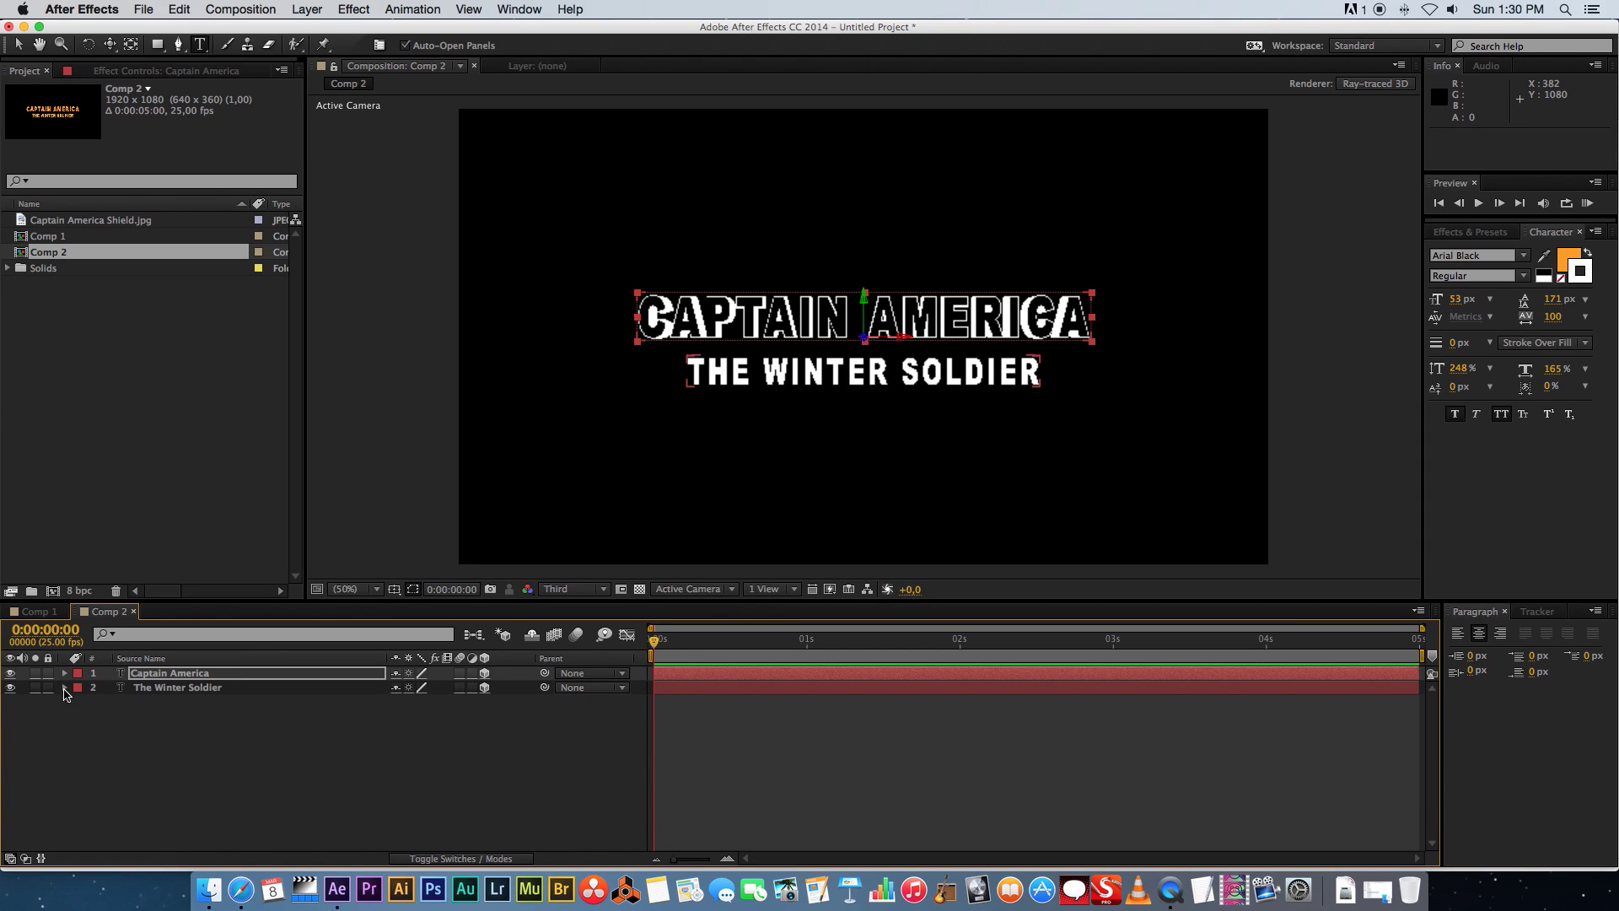
Give the The Winter Soldier text an Angular bevel style with a Bevel Depth of 3
{"action": "left_click", "coordinate": [65, 687]}
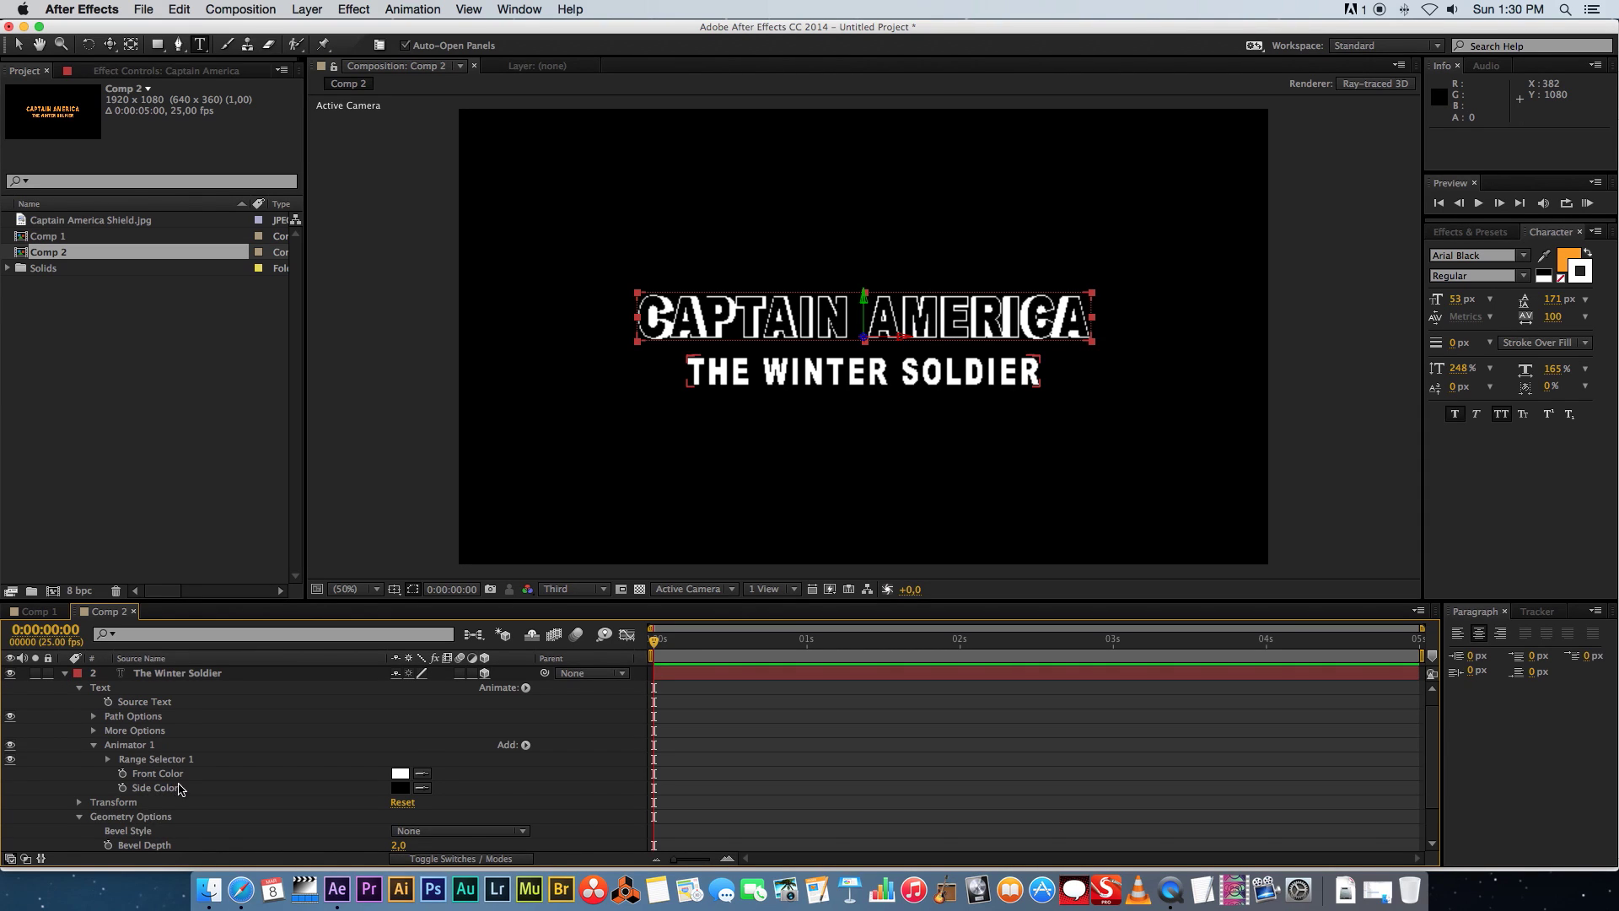
{"action": "scroll", "coordinate": [187, 739], "scroll_direction": "down", "scroll_amount": 3}
{"action": "left_click", "coordinate": [452, 786]}
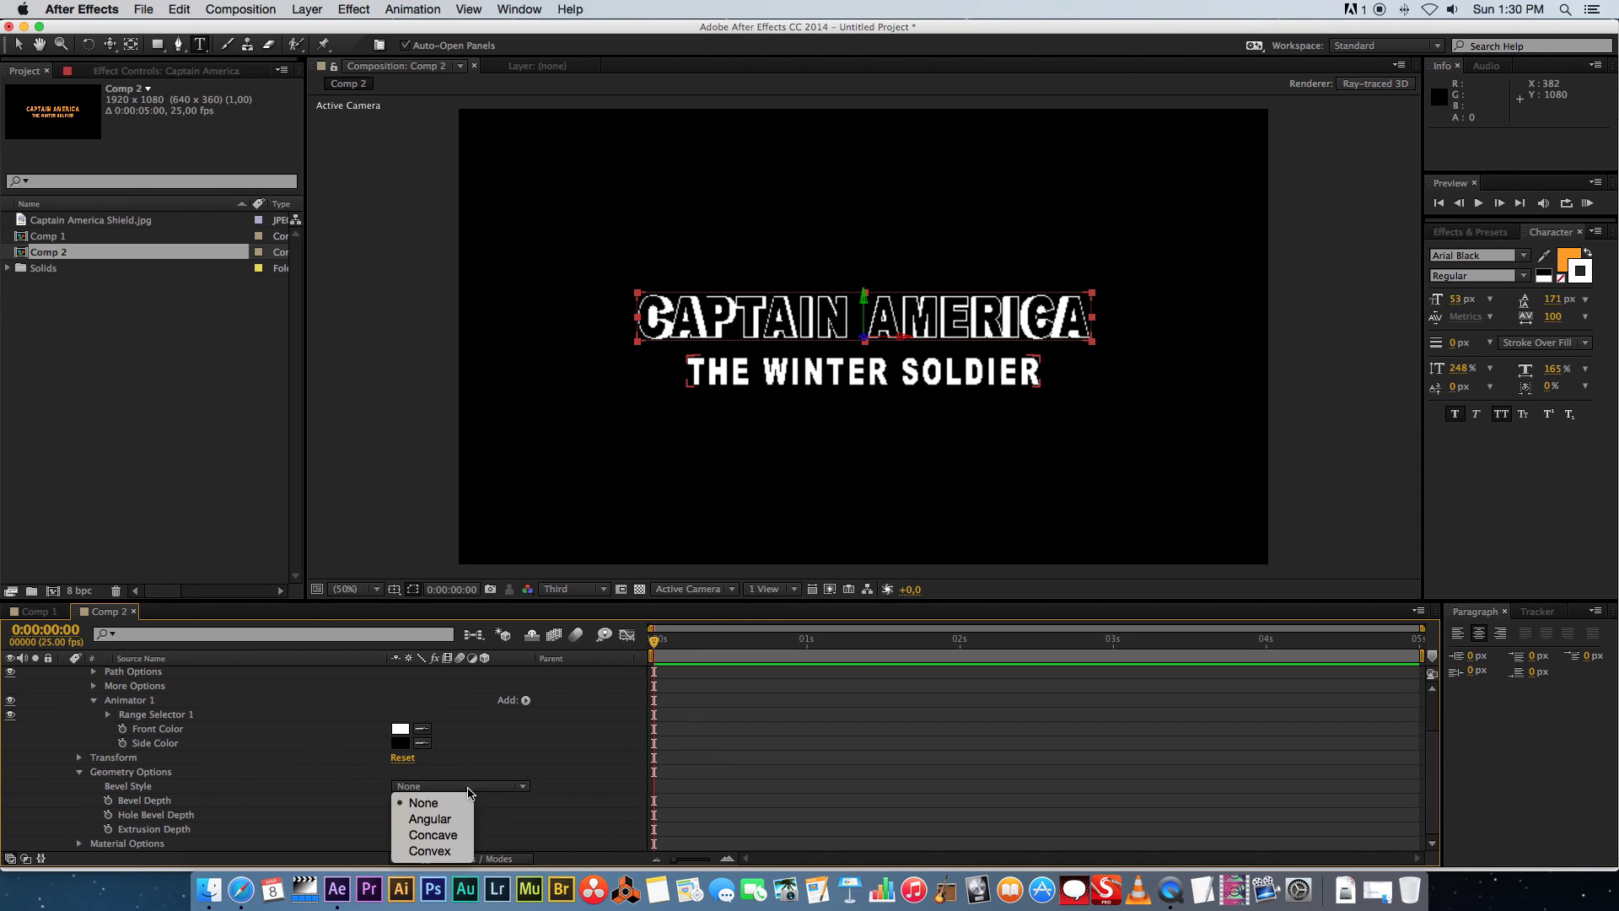
{"action": "left_click", "coordinate": [430, 822]}
{"action": "left_click", "coordinate": [400, 801]}
{"action": "key", "text": "Return"}
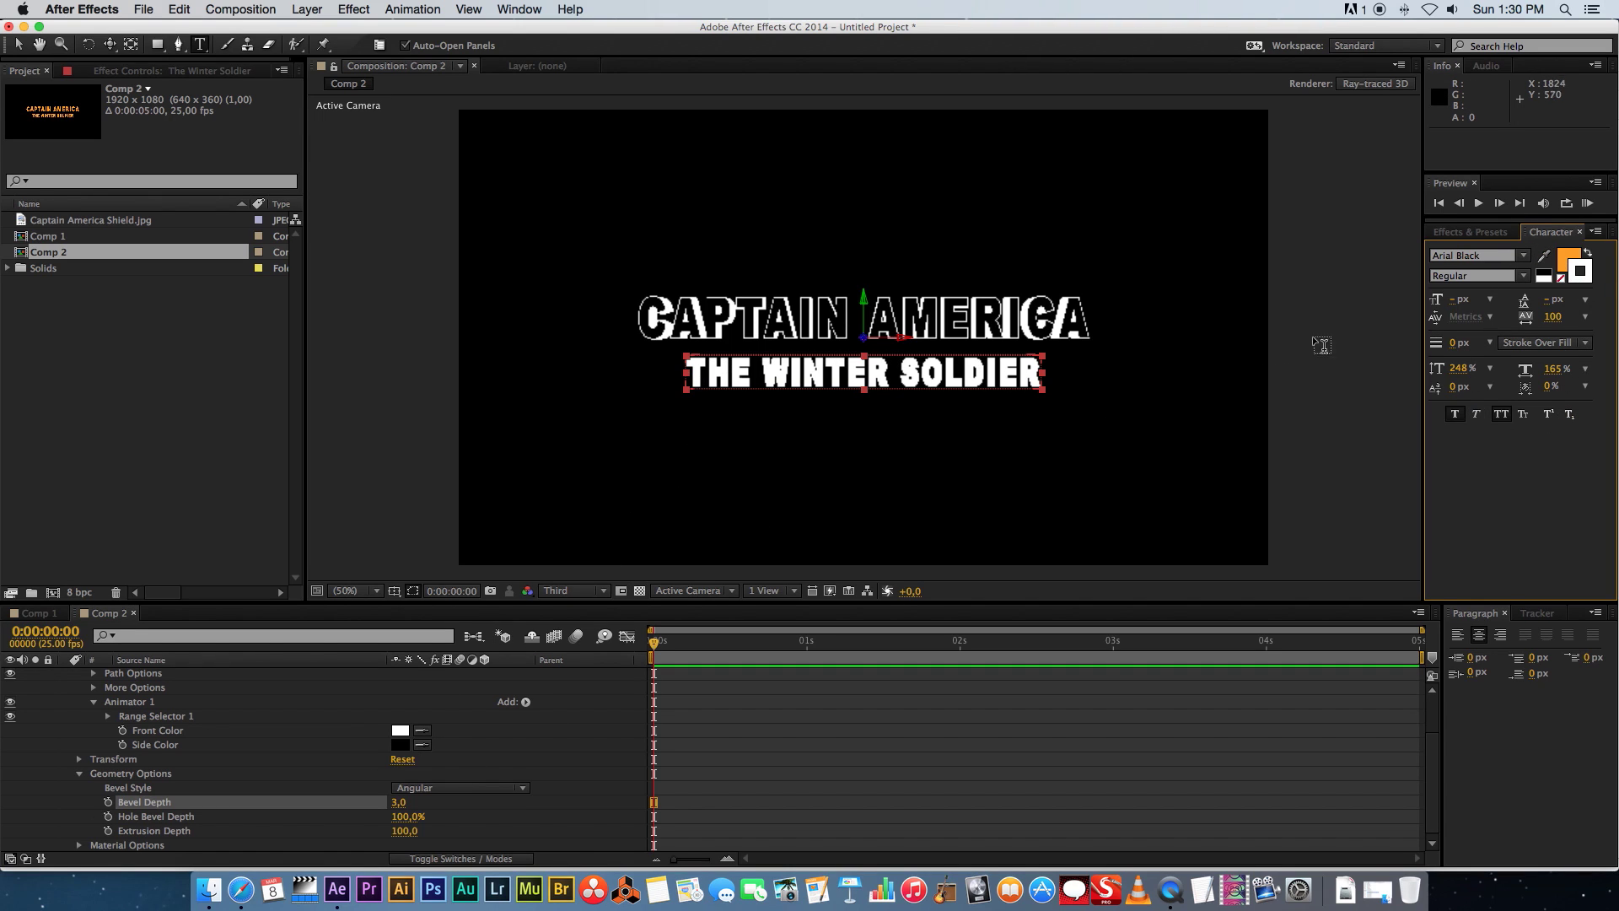
Change the stroke color of the The Winter Soldier text to black (000000)
{"action": "left_click", "coordinate": [1582, 282]}
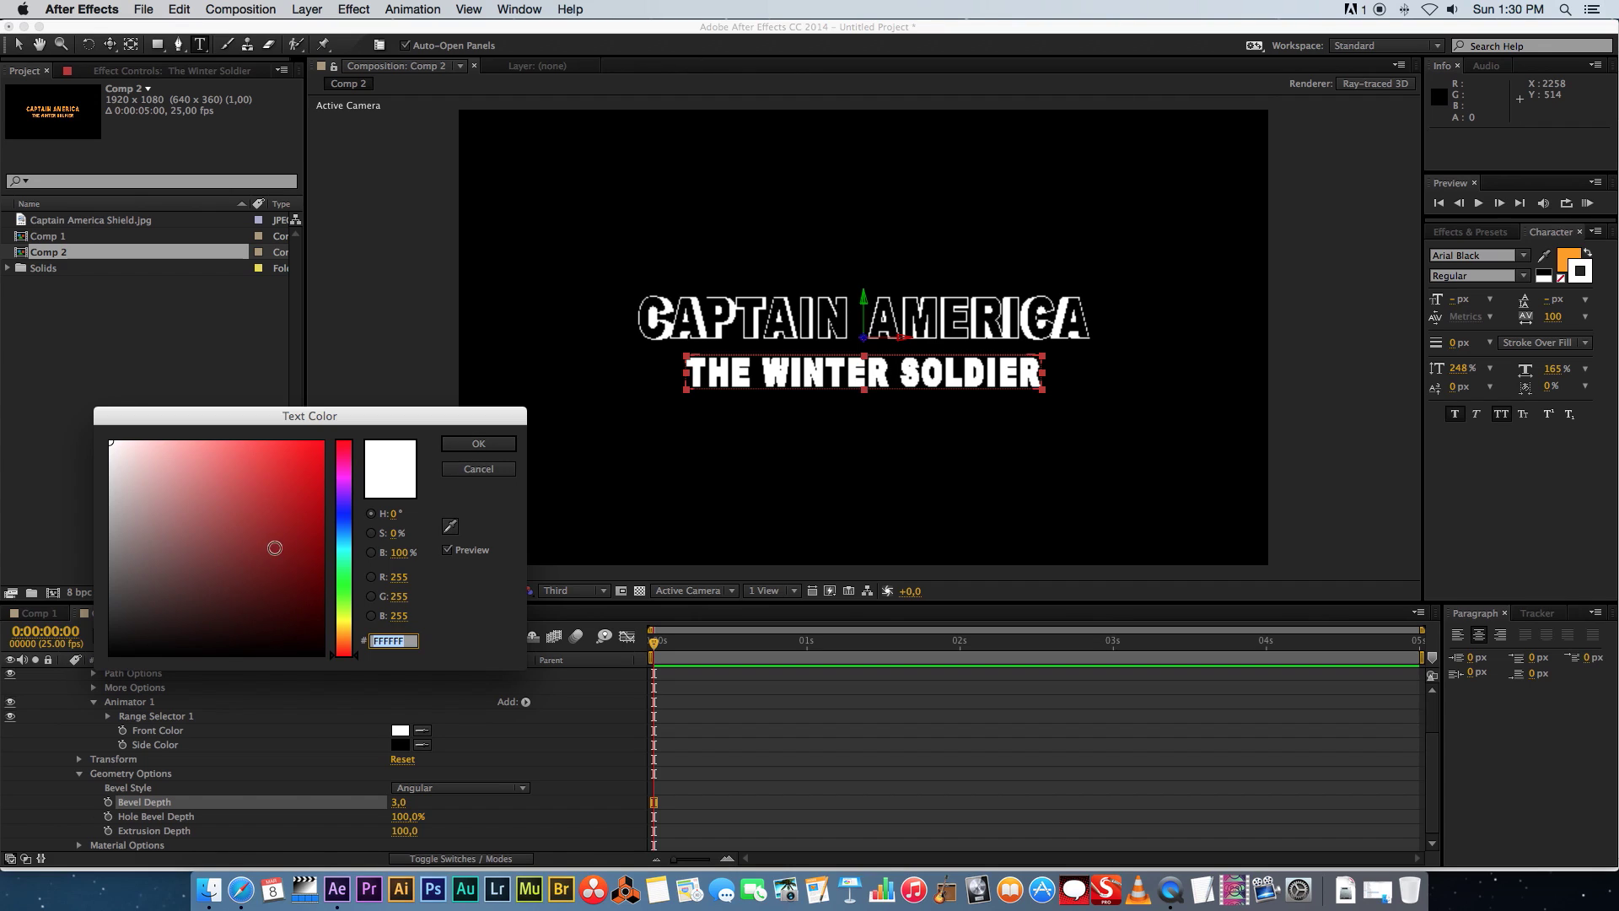
{"action": "left_click_drag", "start_coordinate": [253, 553], "coordinate": [316, 636]}
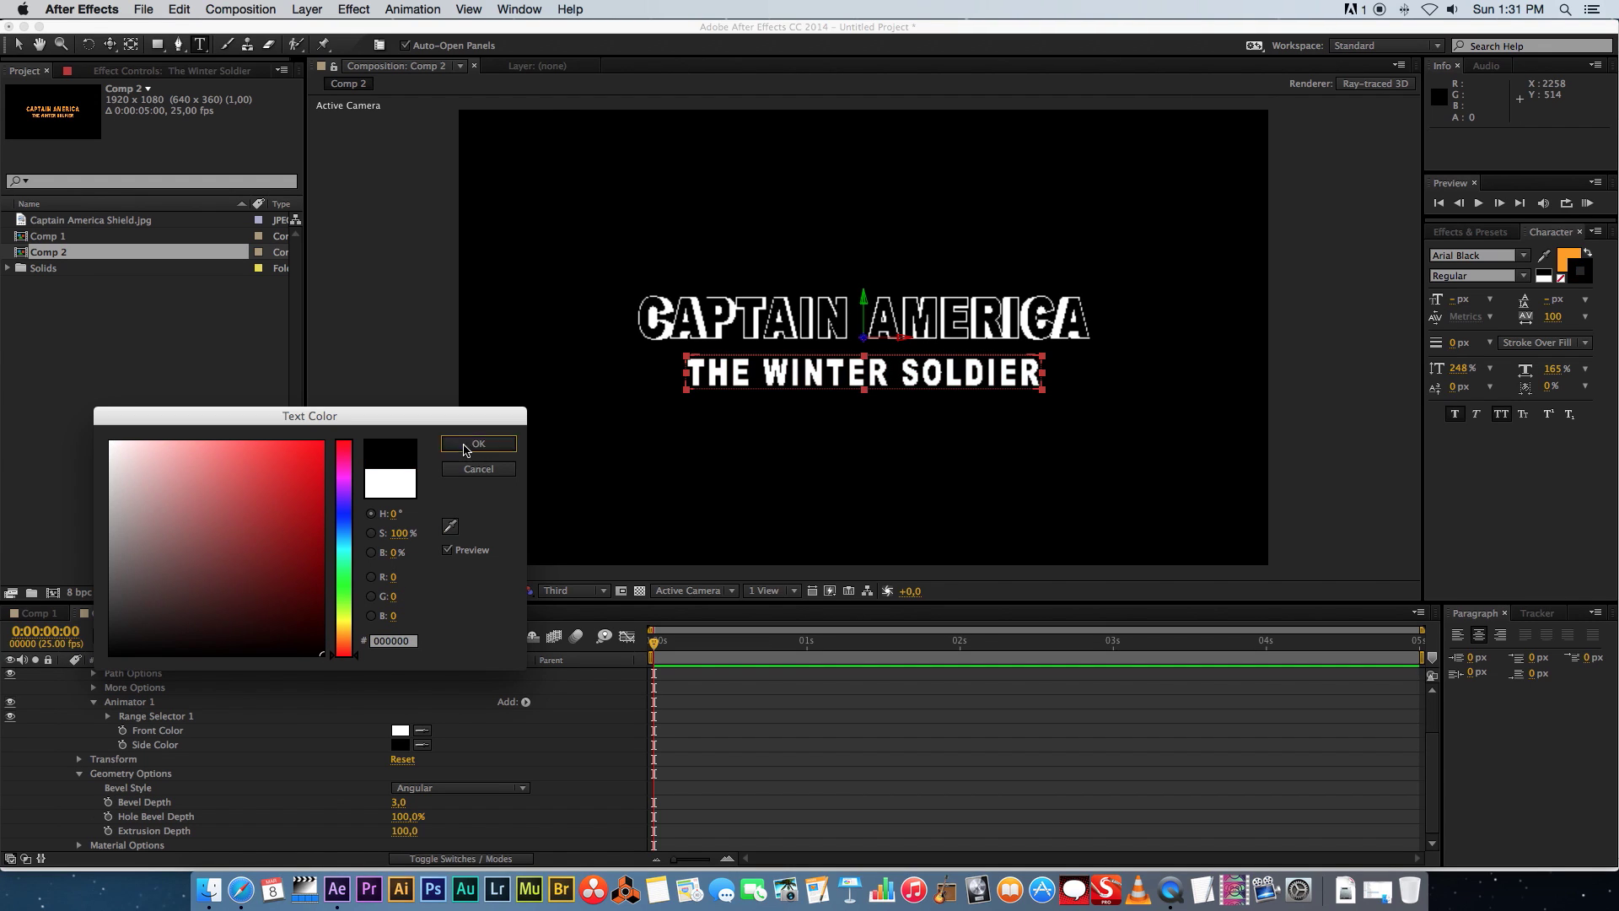
{"action": "left_click", "coordinate": [478, 444]}
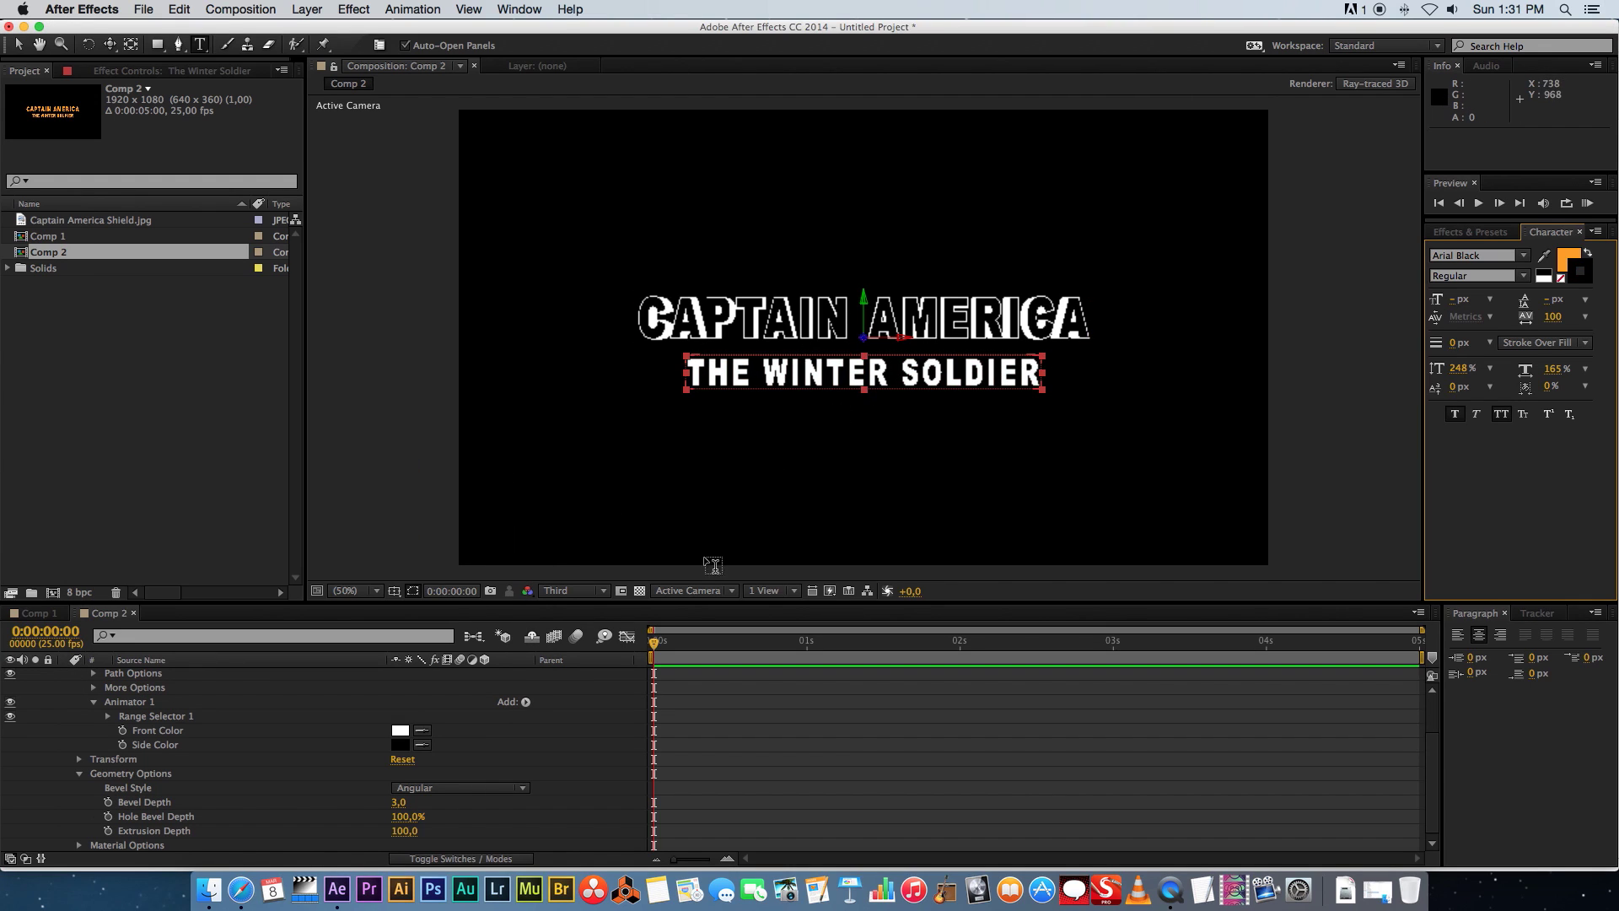
{"action": "scroll", "coordinate": [163, 782], "scroll_direction": "up", "scroll_amount": 4}
{"action": "left_click", "coordinate": [65, 686]}
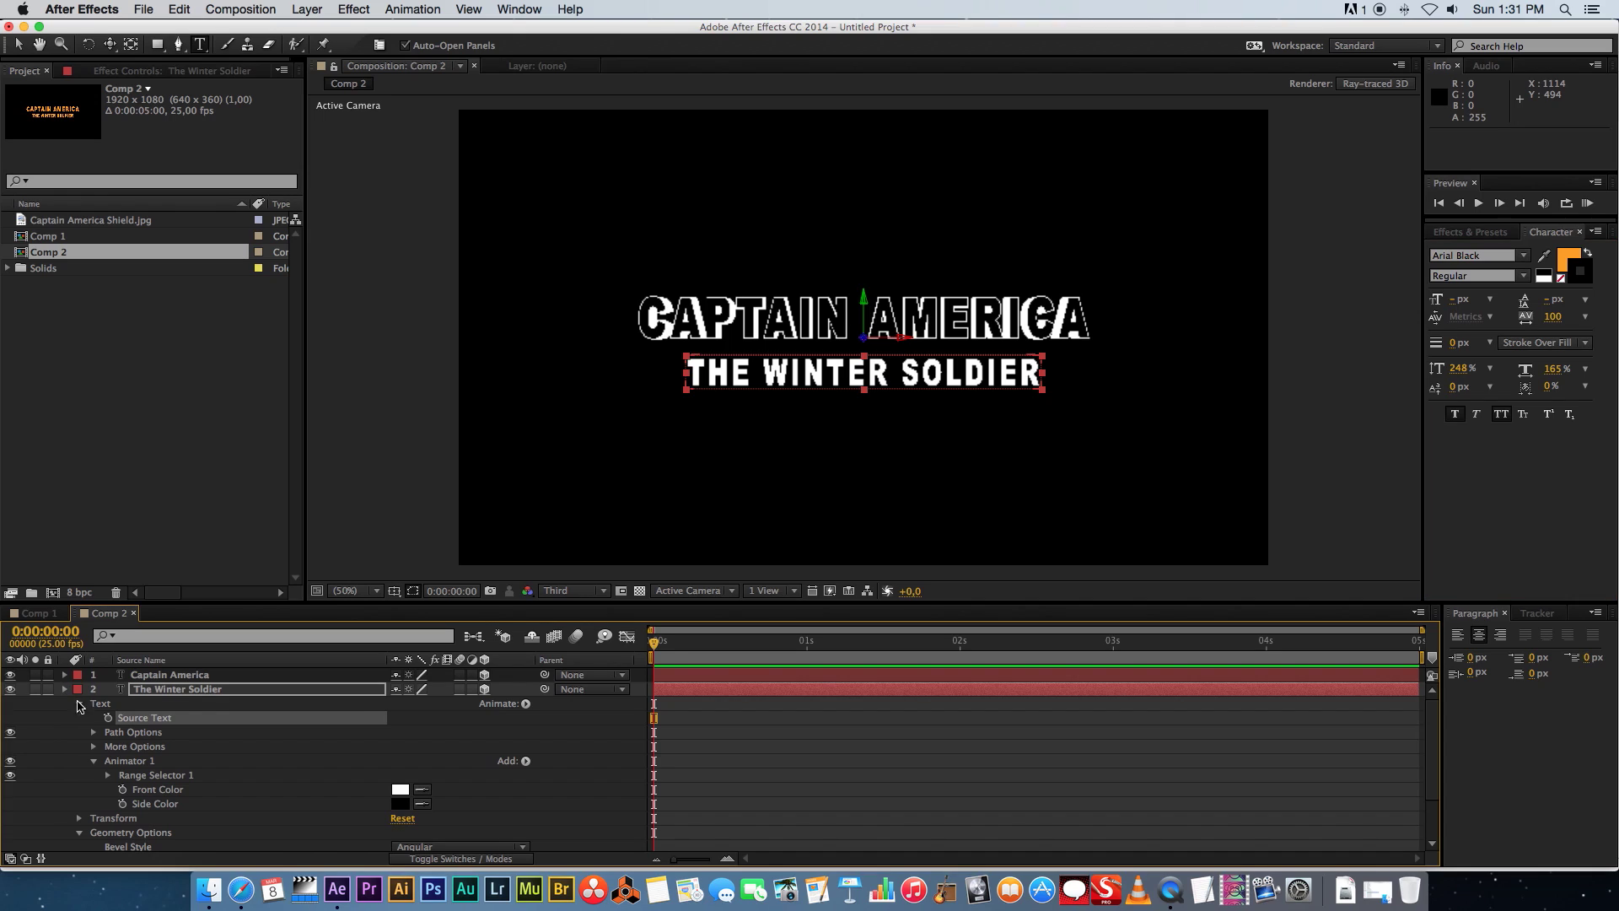
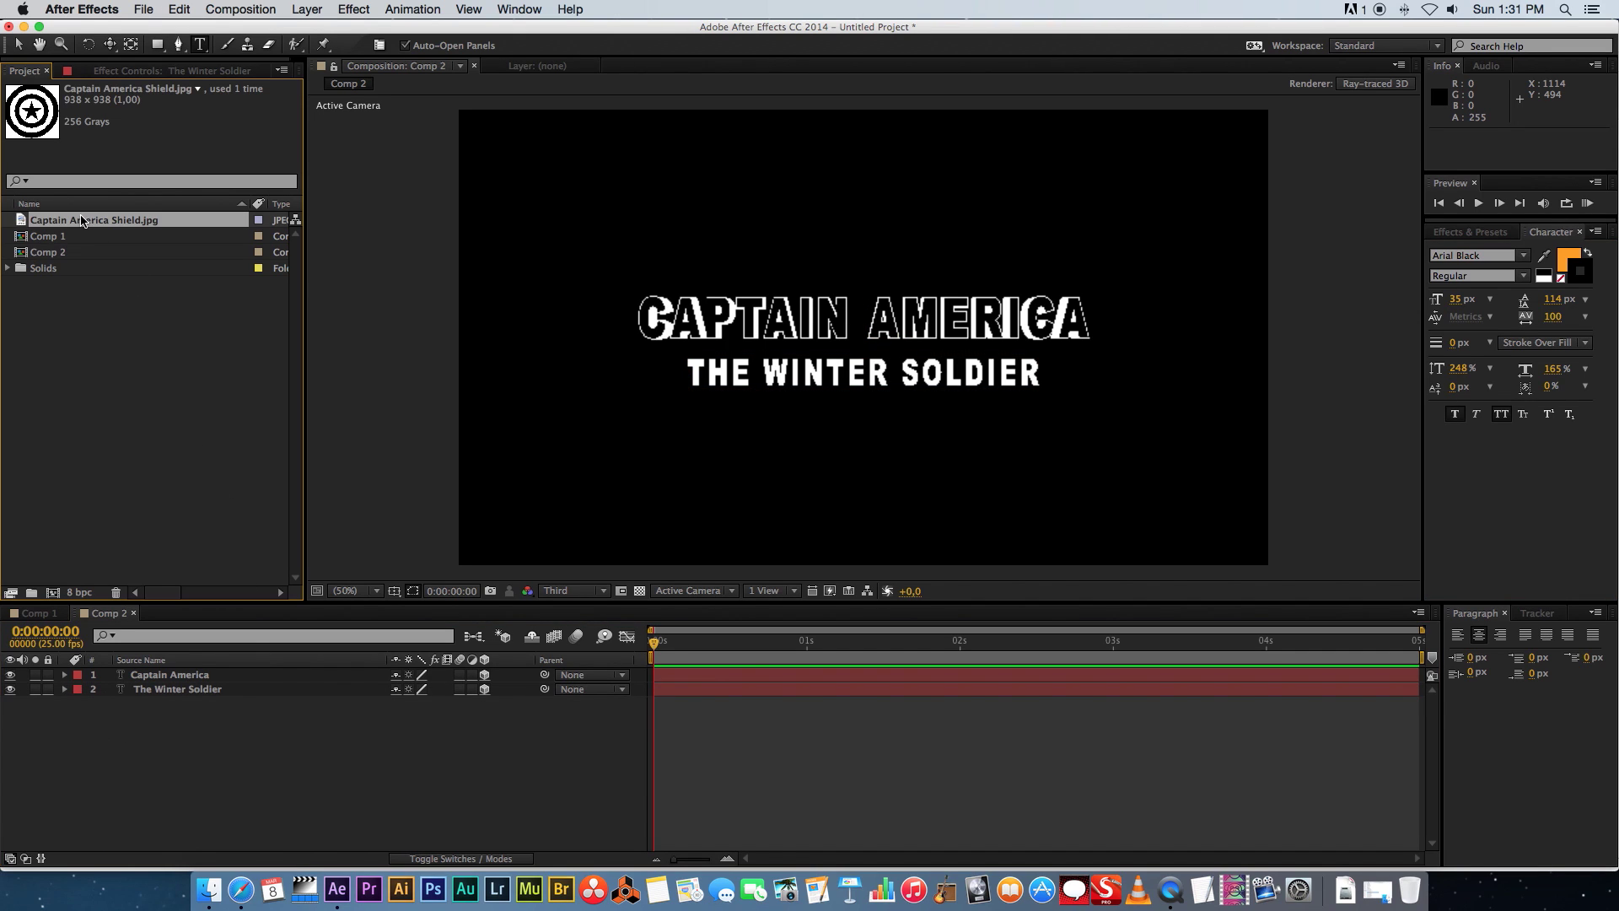
View the Captain America Shield.jpg footage and place it beneath both text layers in the composition
{"action": "double_click", "coordinate": [24, 222]}
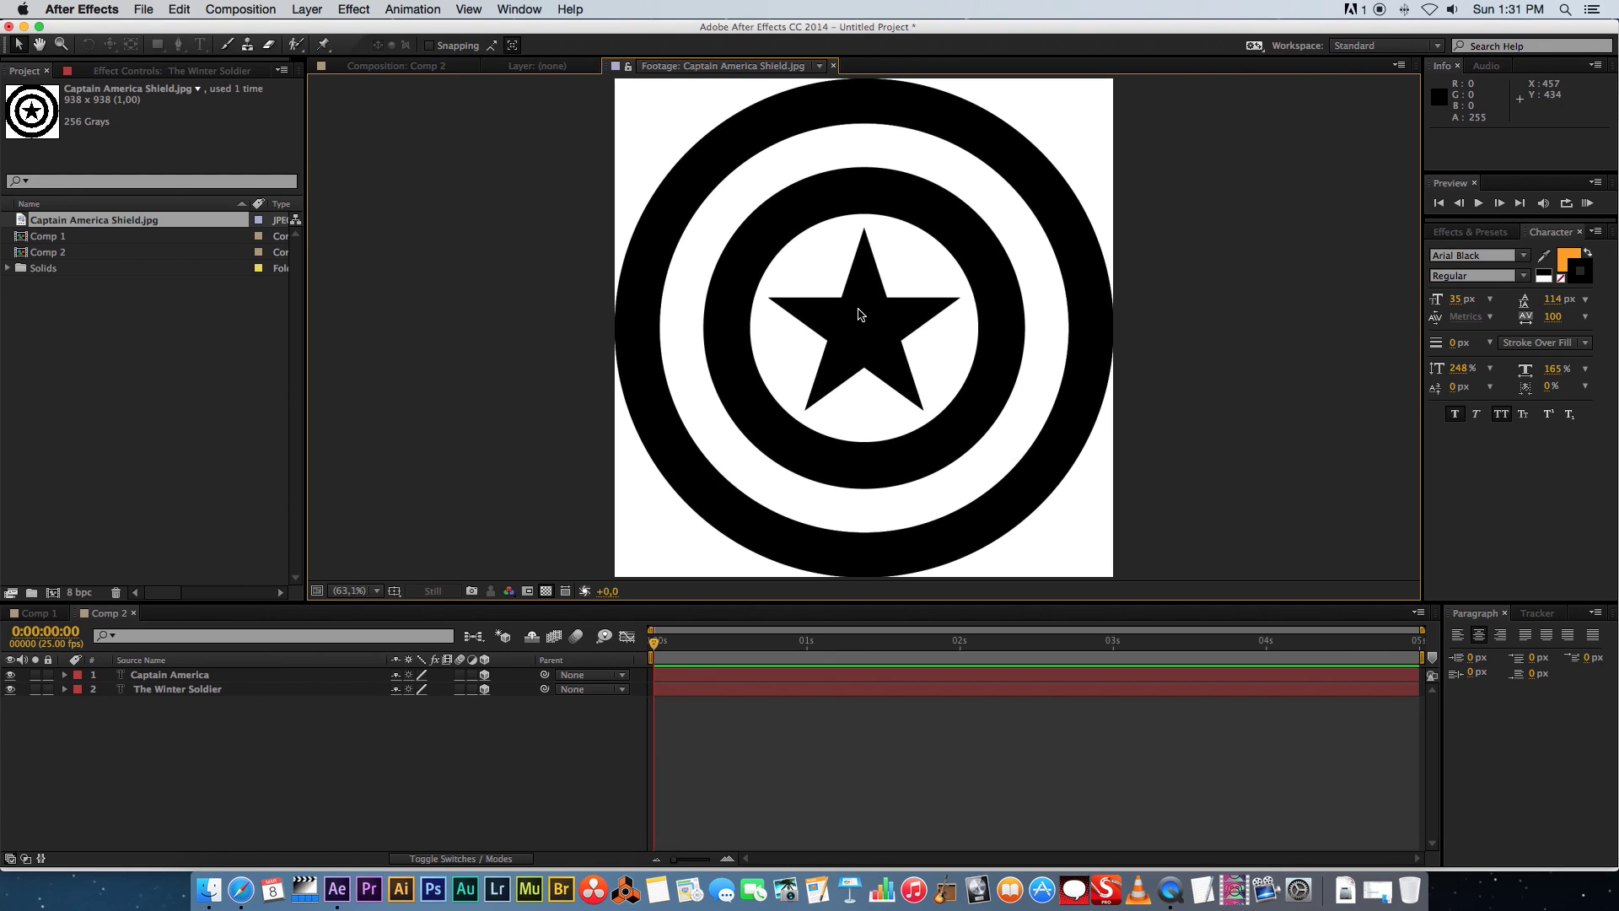
{"action": "left_click", "coordinate": [833, 66]}
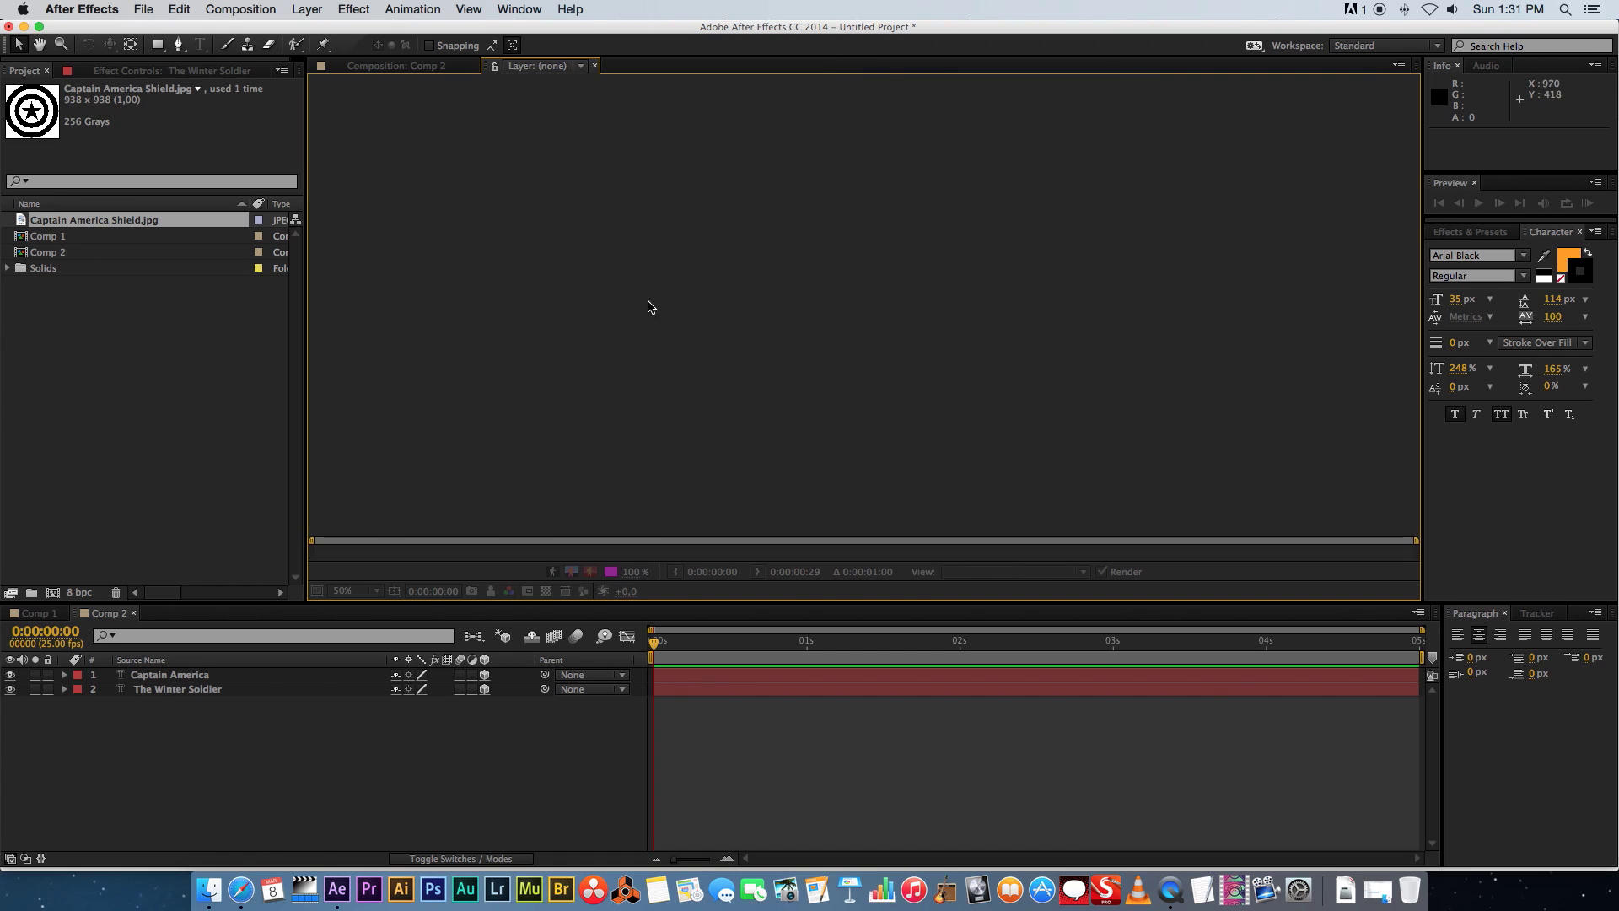
{"action": "left_click_drag", "start_coordinate": [25, 224], "coordinate": [193, 748]}
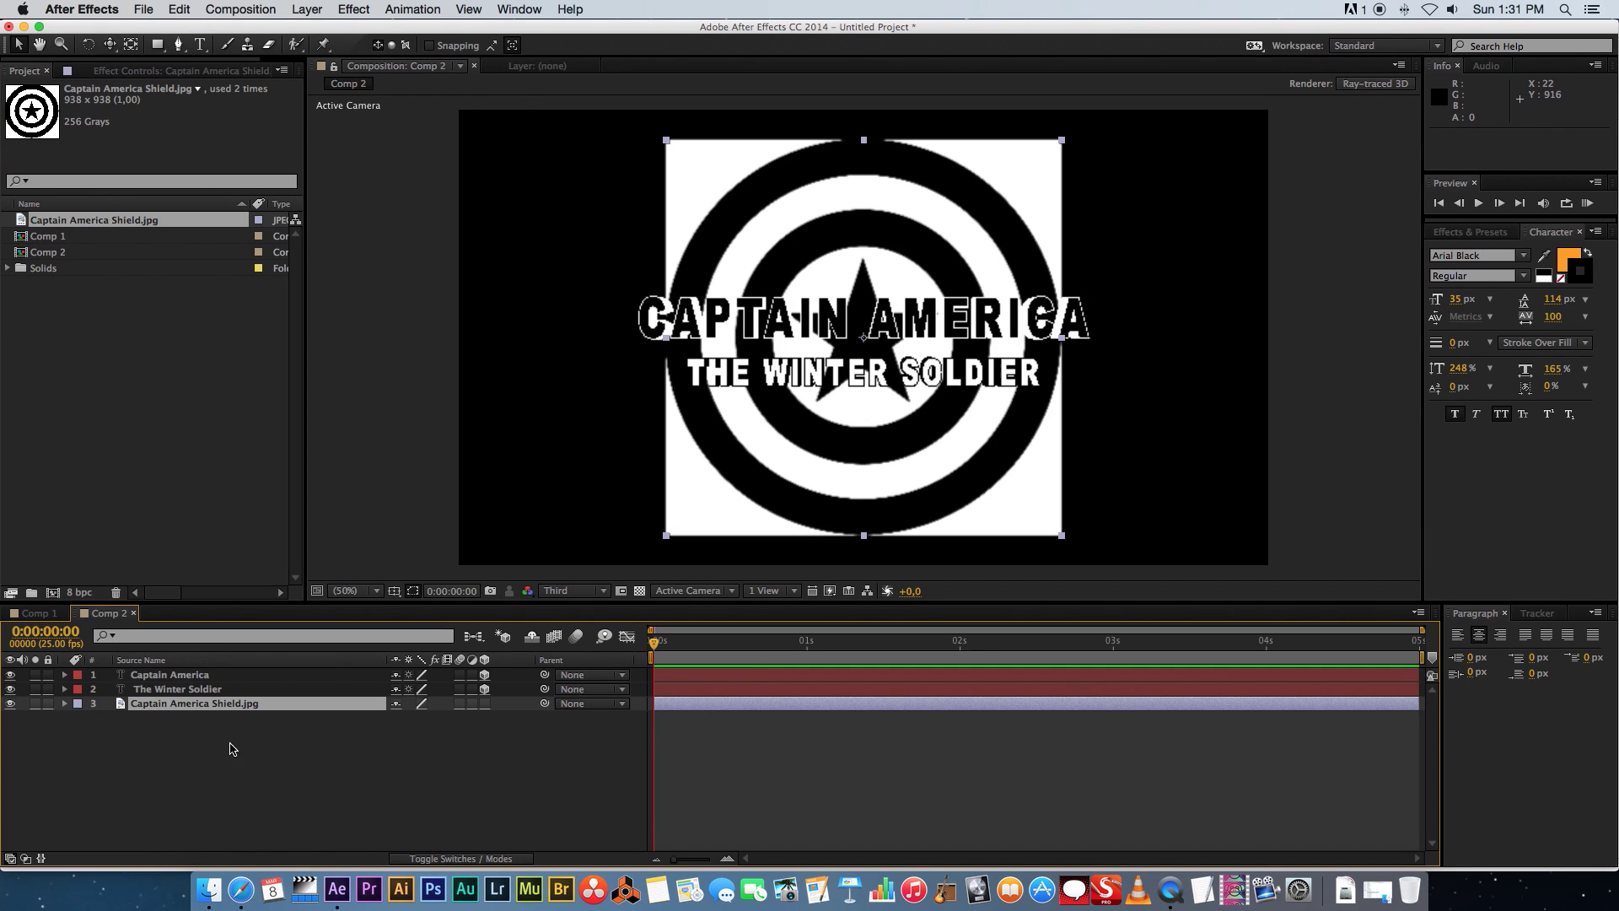
Scale the shield layer to 288% and make it a 3D layer
{"action": "key", "text": "s"}
{"action": "left_click_drag", "start_coordinate": [421, 718], "coordinate": [532, 715]}
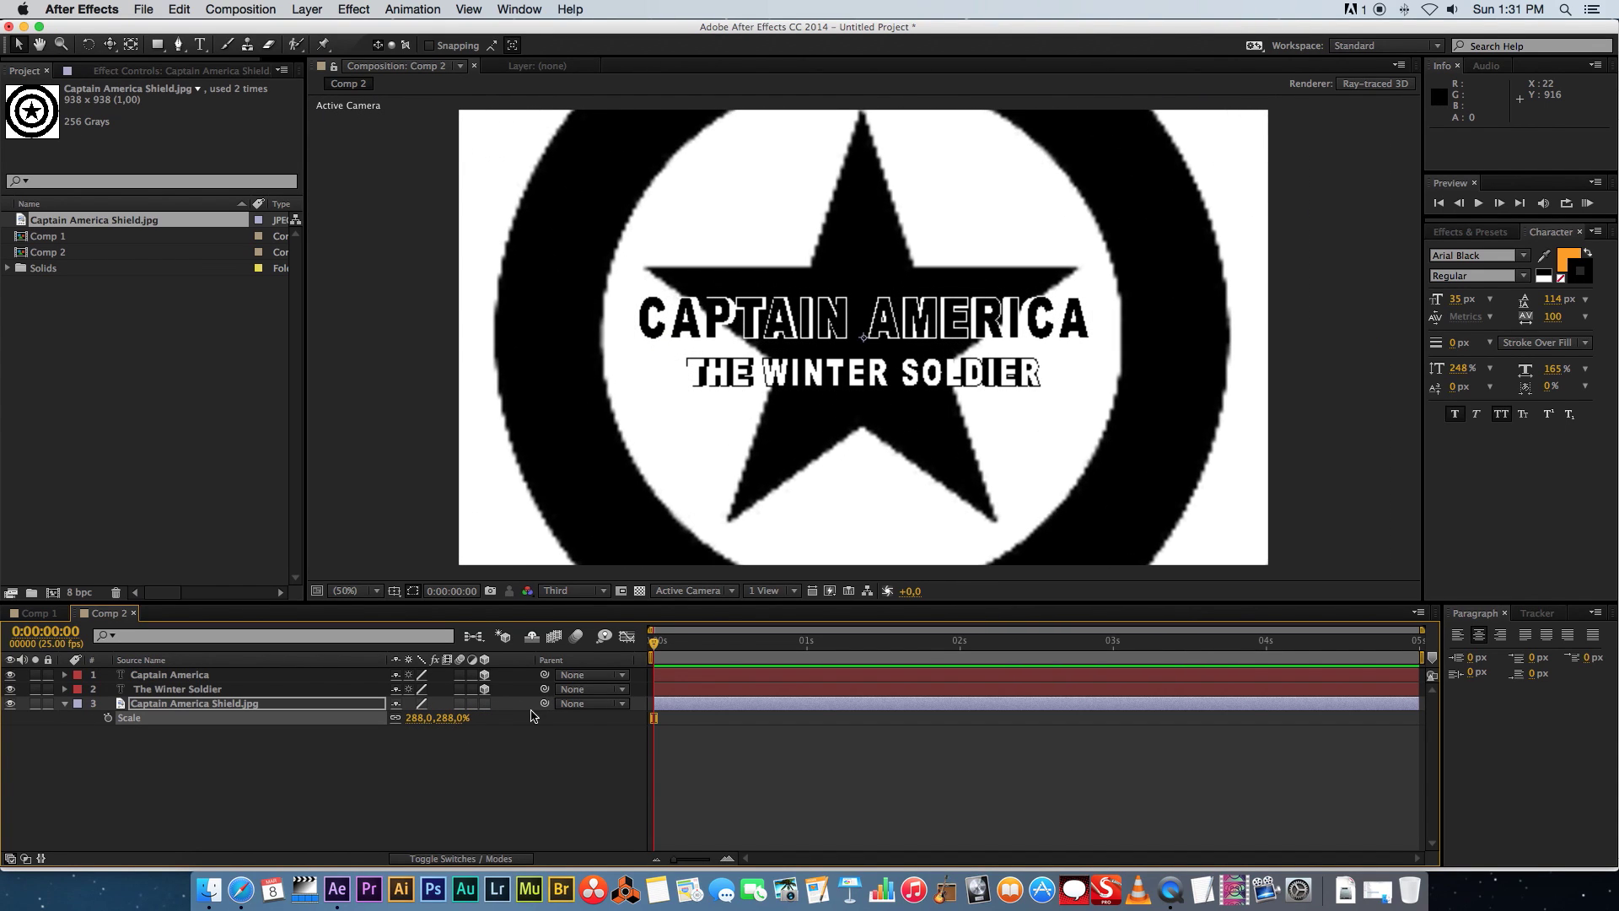
{"action": "left_click", "coordinate": [484, 704]}
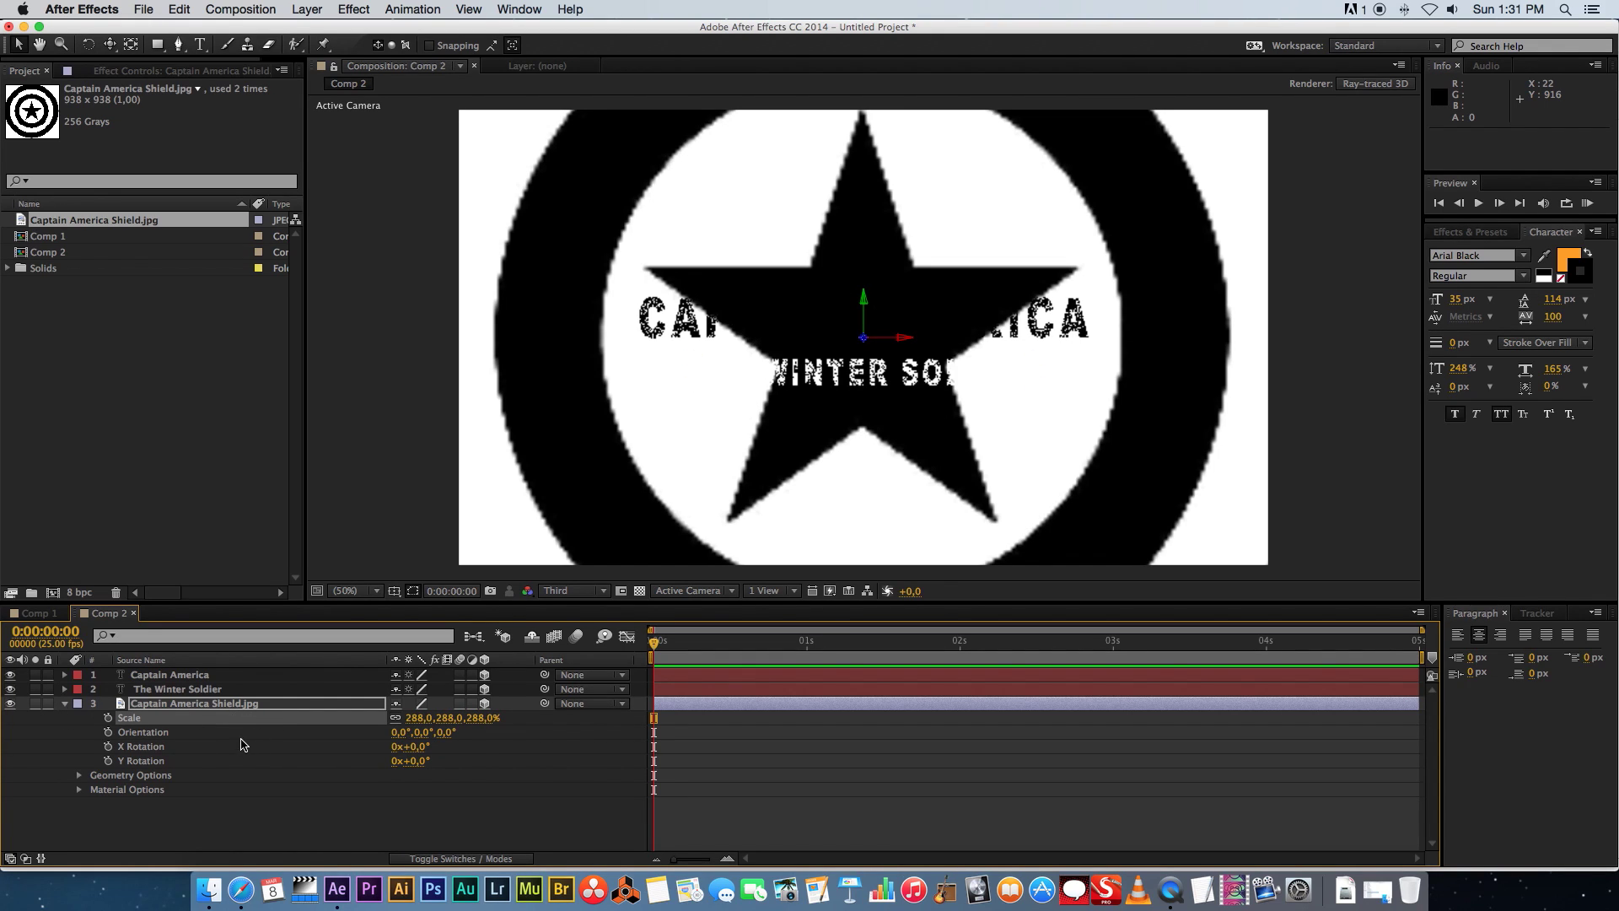
Apply a Tint effect to the shield layer and map black to white (FFFFFF)
{"action": "right_click", "coordinate": [234, 707]}
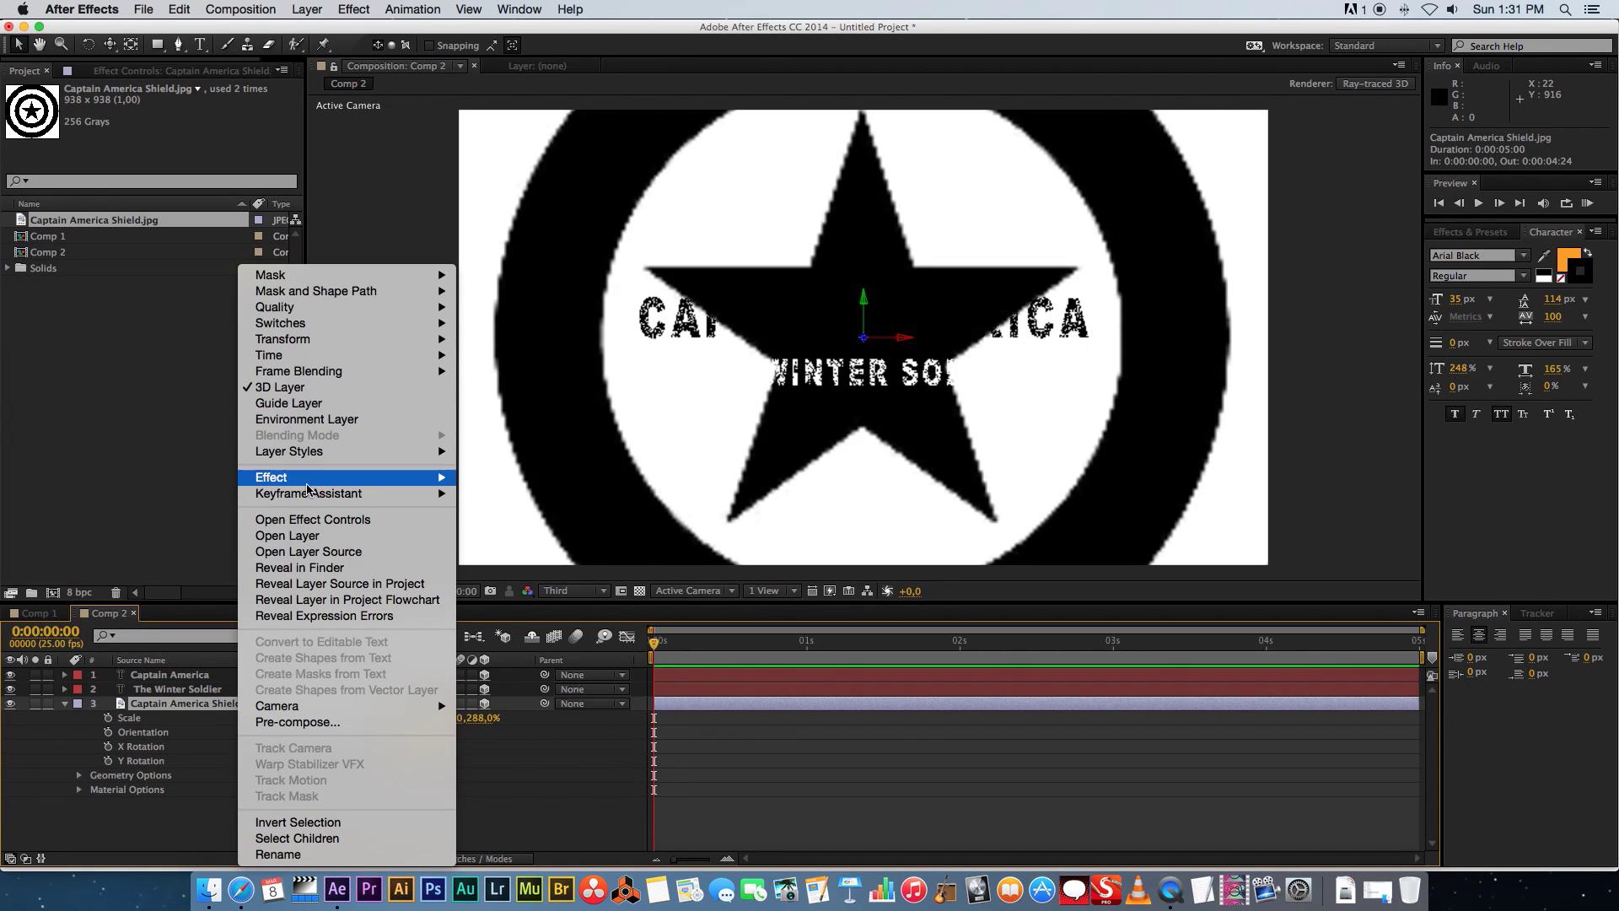
{"action": "mouse_move", "coordinate": [396, 478]}
{"action": "mouse_move", "coordinate": [506, 534]}
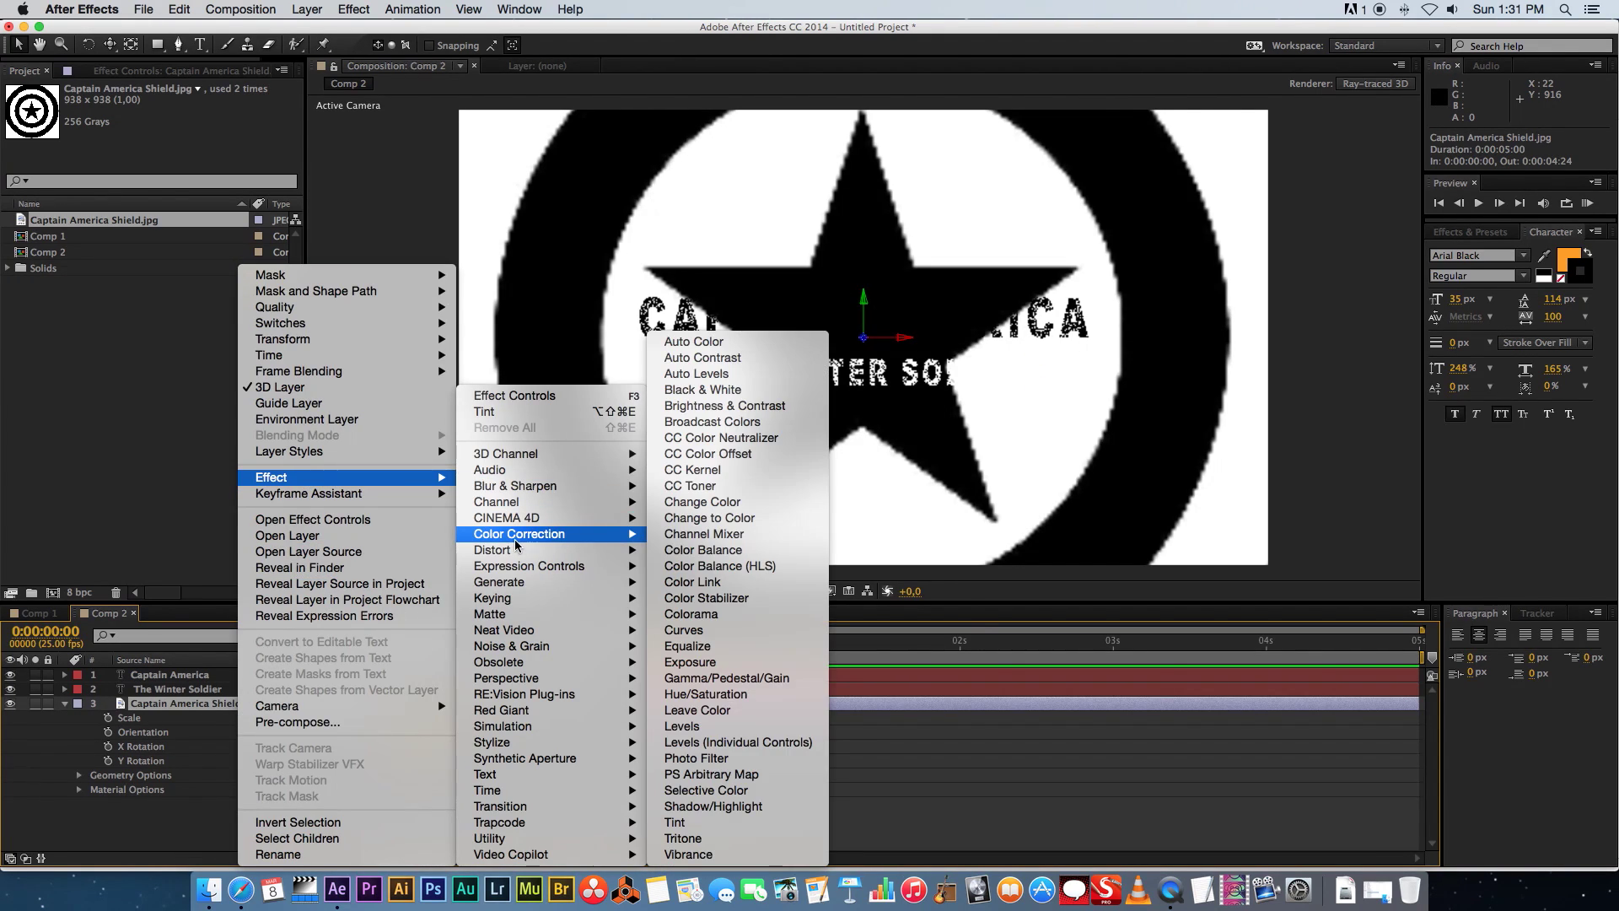
{"action": "left_click", "coordinate": [683, 823]}
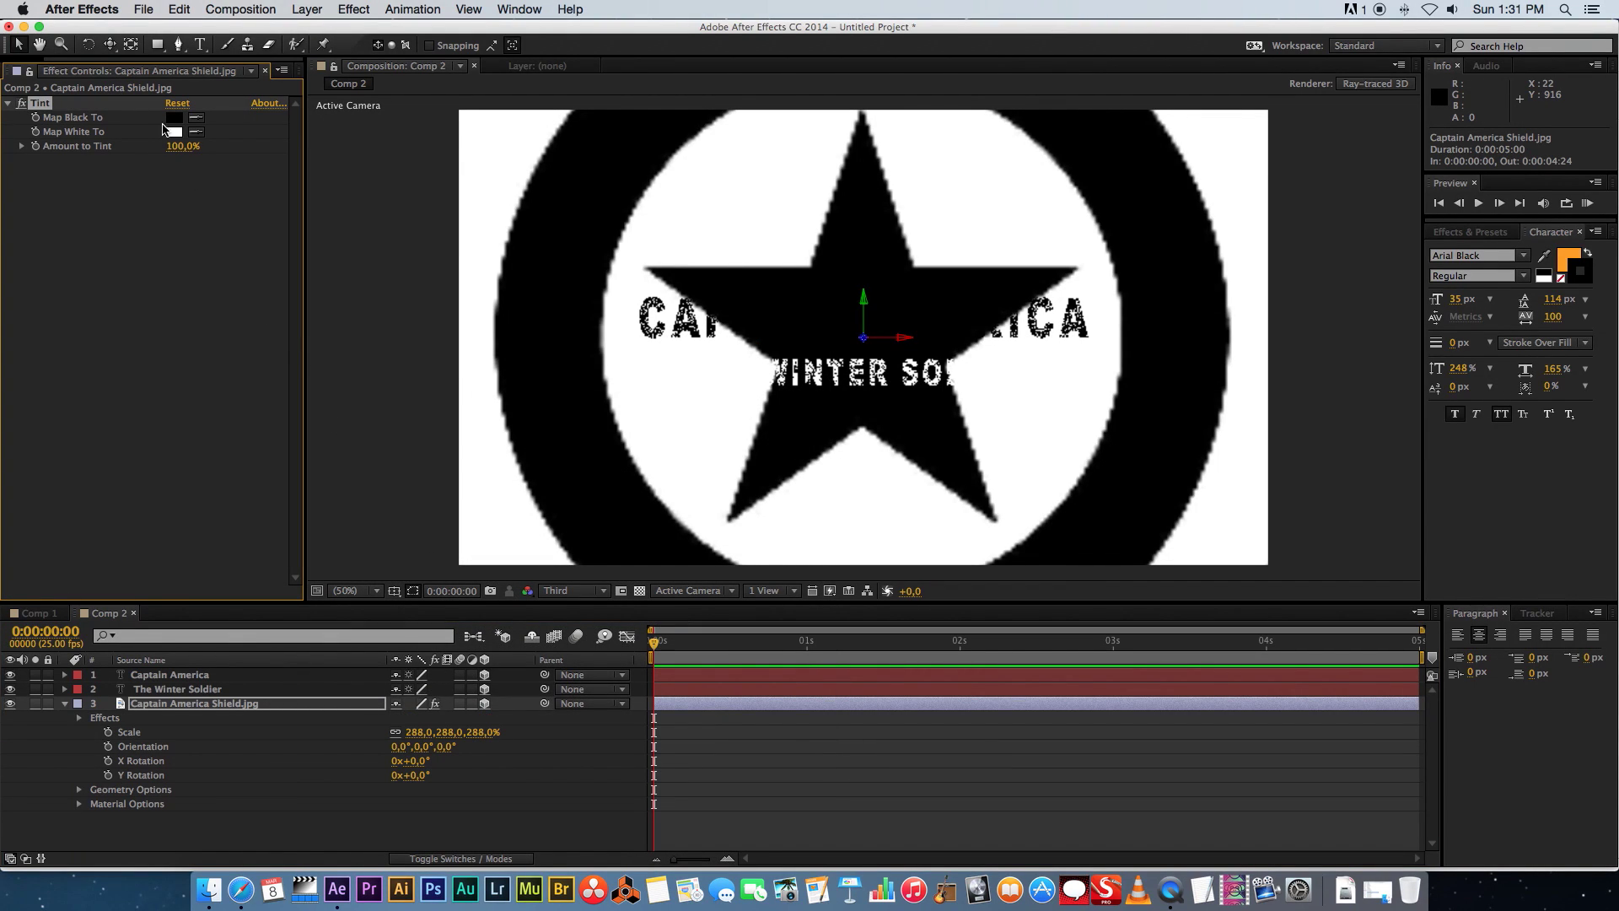
{"action": "left_click", "coordinate": [176, 120]}
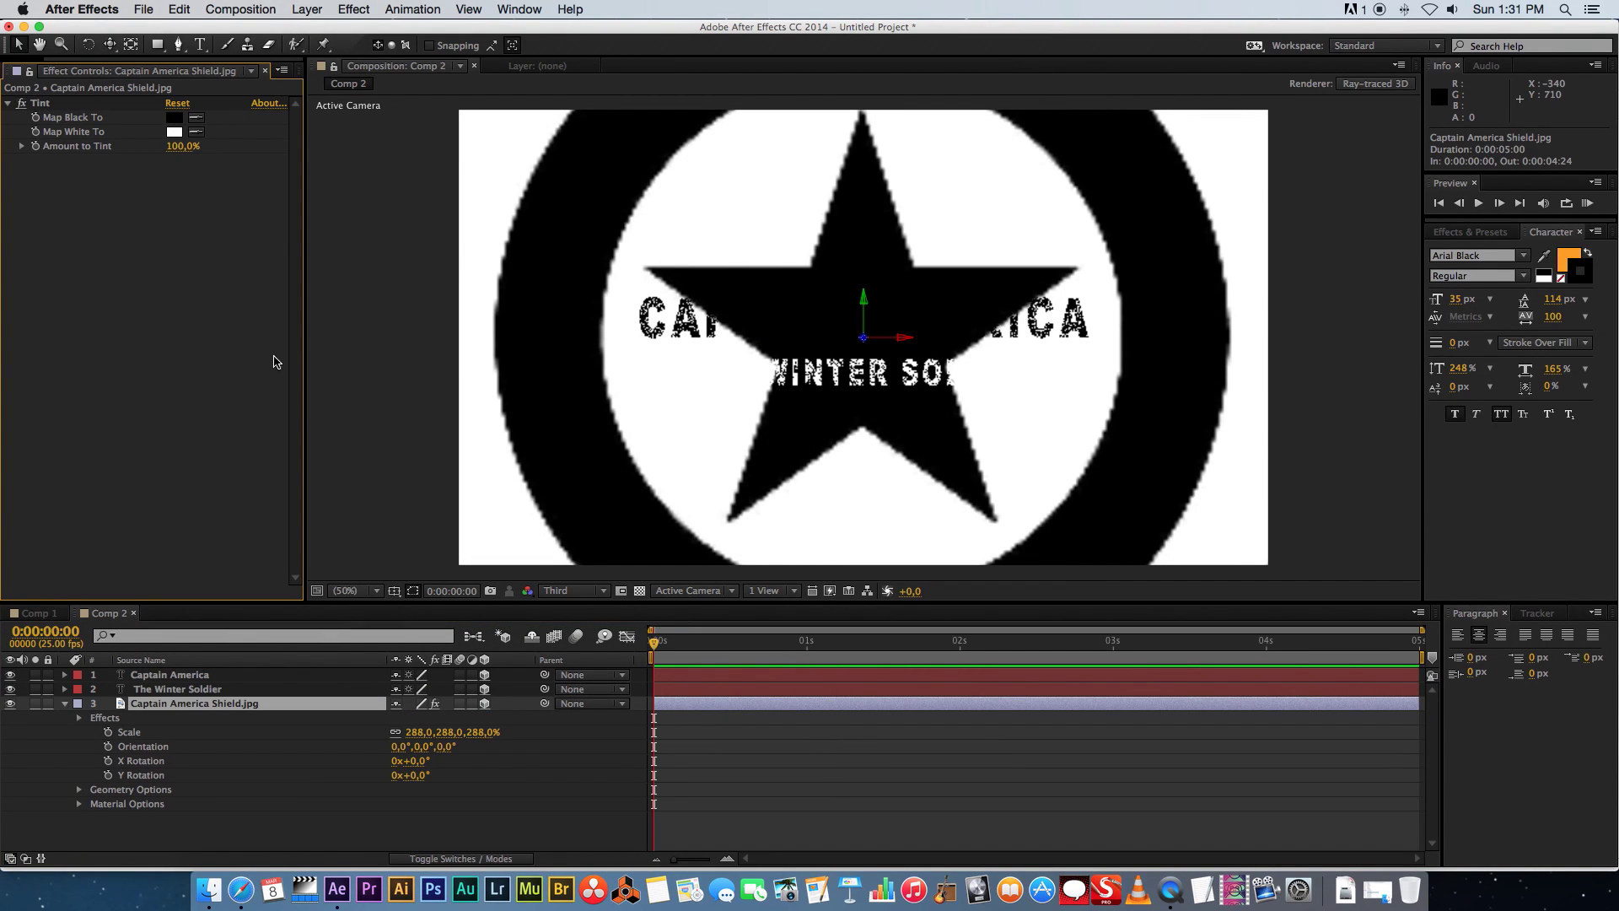
{"action": "left_click", "coordinate": [173, 118]}
{"action": "left_click_drag", "start_coordinate": [154, 474], "coordinate": [80, 403]}
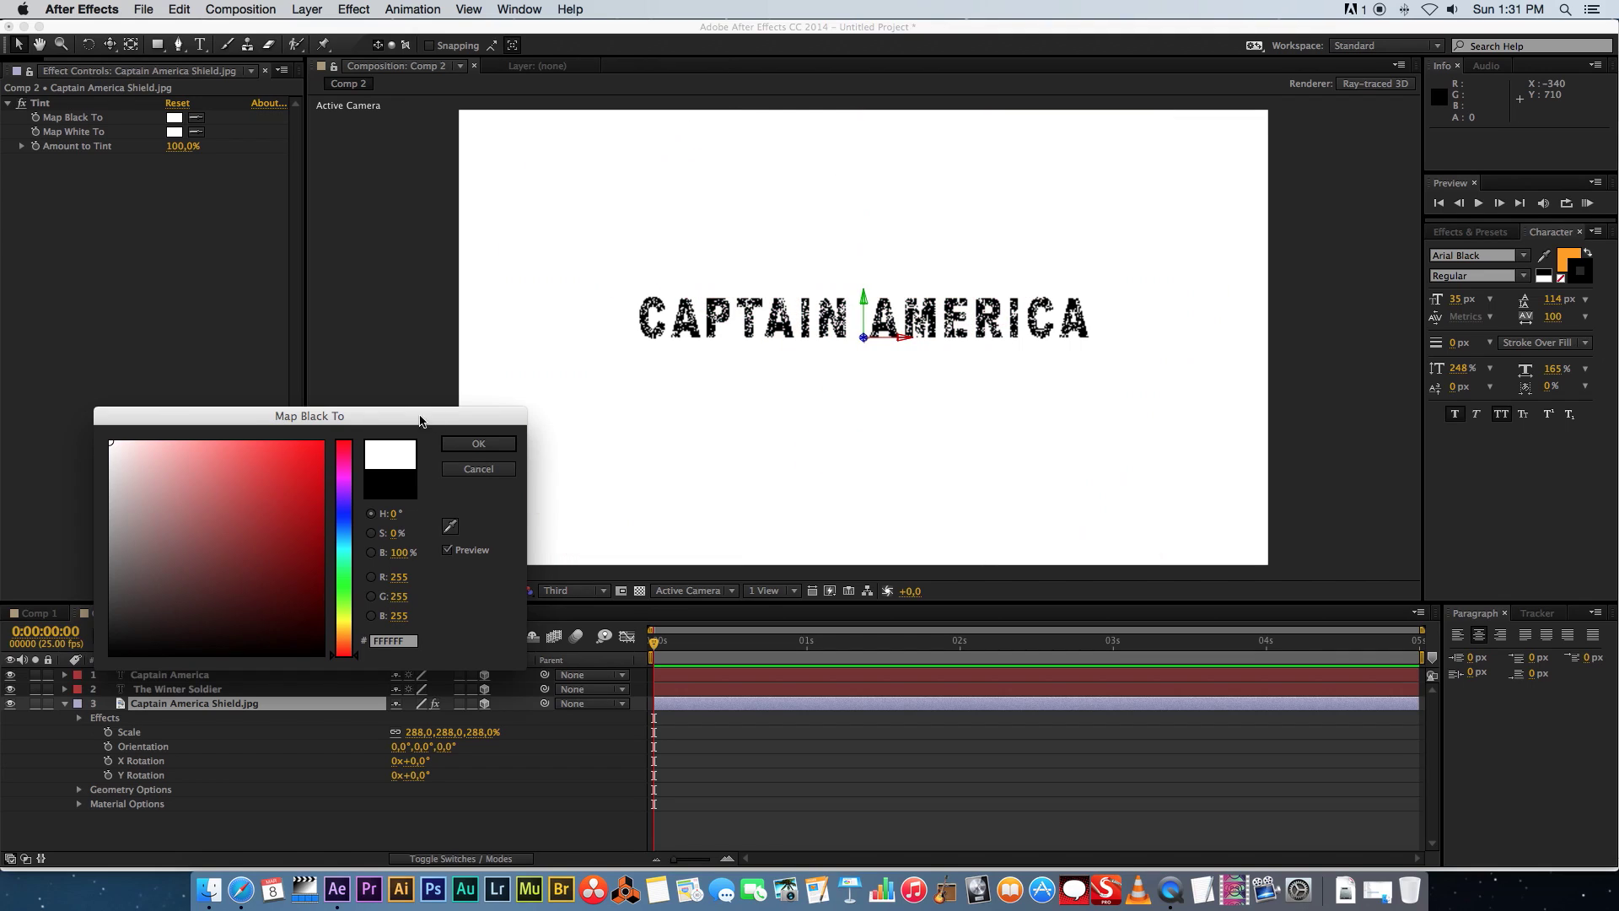
{"action": "left_click", "coordinate": [475, 444]}
Map white to black (000000) in the shield's Tint effect and collapse the layer's properties
{"action": "left_click", "coordinate": [174, 132]}
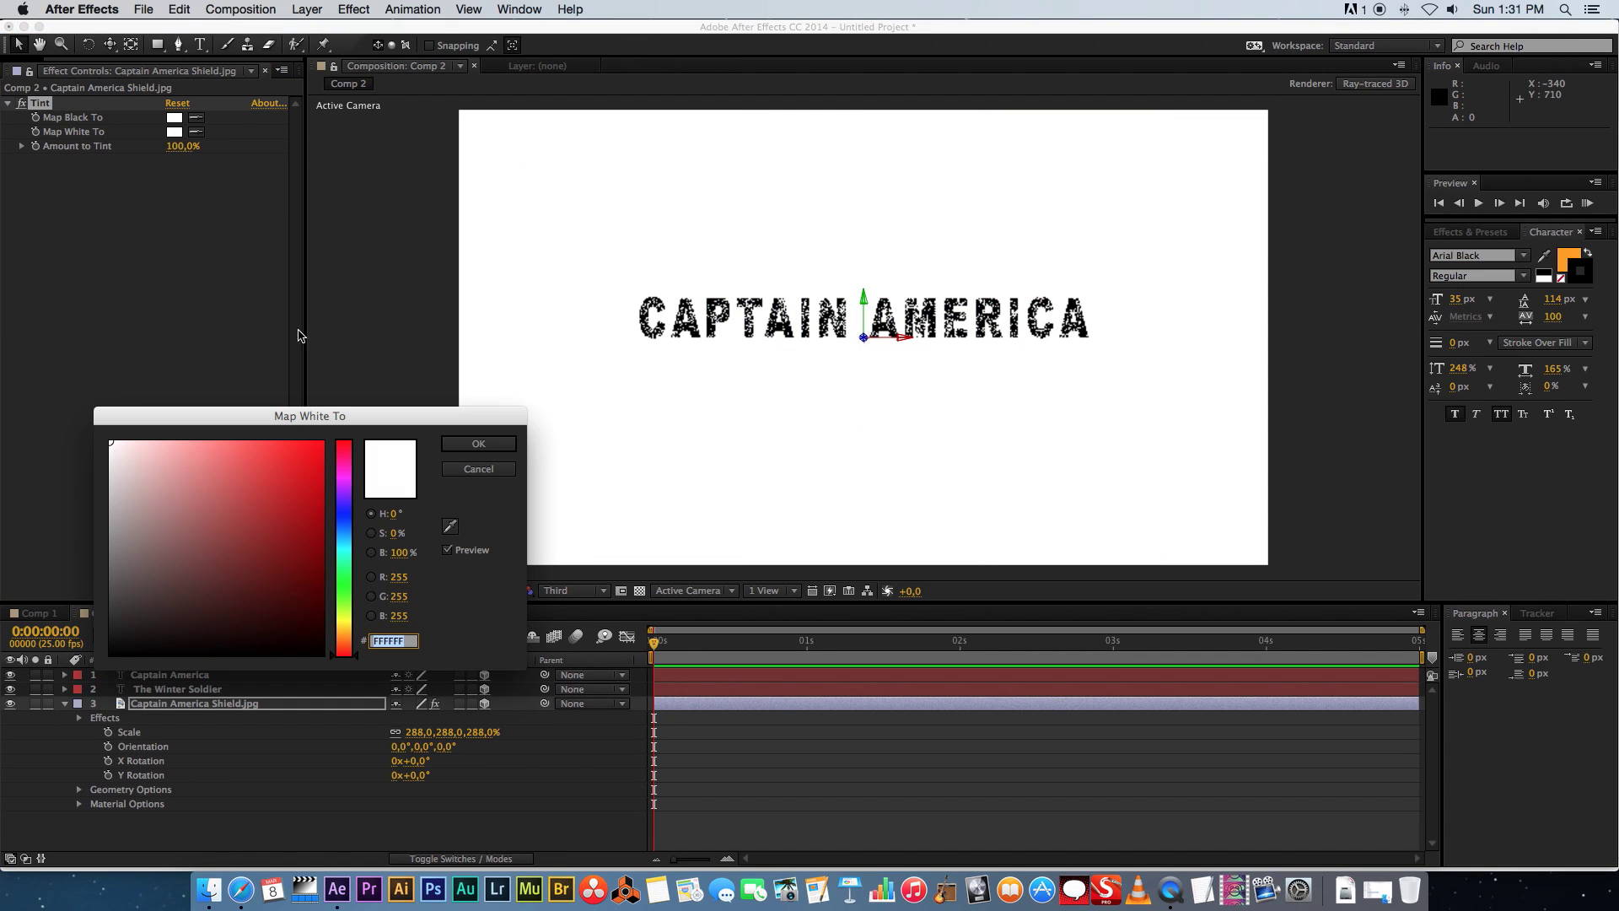
{"action": "left_click_drag", "start_coordinate": [309, 593], "coordinate": [353, 701]}
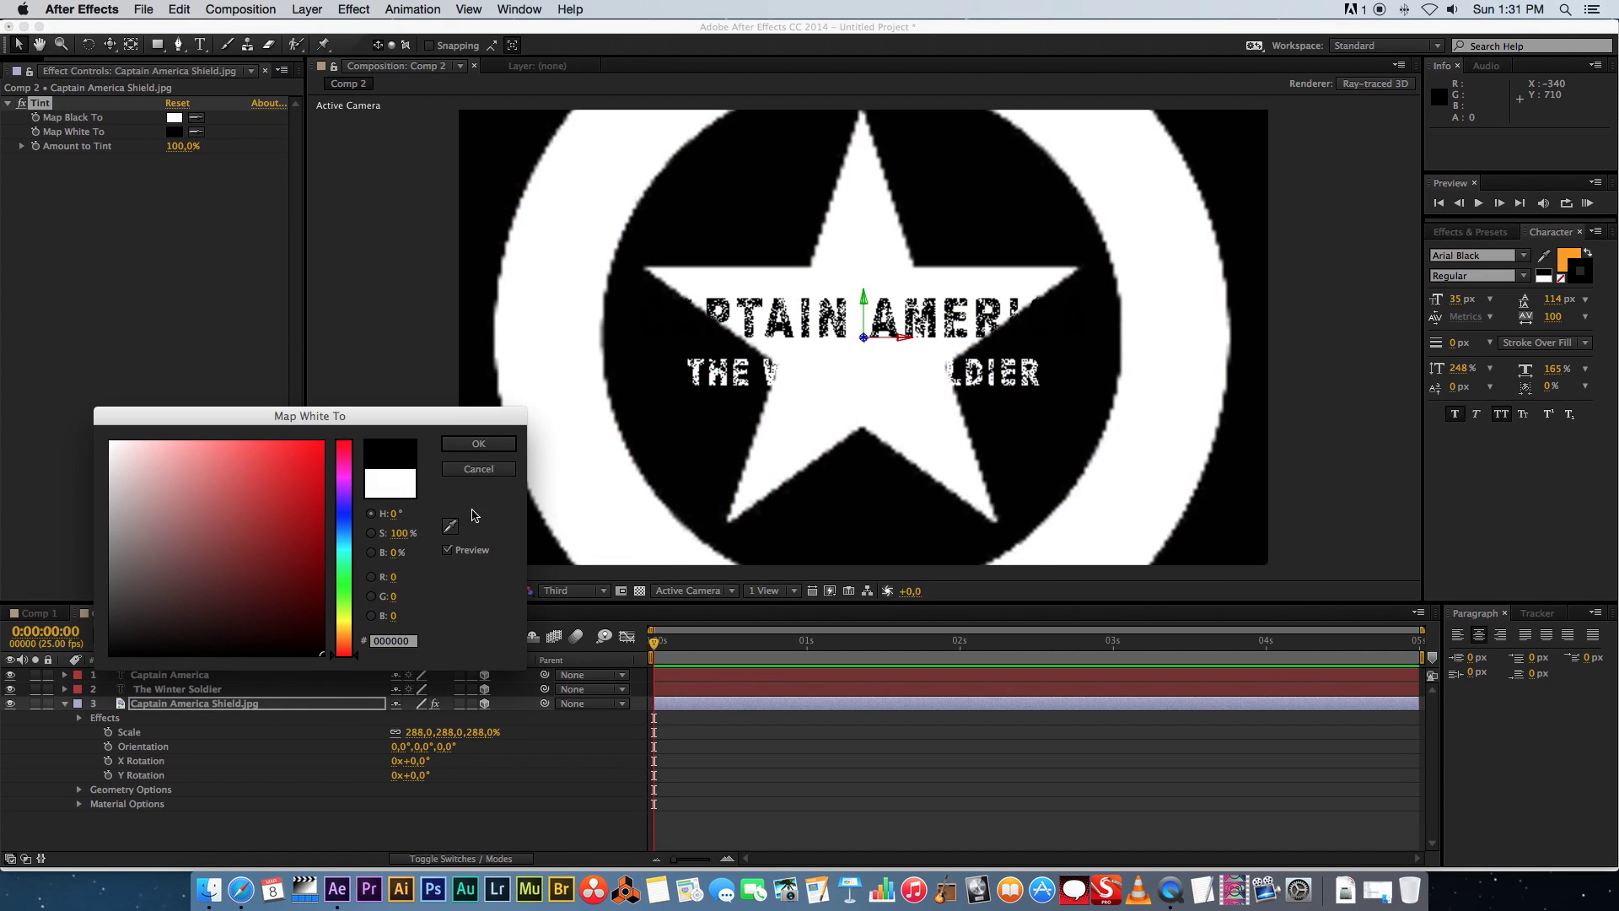
{"action": "left_click", "coordinate": [478, 445]}
{"action": "left_click", "coordinate": [64, 704]}
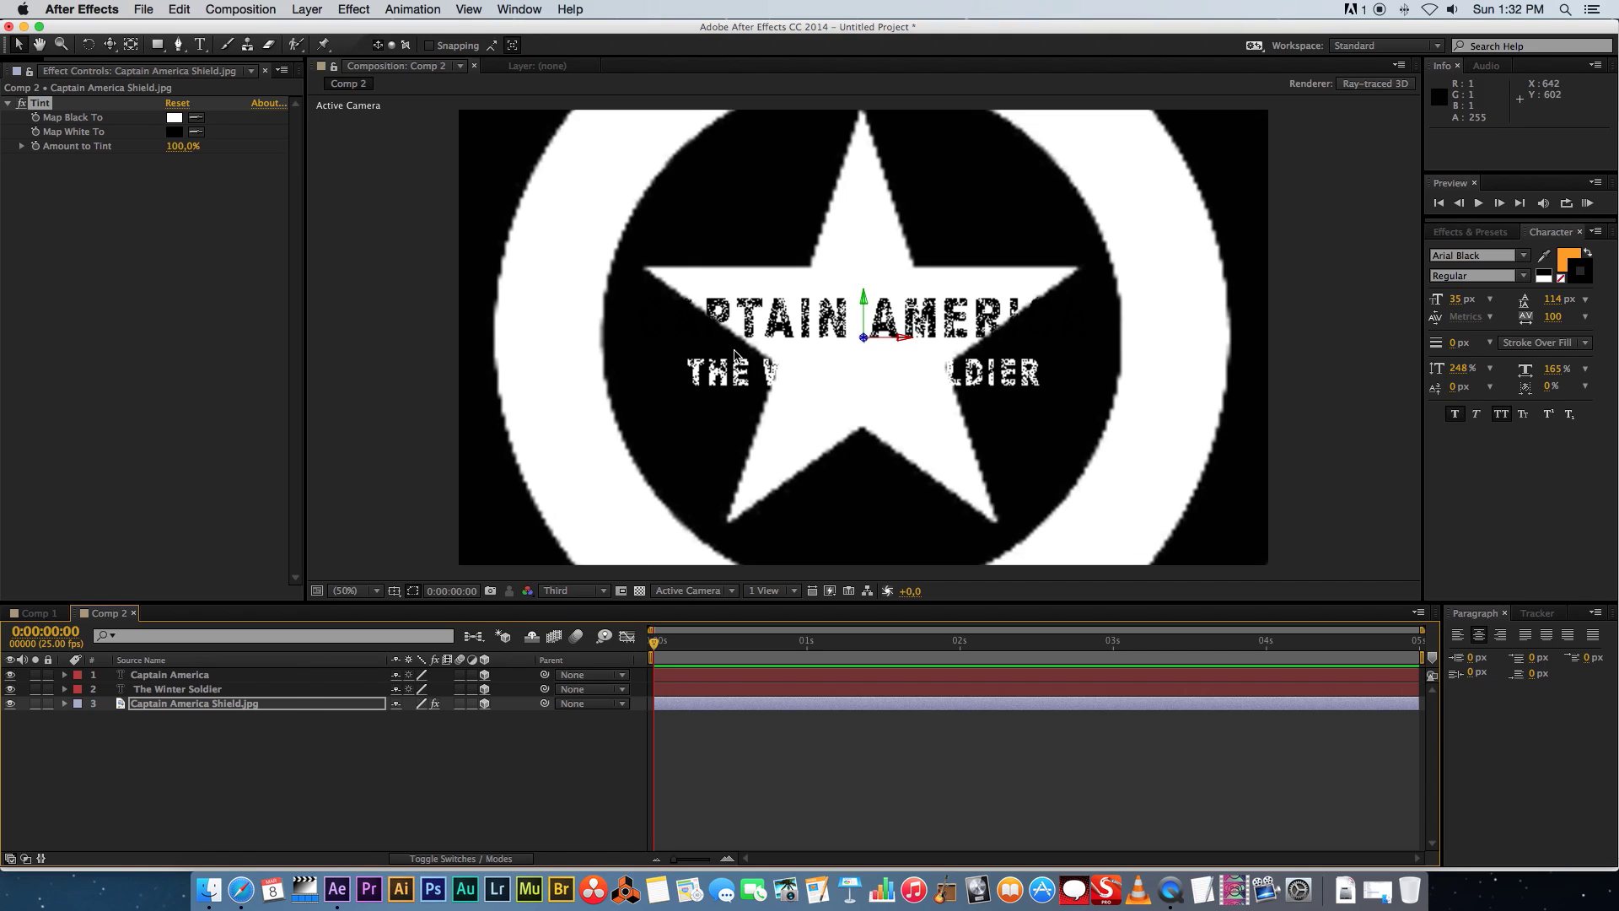
Push the shield layer back along the Z axis so that it sits behind the title text
{"action": "key", "text": "p"}
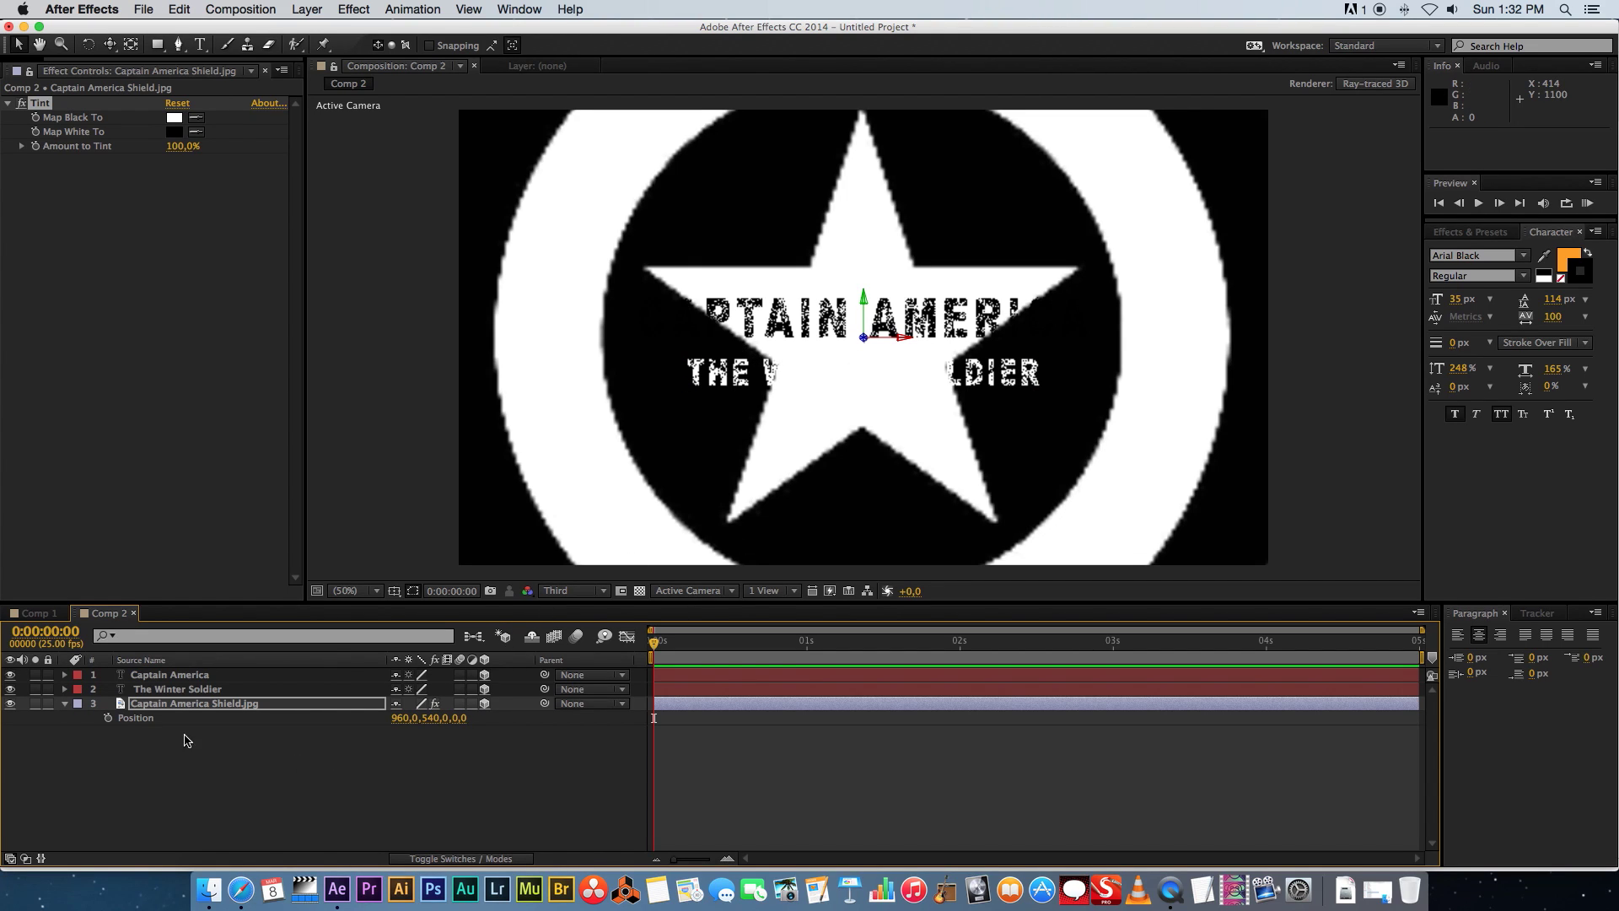
{"action": "left_click_drag", "start_coordinate": [462, 718], "coordinate": [1124, 696]}
{"action": "left_click_drag", "start_coordinate": [460, 724], "coordinate": [904, 712]}
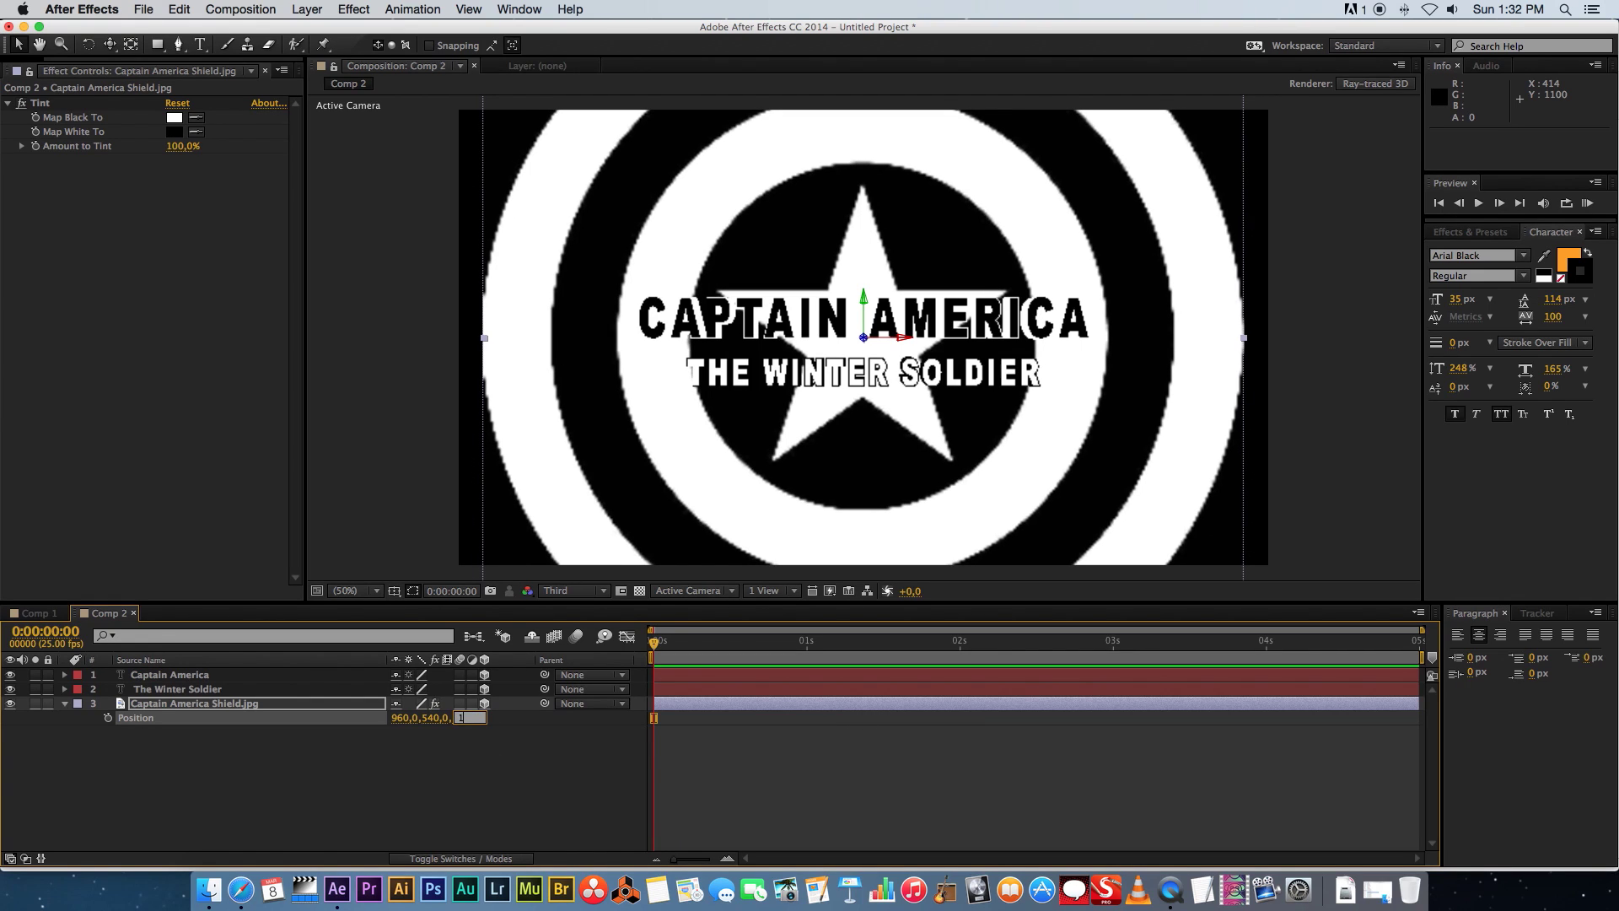
{"action": "key", "text": "Return"}
{"action": "key", "text": "p"}
Enlarge the shield layer's scale to about 456% so that it fills the frame behind the text
{"action": "key", "text": "s"}
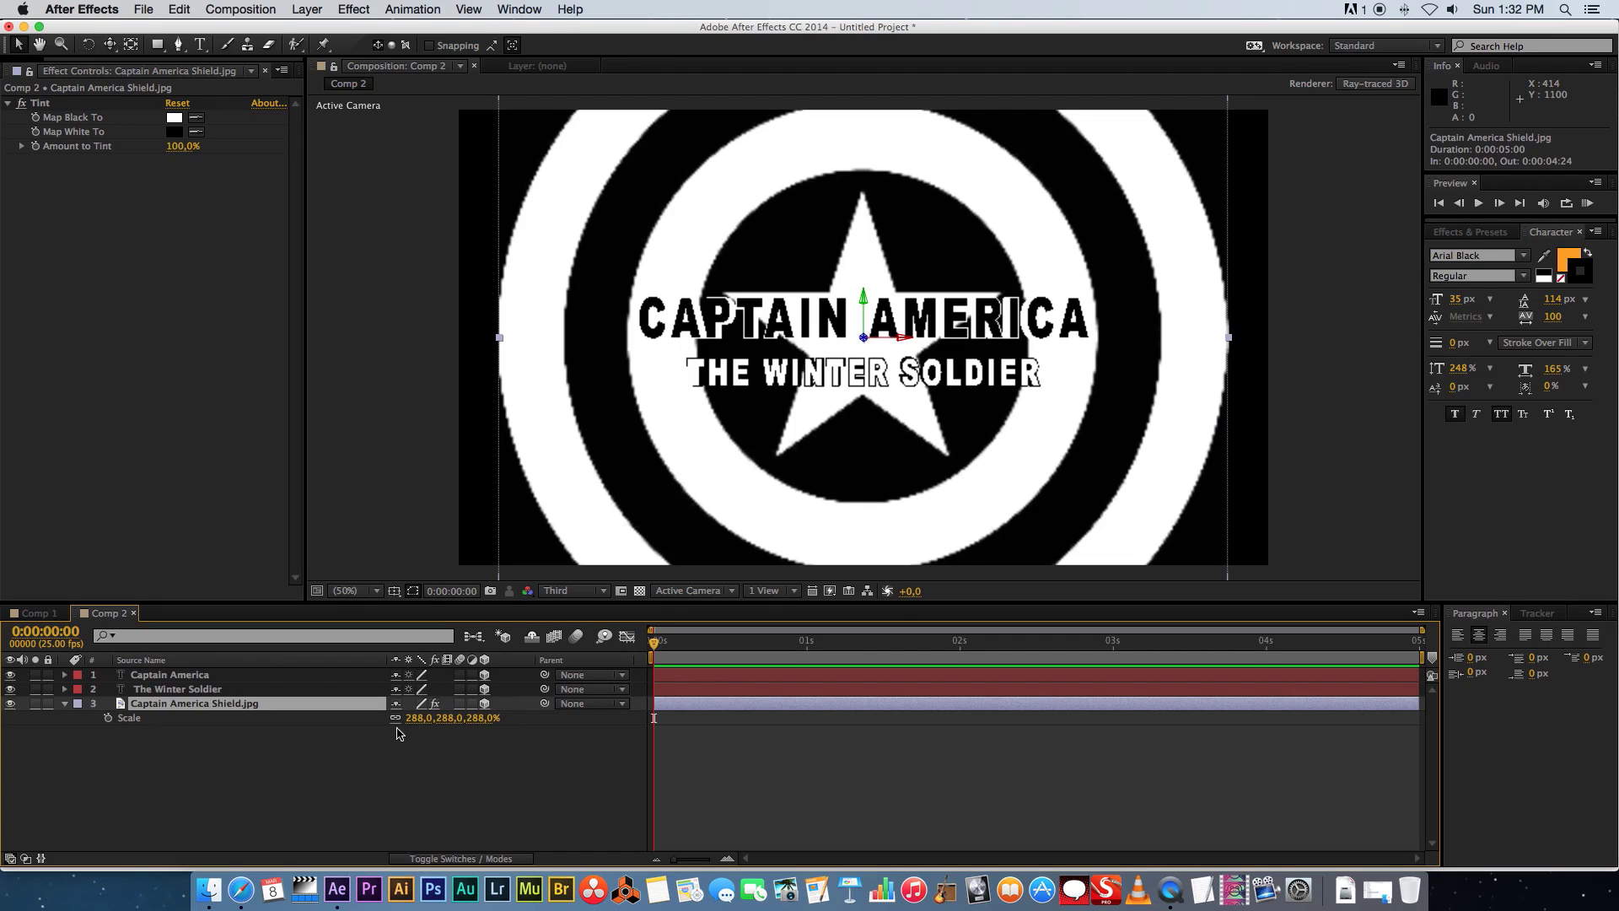
{"action": "left_click_drag", "start_coordinate": [414, 717], "coordinate": [524, 704]}
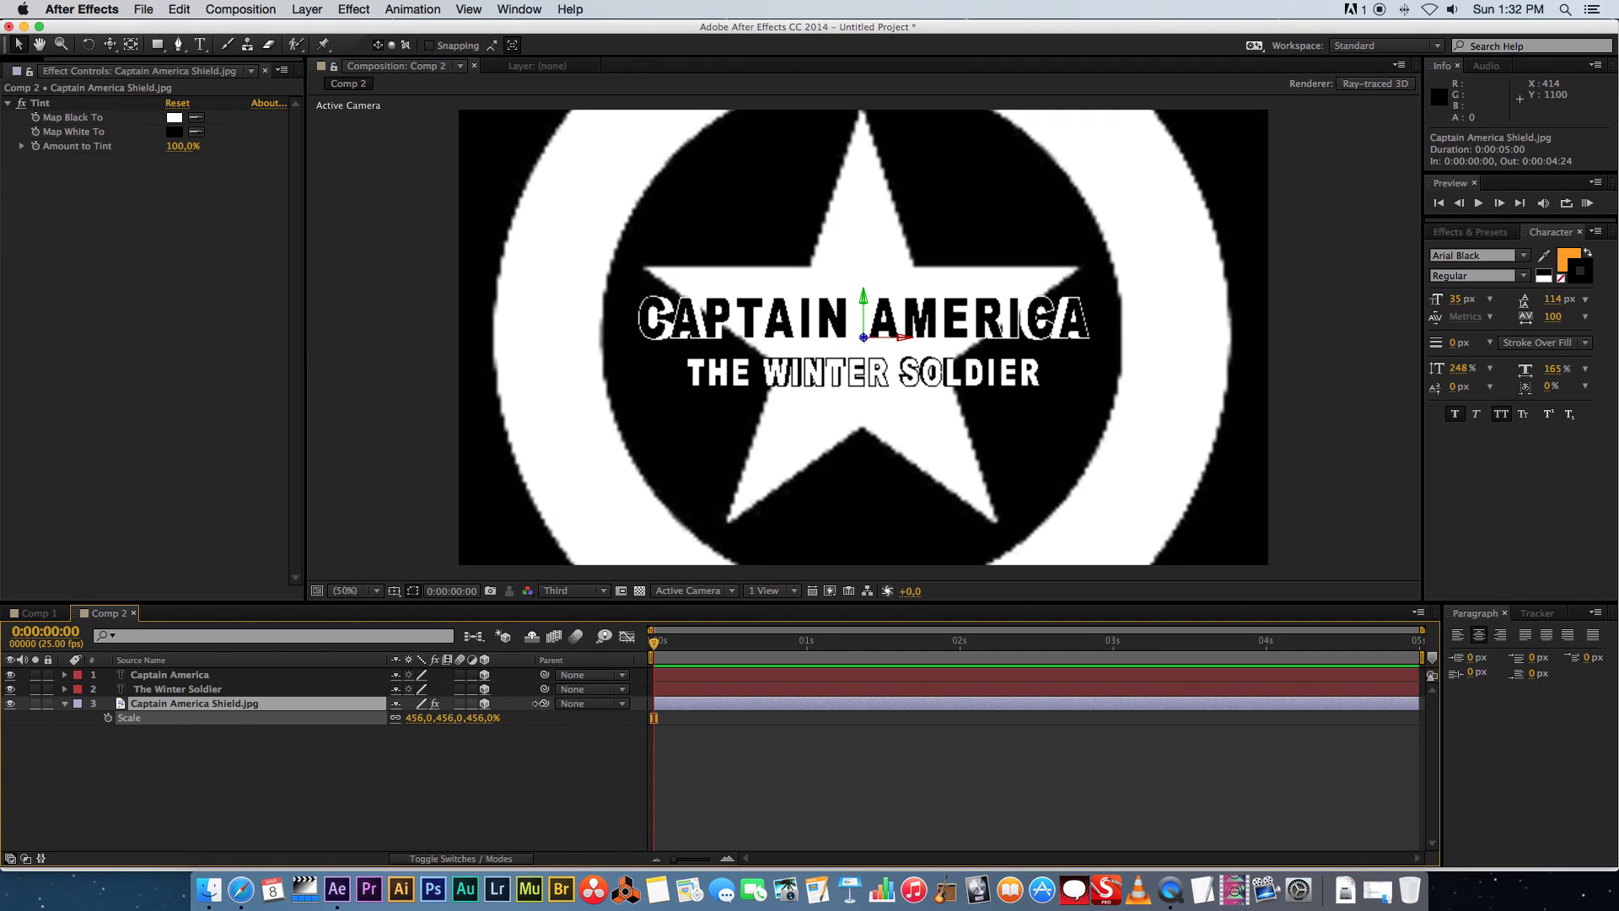
{"action": "left_click", "coordinate": [229, 797]}
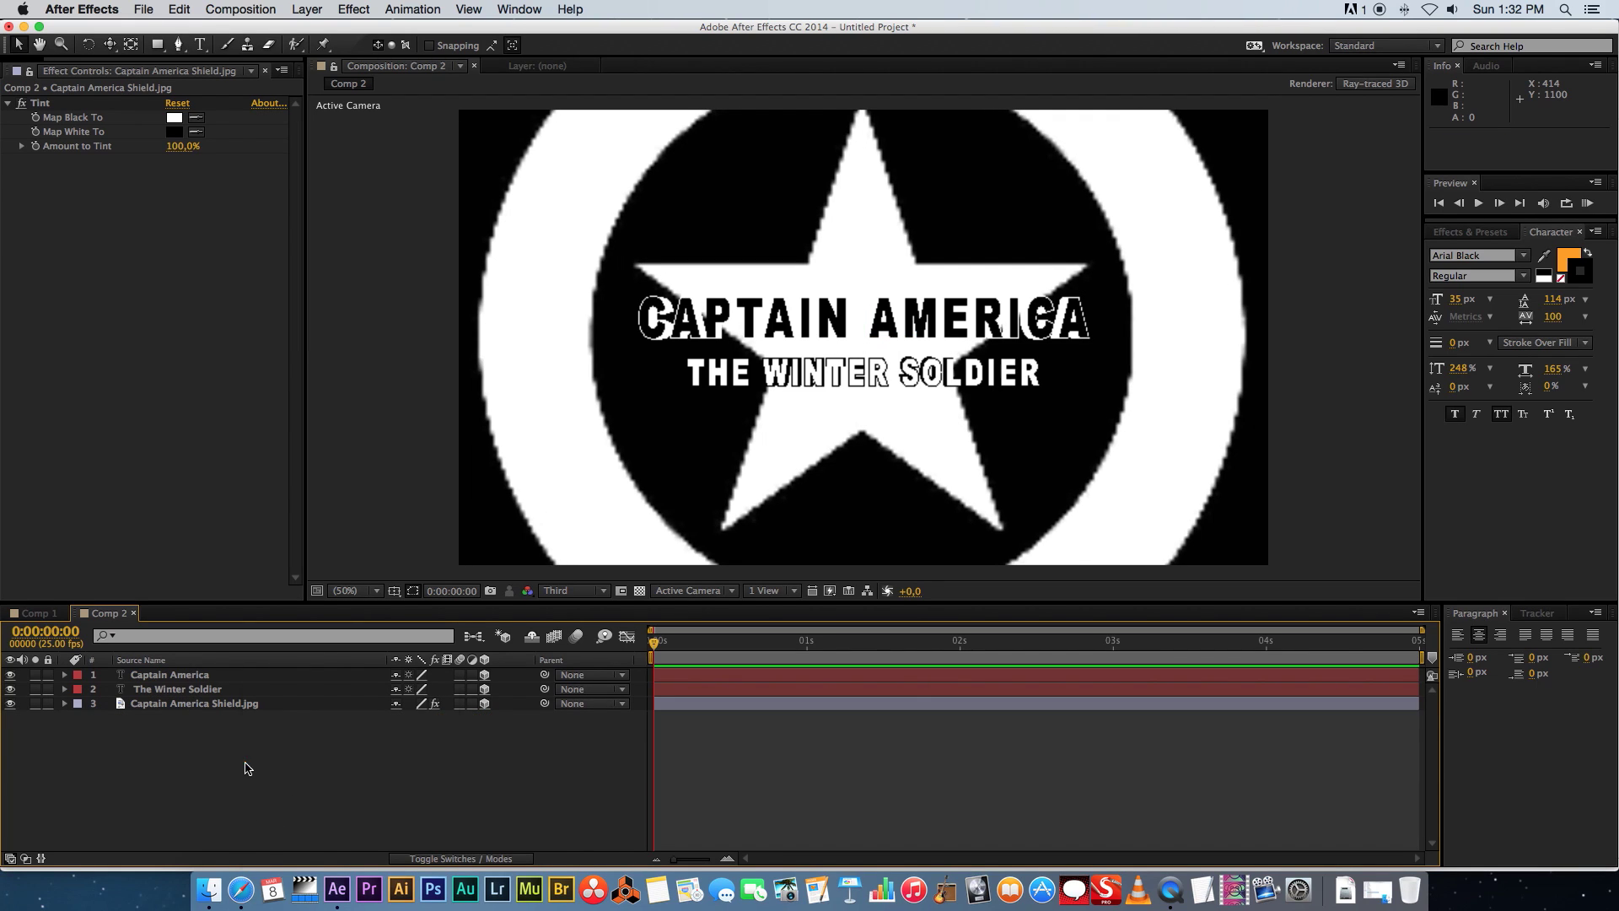
Add a two-node camera with the 50mm preset to the composition
{"action": "right_click", "coordinate": [245, 767]}
{"action": "mouse_move", "coordinate": [278, 691]}
{"action": "left_click", "coordinate": [485, 772]}
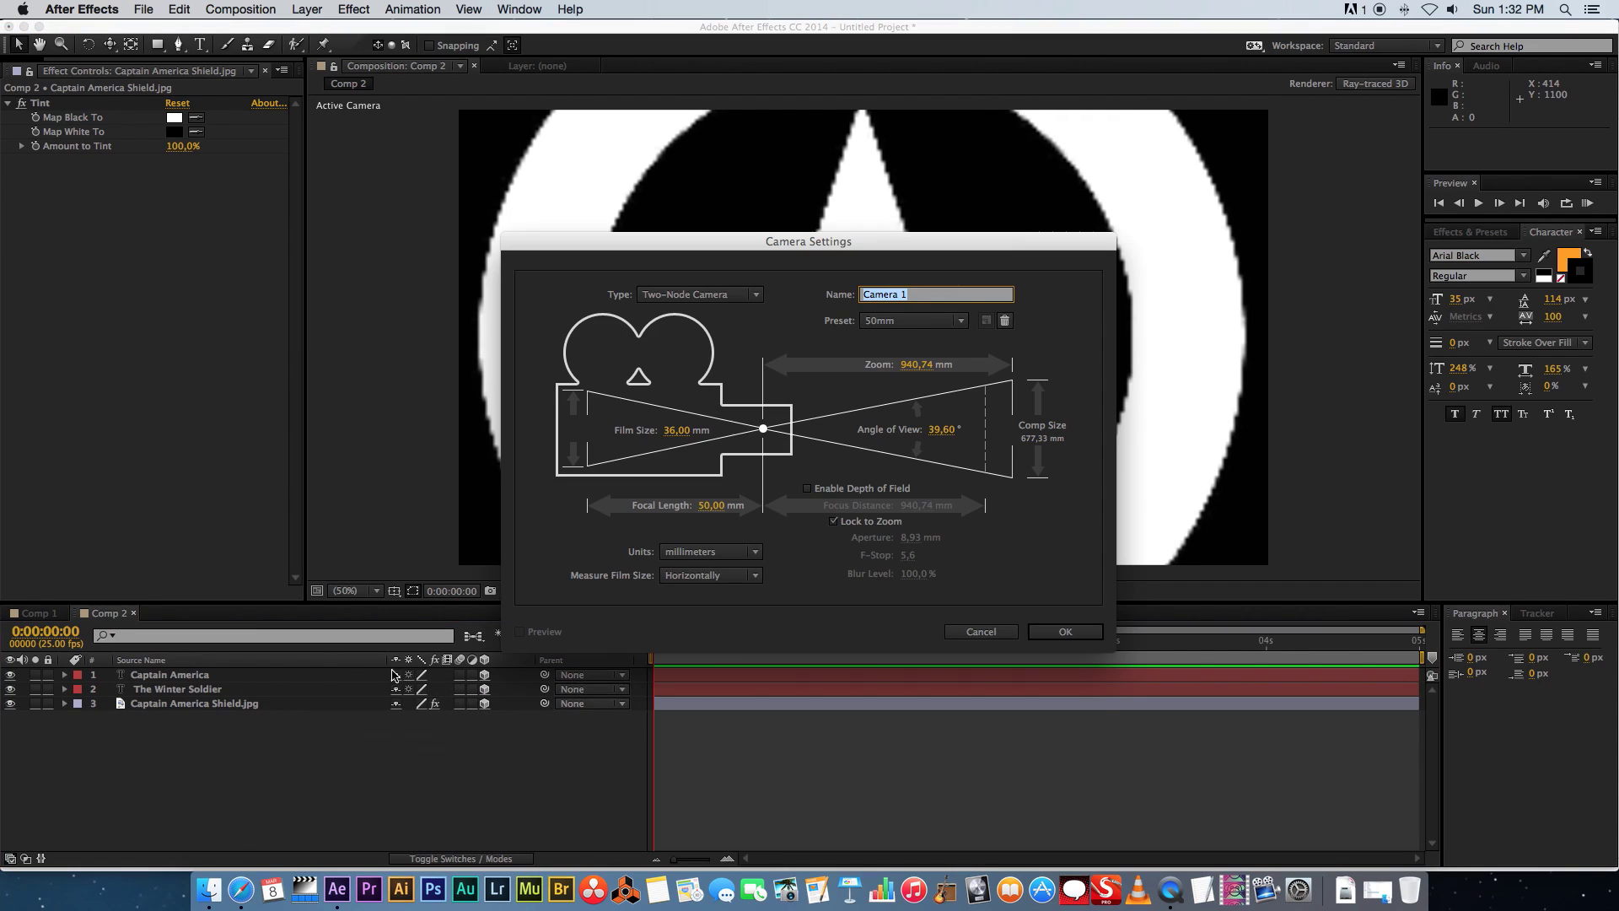
{"action": "left_click", "coordinate": [1056, 631]}
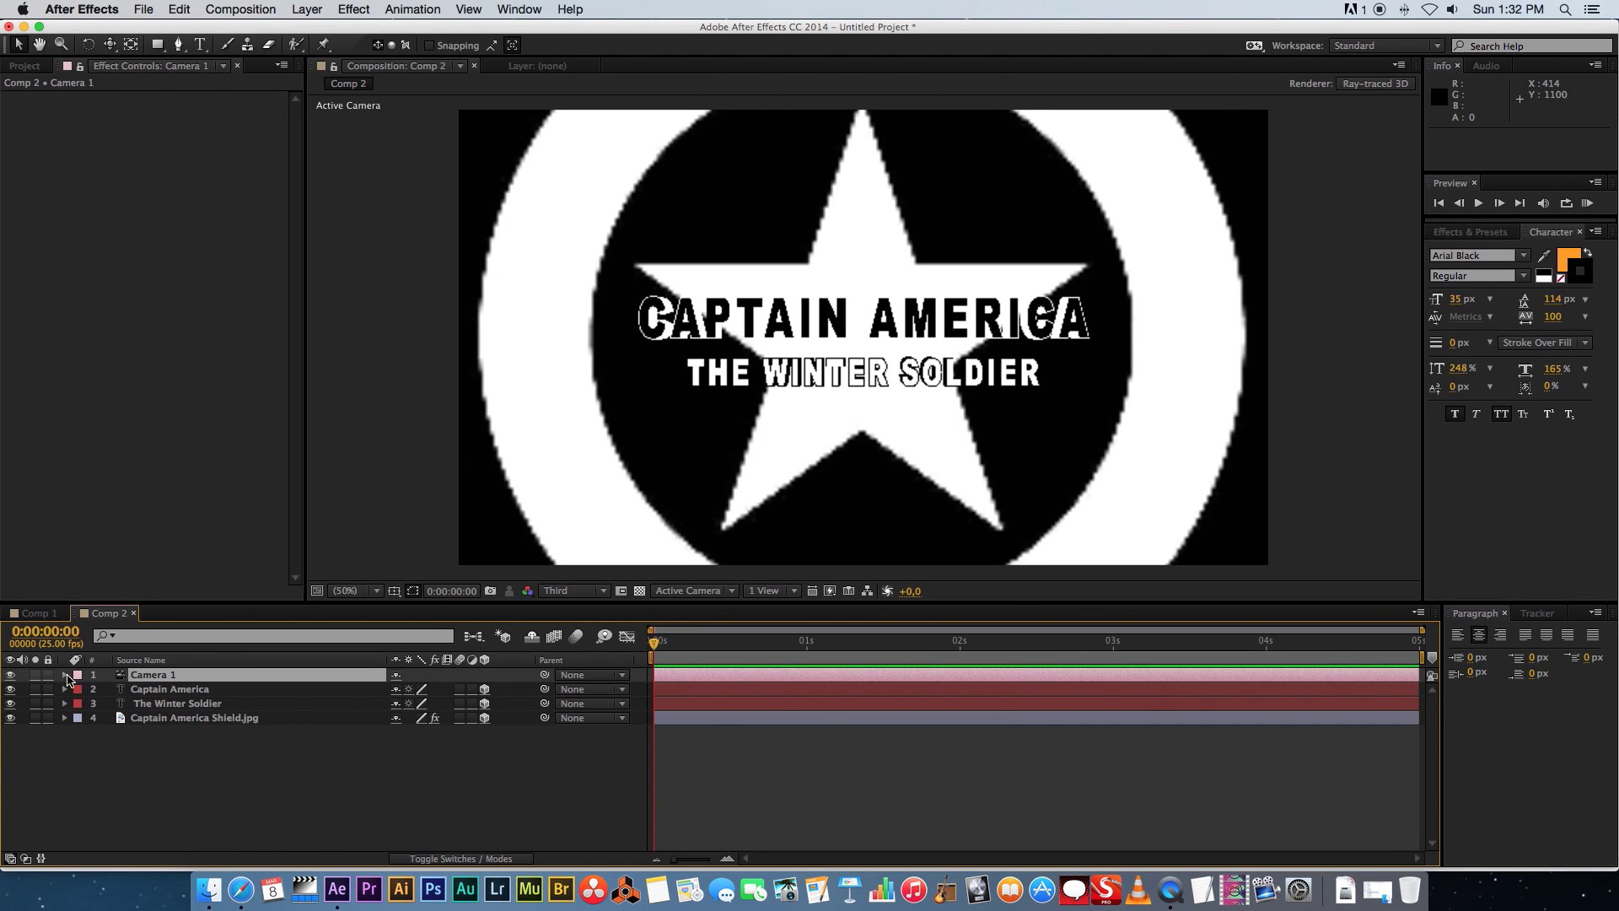
Pull the camera back to a Z position of -2850.7 in its transform properties
{"action": "left_click", "coordinate": [66, 676]}
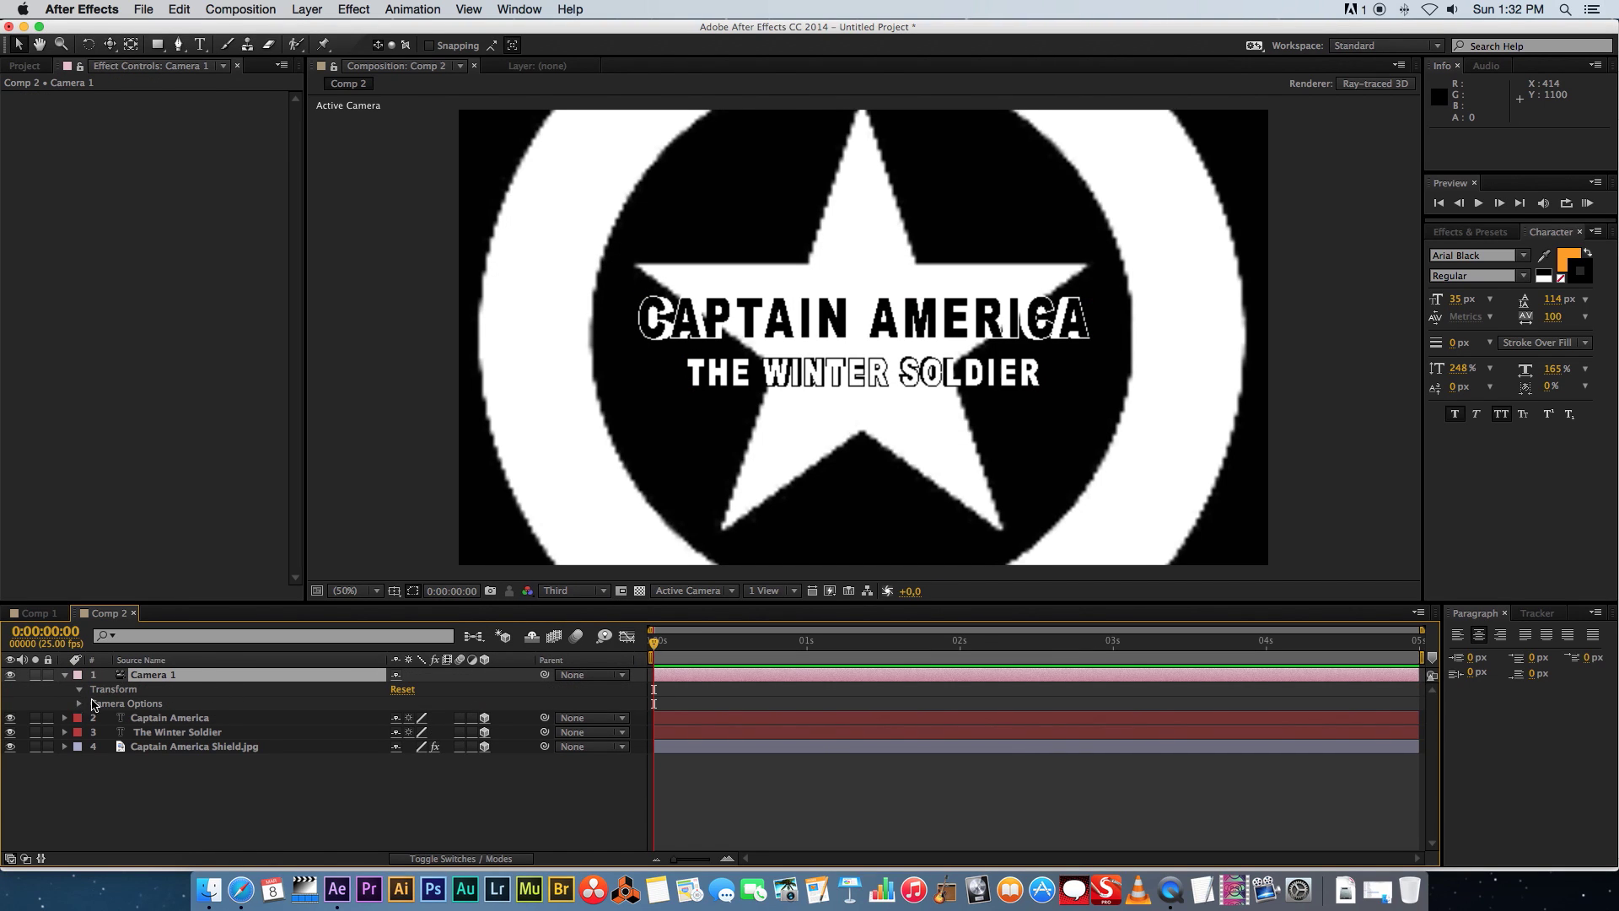
{"action": "left_click", "coordinate": [79, 689]}
{"action": "left_click_drag", "start_coordinate": [479, 719], "coordinate": [366, 713]}
{"action": "left_click_drag", "start_coordinate": [467, 720], "coordinate": [151, 732]}
{"action": "left_click_drag", "start_coordinate": [459, 720], "coordinate": [360, 737]}
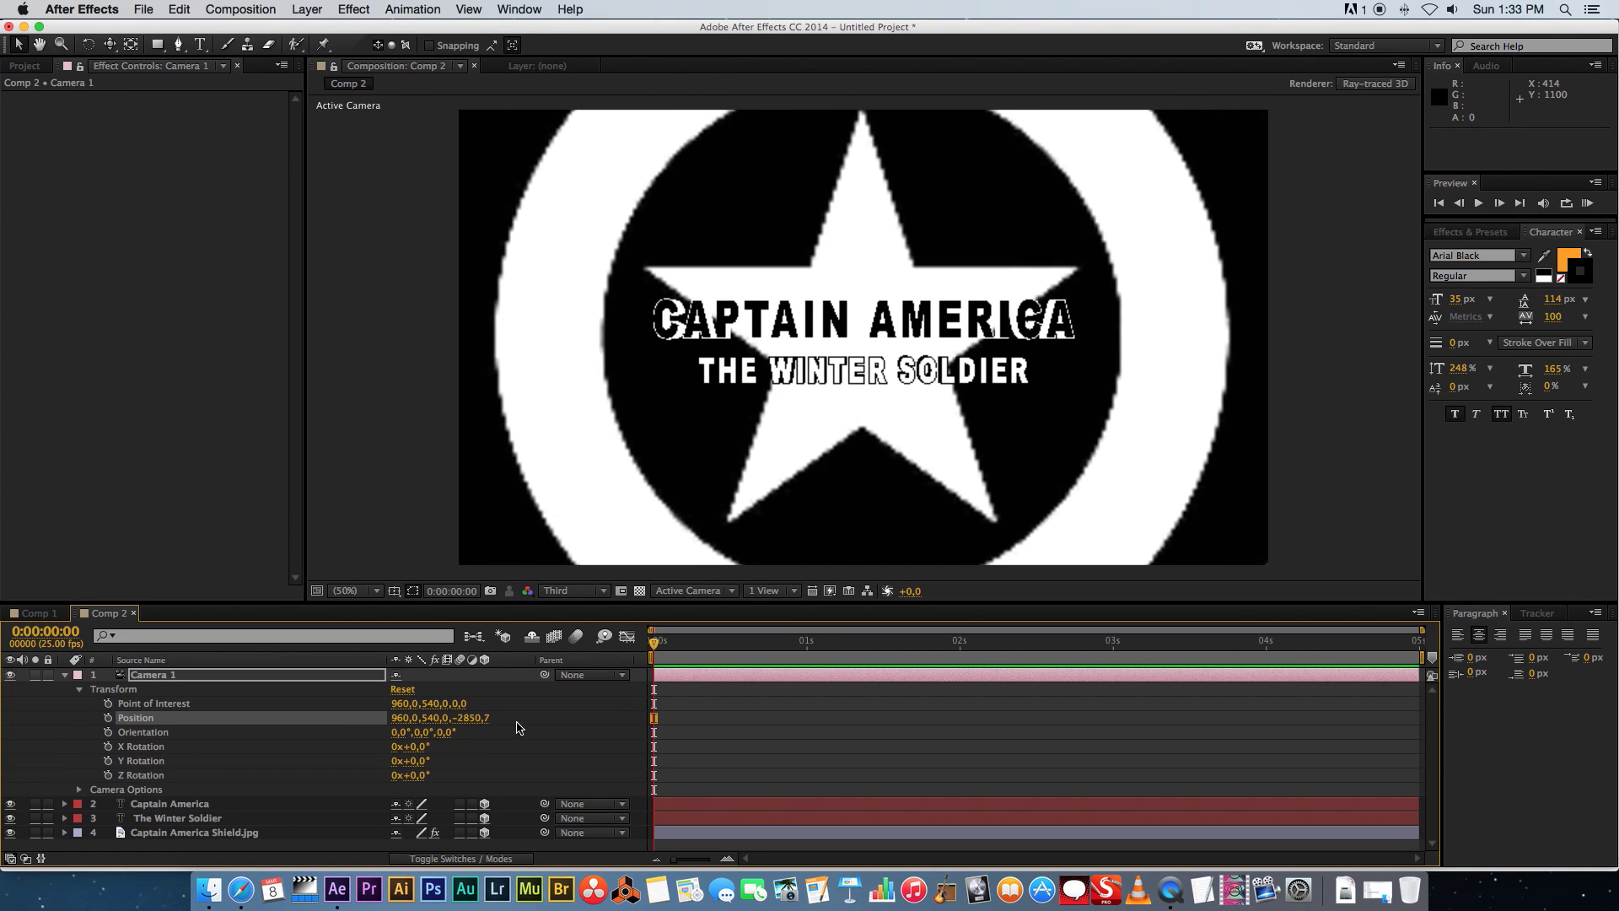
Set keyframes for the camera's Position and Point of Interest at 3 seconds
{"action": "left_click_drag", "start_coordinate": [706, 639], "coordinate": [1114, 643]}
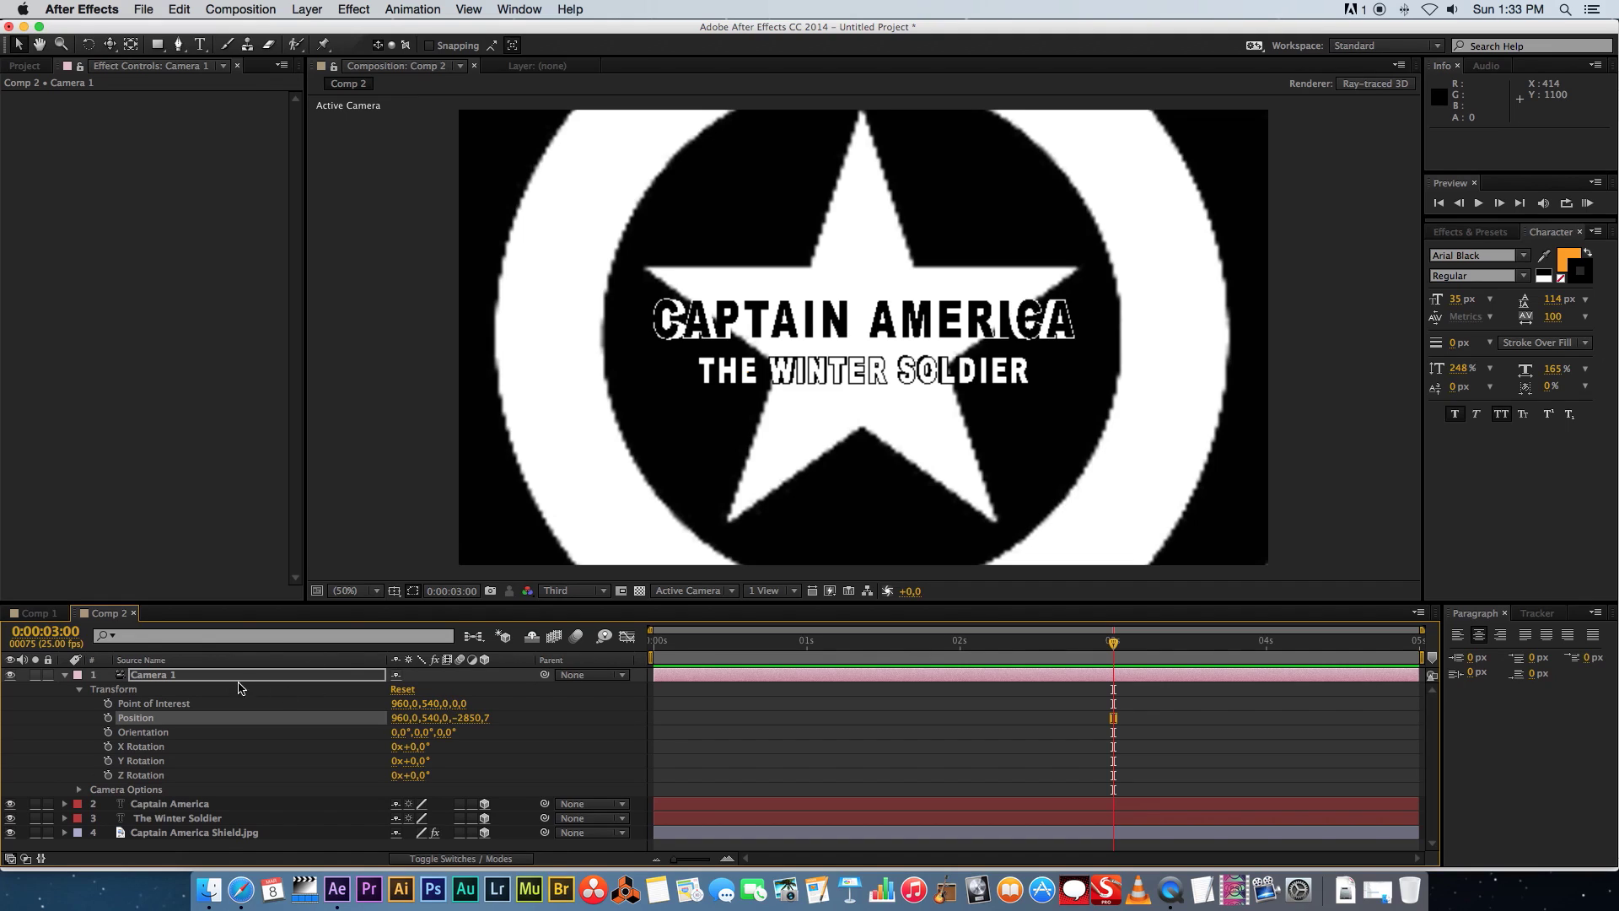
{"action": "left_click", "coordinate": [107, 718]}
{"action": "left_click", "coordinate": [108, 703]}
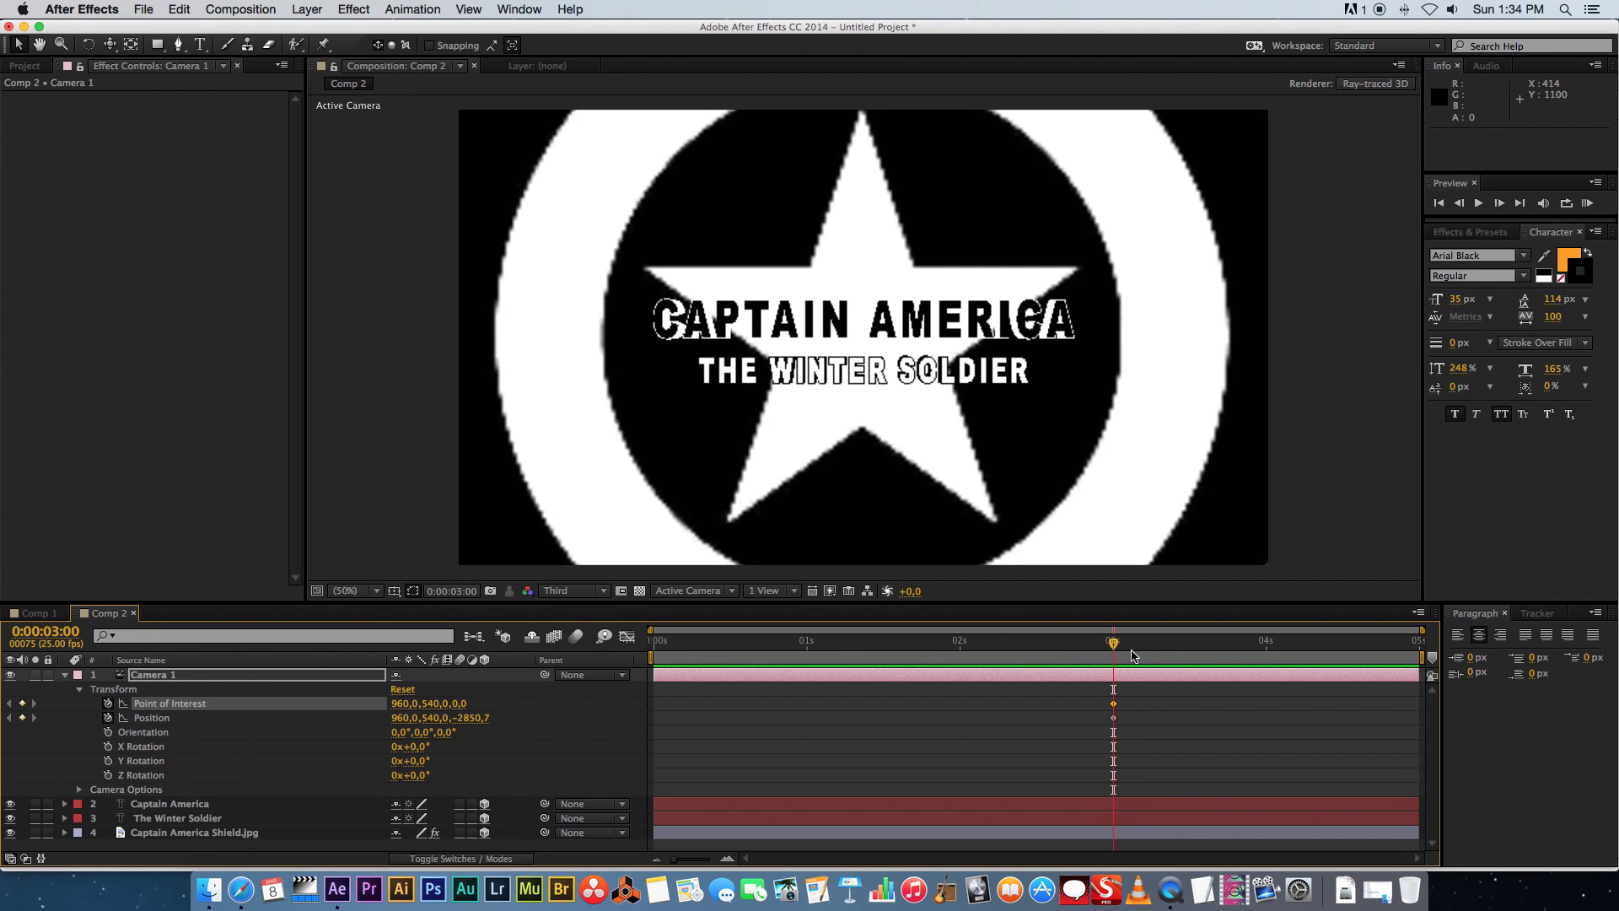
Keyframe the camera's Z position at -367.7 at the start of the composition, moving it close to the text
{"action": "left_click_drag", "start_coordinate": [1114, 646], "coordinate": [636, 657]}
{"action": "left_click_drag", "start_coordinate": [472, 717], "coordinate": [946, 686]}
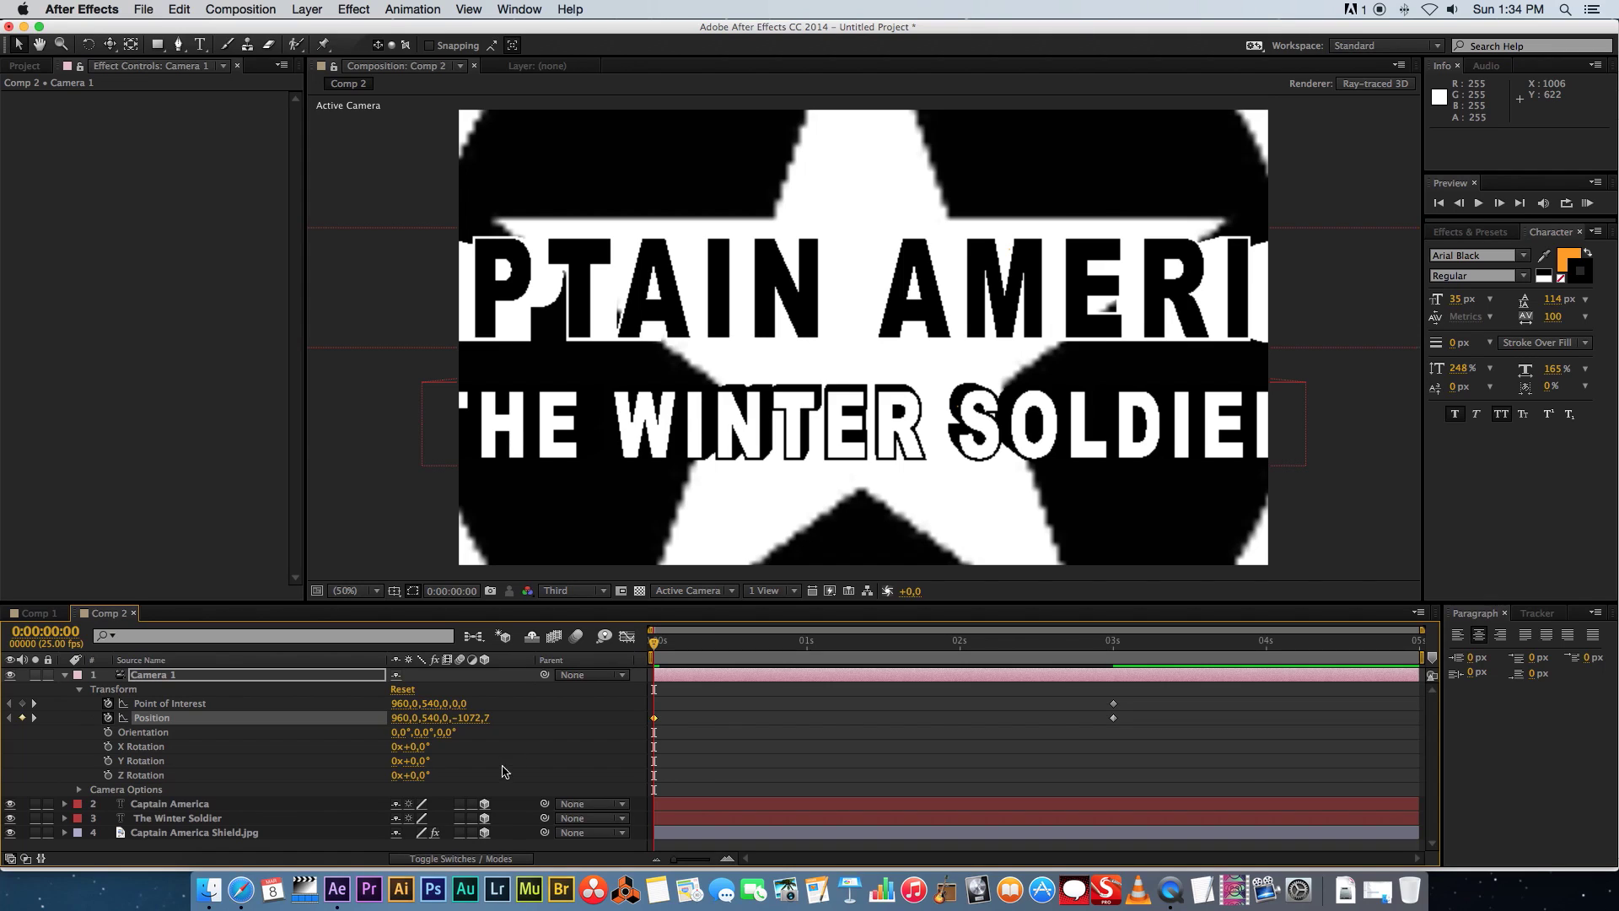
{"action": "left_click_drag", "start_coordinate": [457, 717], "coordinate": [827, 707]}
{"action": "mouse_move", "coordinate": [463, 717]}
{"action": "left_mouse_down"}
{"action": "mouse_move", "coordinate": [674, 717]}
{"action": "mouse_move", "coordinate": [473, 734]}
{"action": "left_mouse_up"}
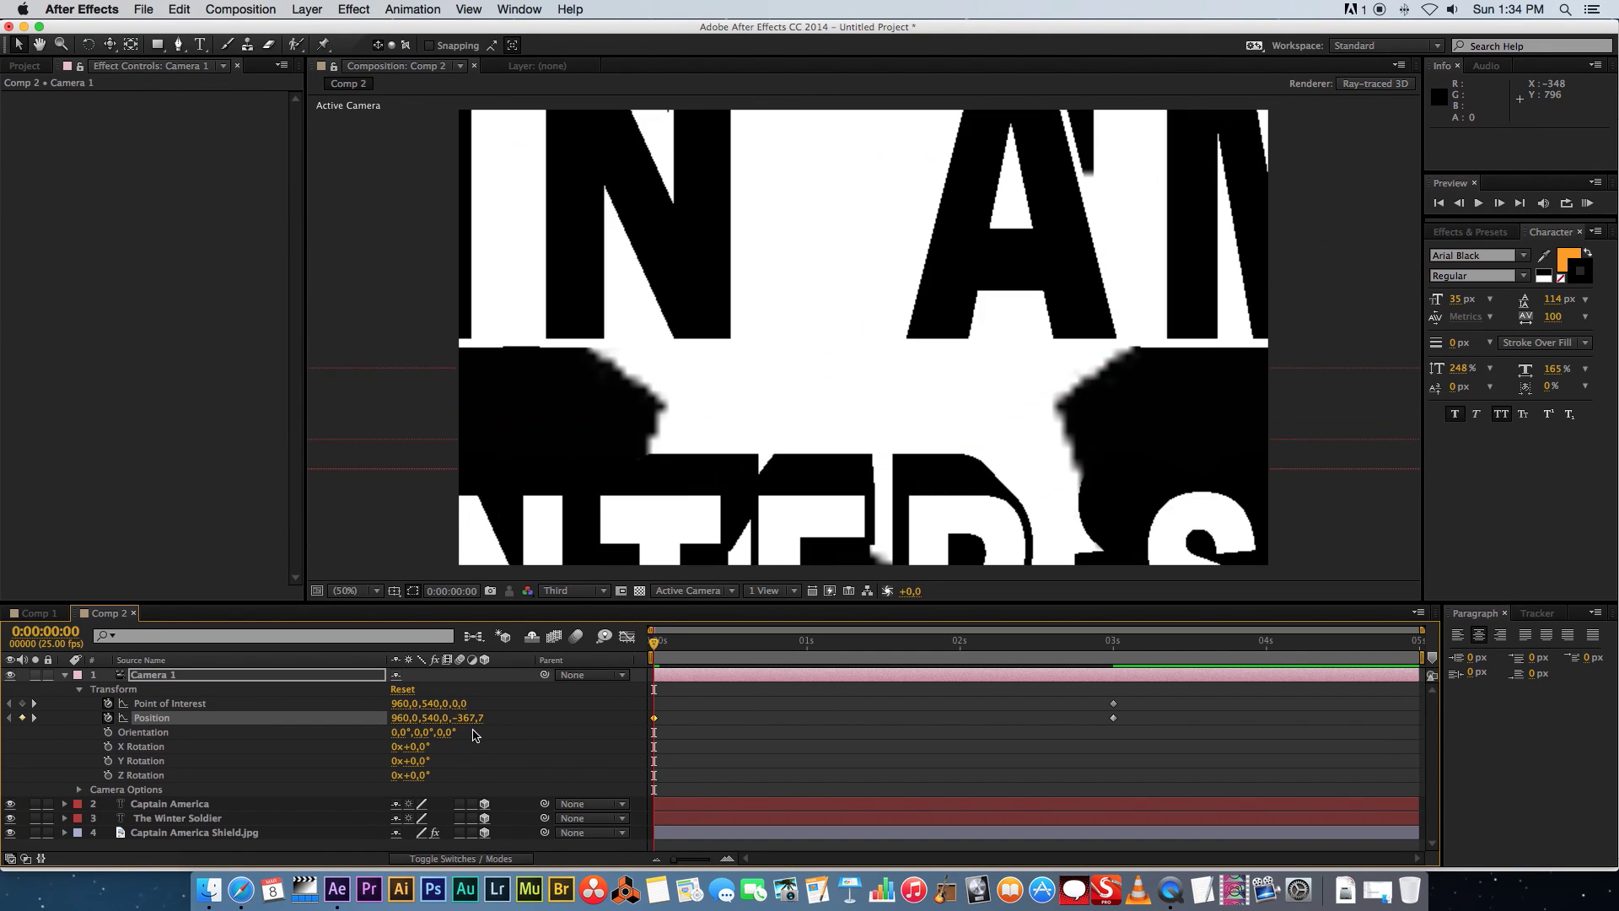
Track the camera into the first A of AMERICA at the start frame, at position 1008, 511.5, -34.7, and collapse its properties
{"action": "left_click", "coordinate": [110, 49]}
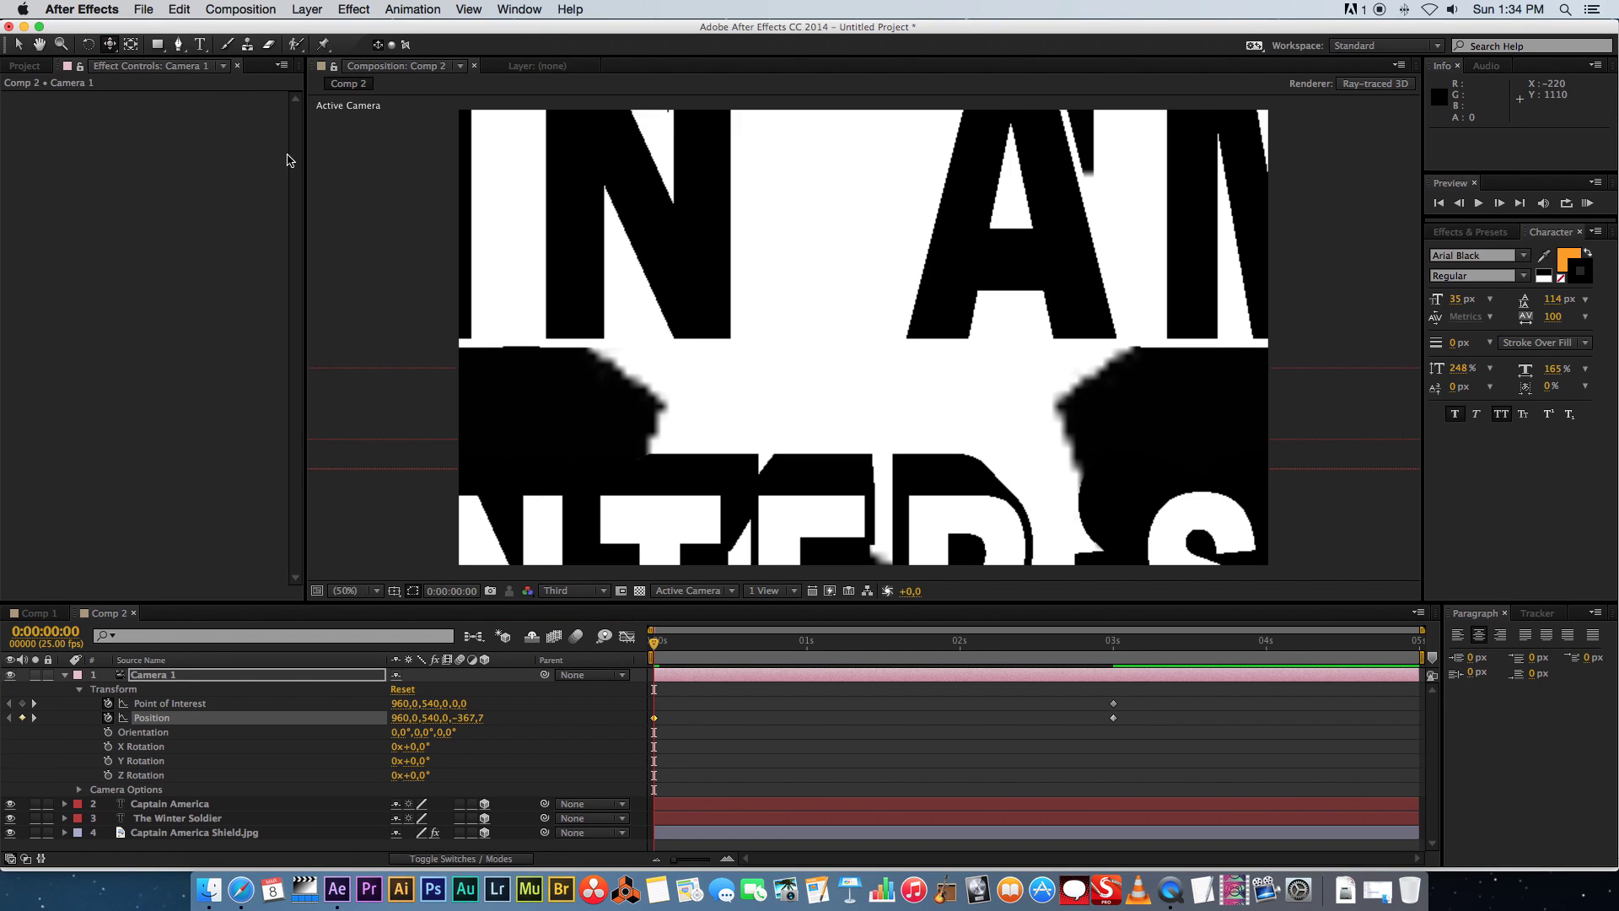
{"action": "left_click_drag", "start_coordinate": [958, 300], "coordinate": [885, 452]}
{"action": "left_click_drag", "start_coordinate": [475, 718], "coordinate": [588, 705]}
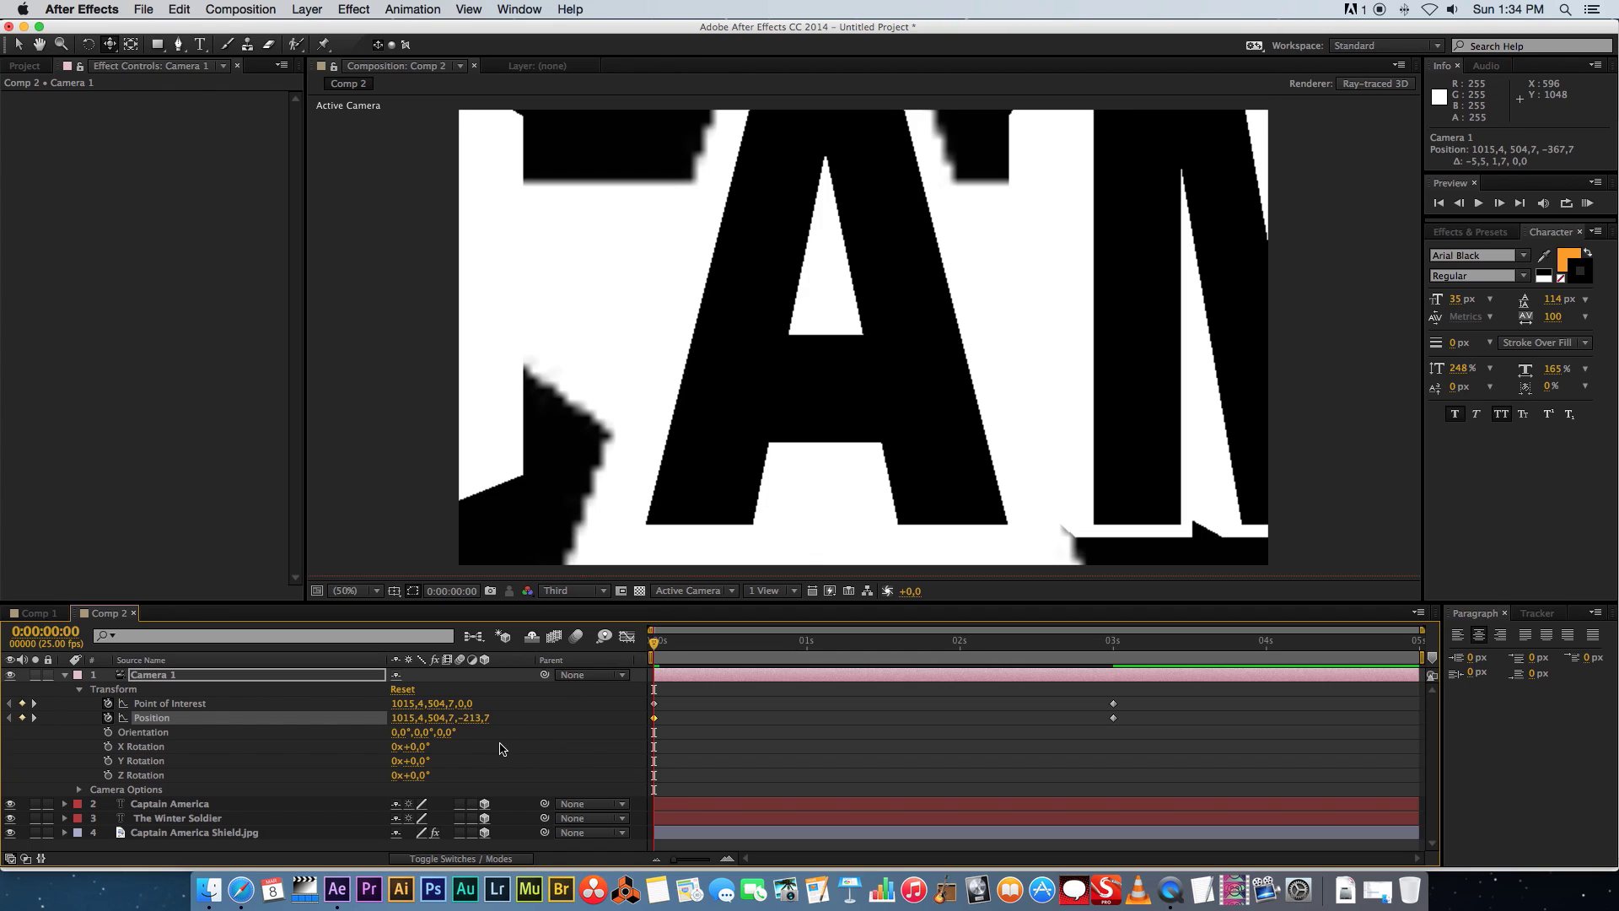
{"action": "left_click_drag", "start_coordinate": [466, 719], "coordinate": [549, 690]}
{"action": "left_click_drag", "start_coordinate": [660, 458], "coordinate": [884, 315]}
{"action": "left_click_drag", "start_coordinate": [833, 387], "coordinate": [871, 339]}
{"action": "key", "text": "u"}
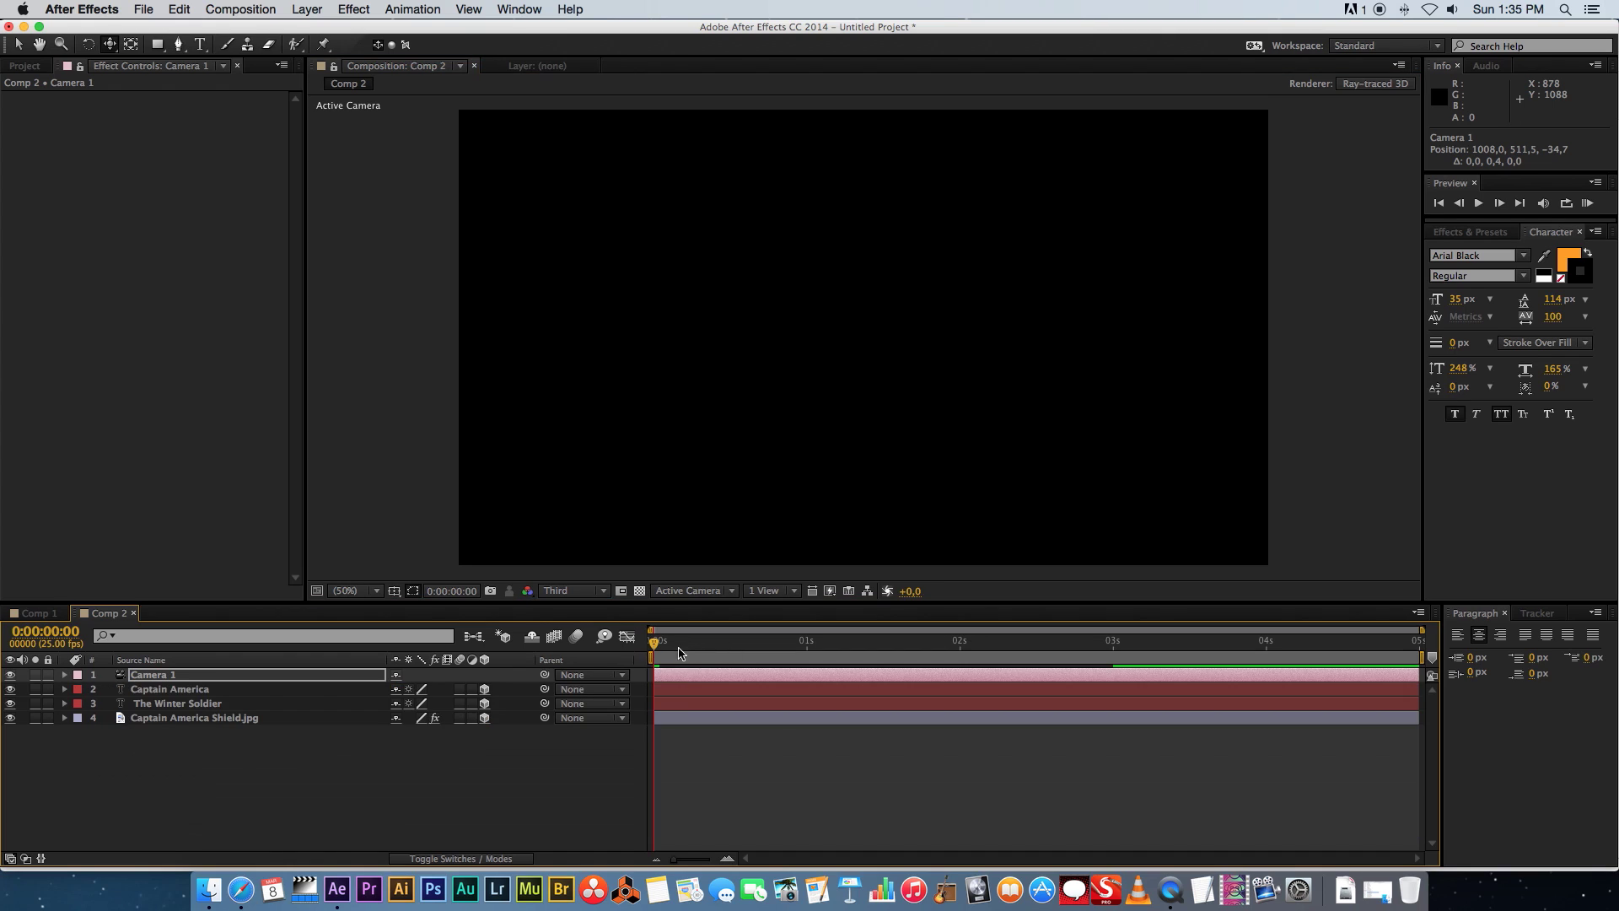
Preview the camera pull-back animation from about 1.5 seconds onward
{"action": "left_click_drag", "start_coordinate": [667, 645], "coordinate": [875, 645]}
{"action": "key", "text": "space"}
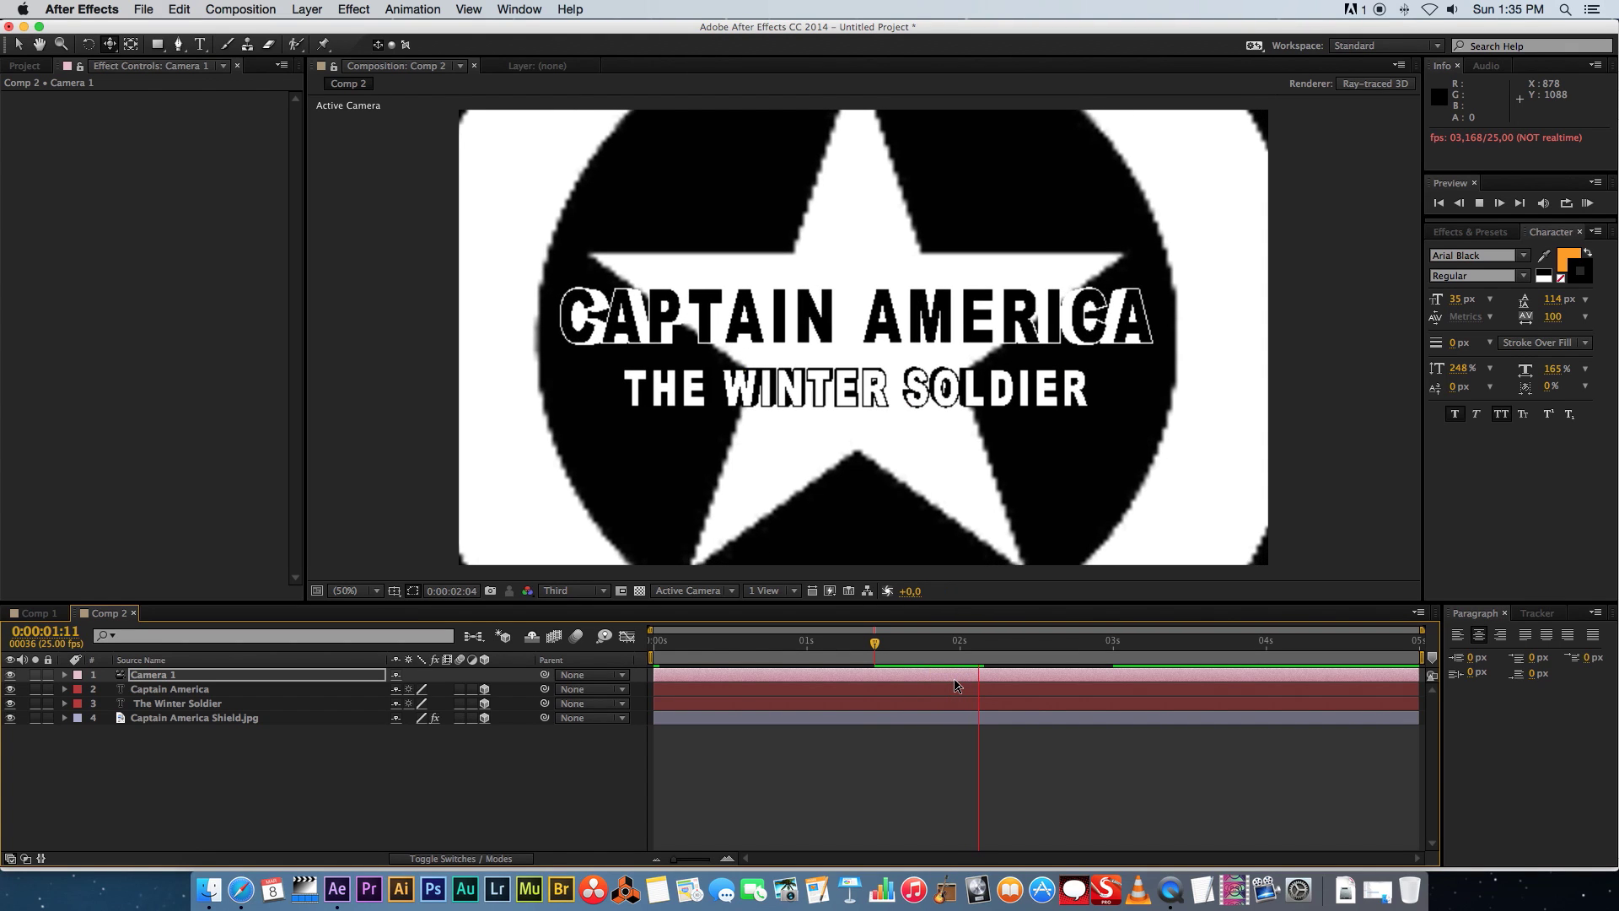
{"action": "key", "text": "space"}
{"action": "left_click", "coordinate": [883, 447]}
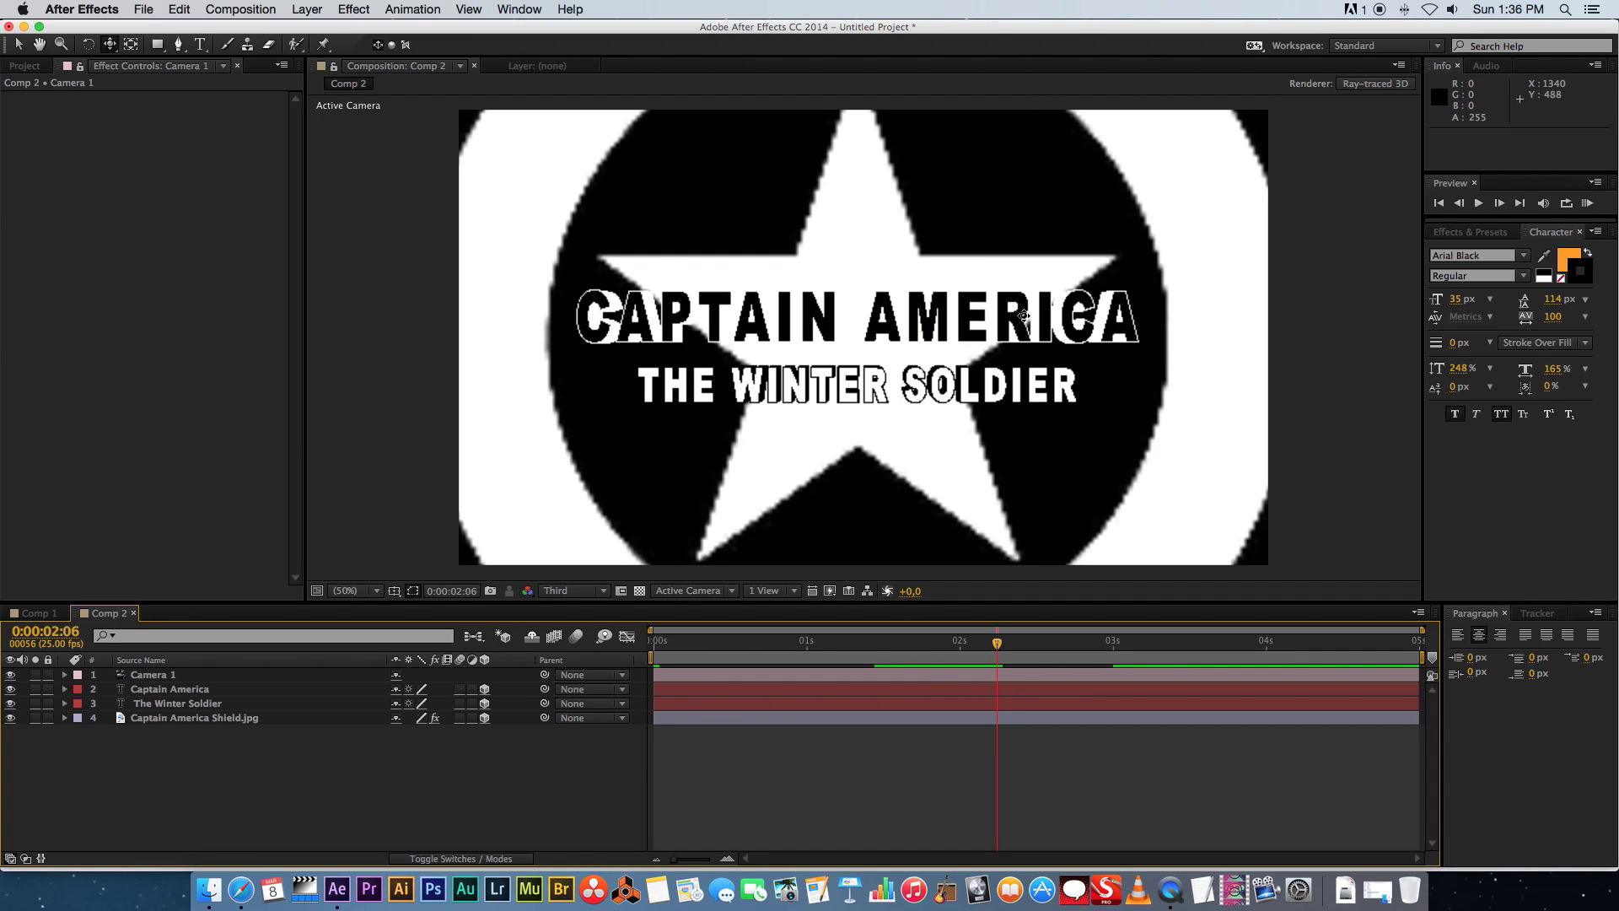
{"action": "right_click", "coordinate": [238, 783]}
{"action": "left_click", "coordinate": [319, 732]}
{"action": "right_click", "coordinate": [283, 786]}
{"action": "left_click", "coordinate": [294, 780]}
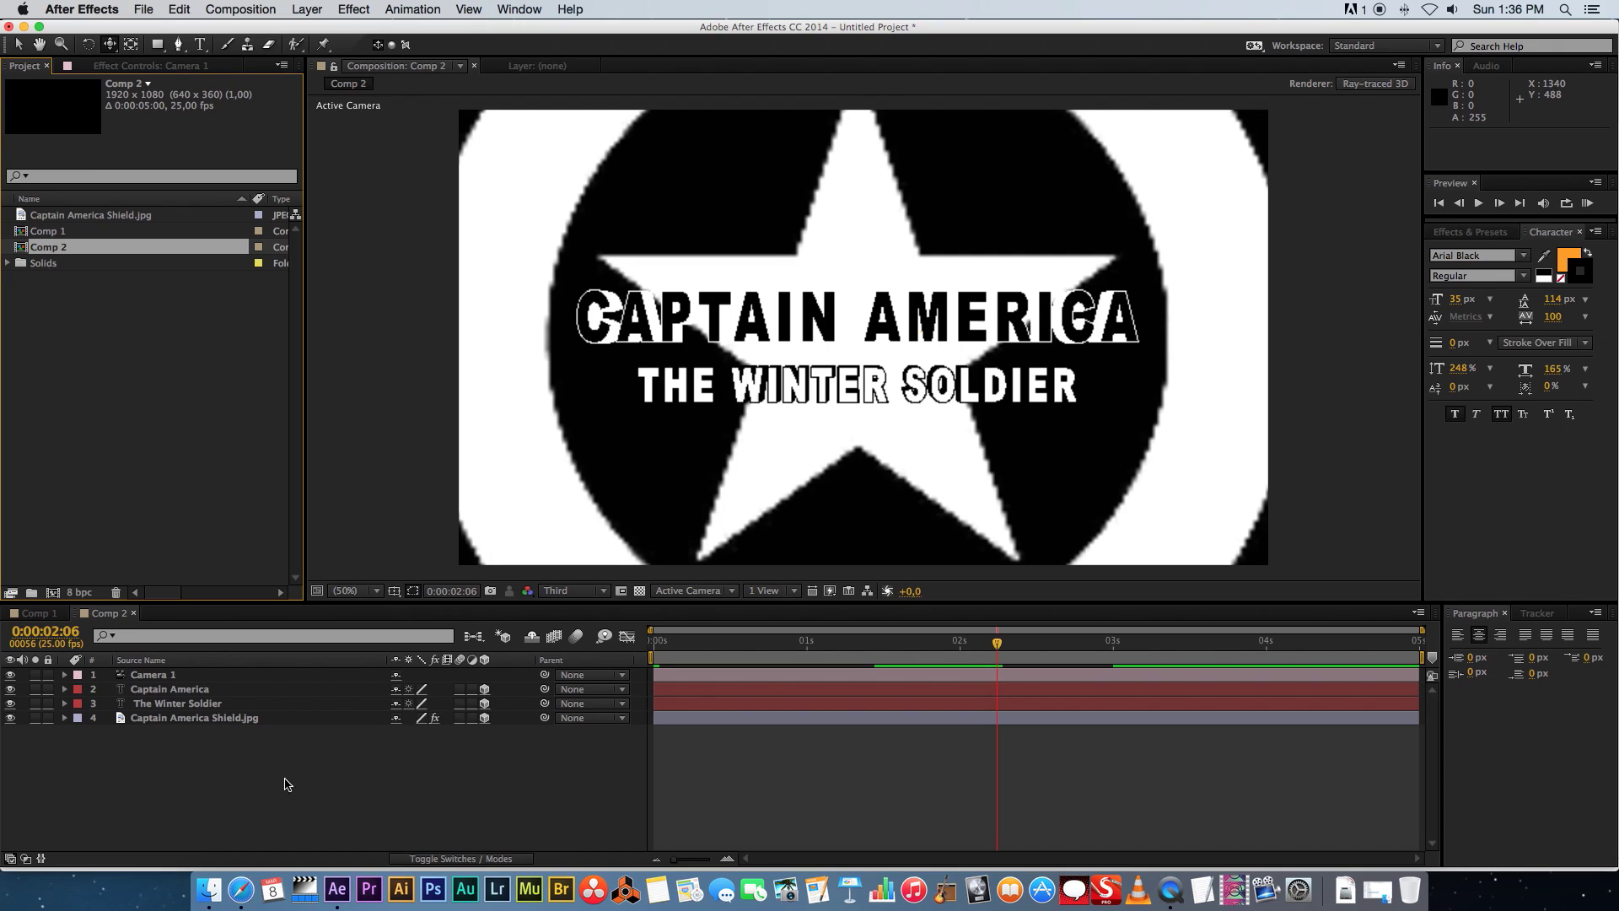
Create an adjustment layer and place it directly below the camera layer
{"action": "right_click", "coordinate": [376, 688]}
{"action": "mouse_move", "coordinate": [472, 696]}
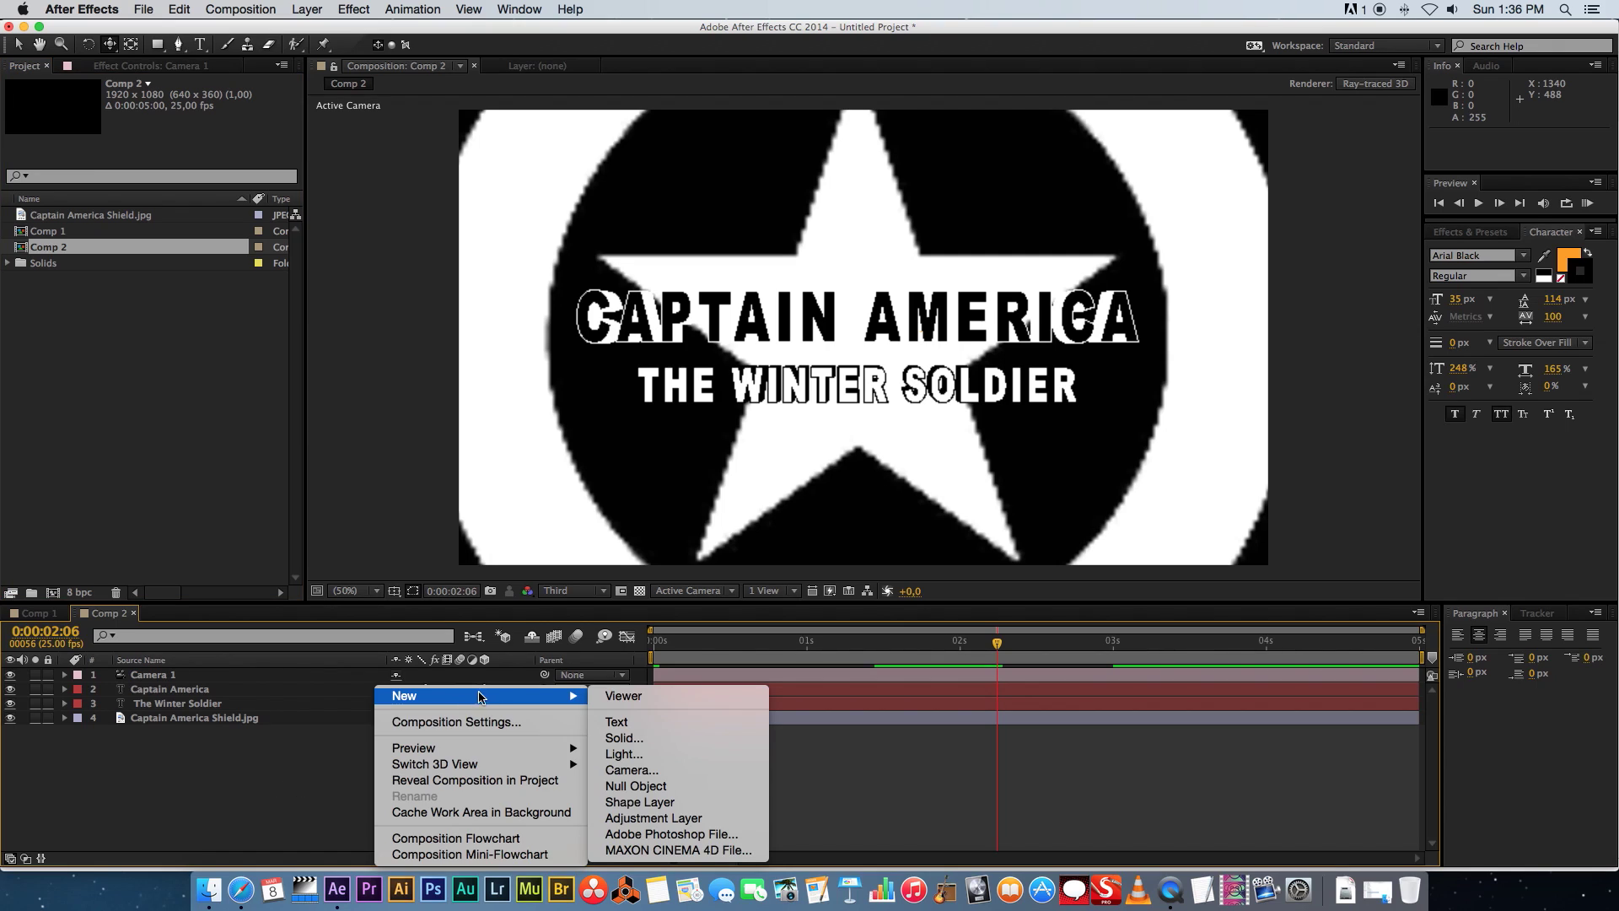
{"action": "left_click", "coordinate": [644, 818]}
{"action": "left_click_drag", "start_coordinate": [154, 677], "coordinate": [163, 698]}
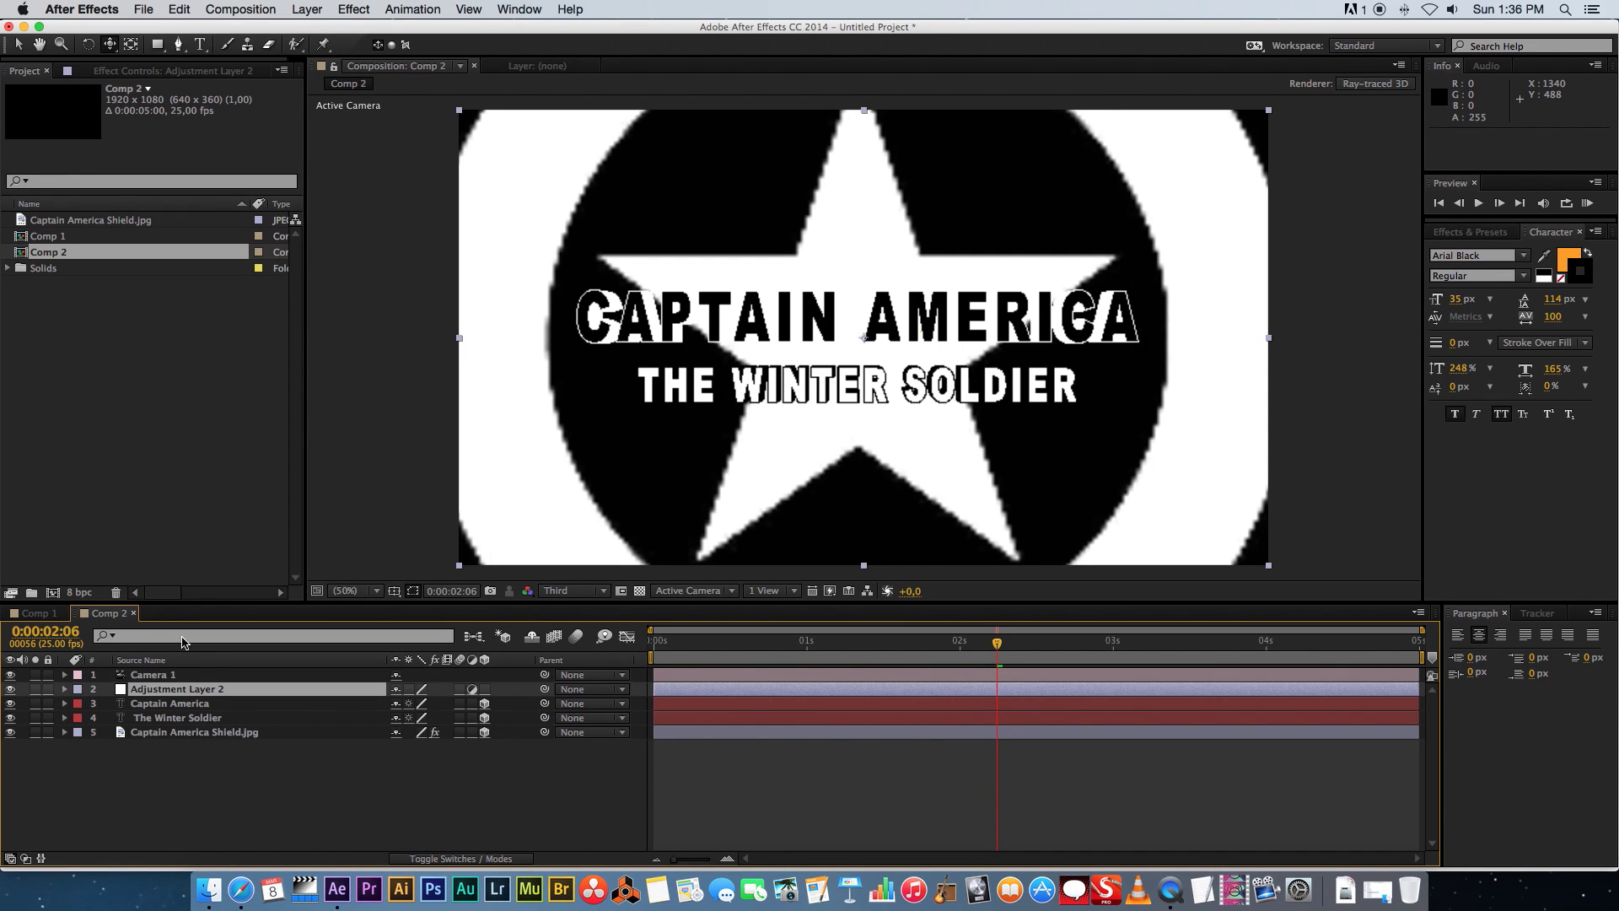
Apply the Tint color correction effect to the adjustment layer
{"action": "left_click", "coordinate": [166, 71]}
{"action": "right_click", "coordinate": [176, 694]}
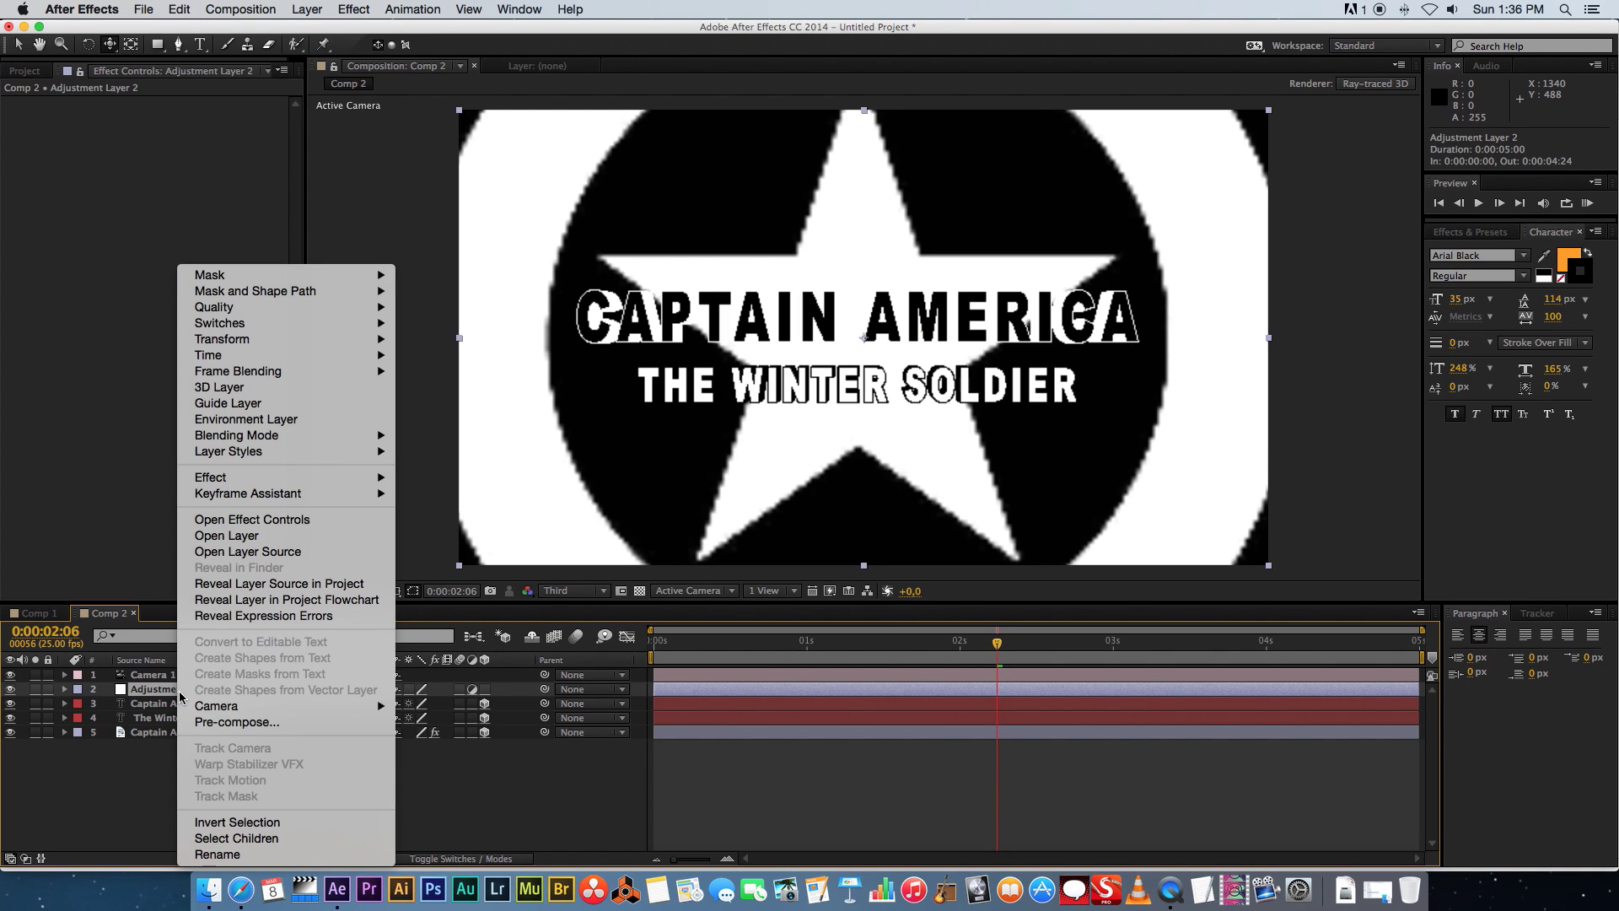
{"action": "mouse_move", "coordinate": [289, 479]}
{"action": "mouse_move", "coordinate": [489, 536]}
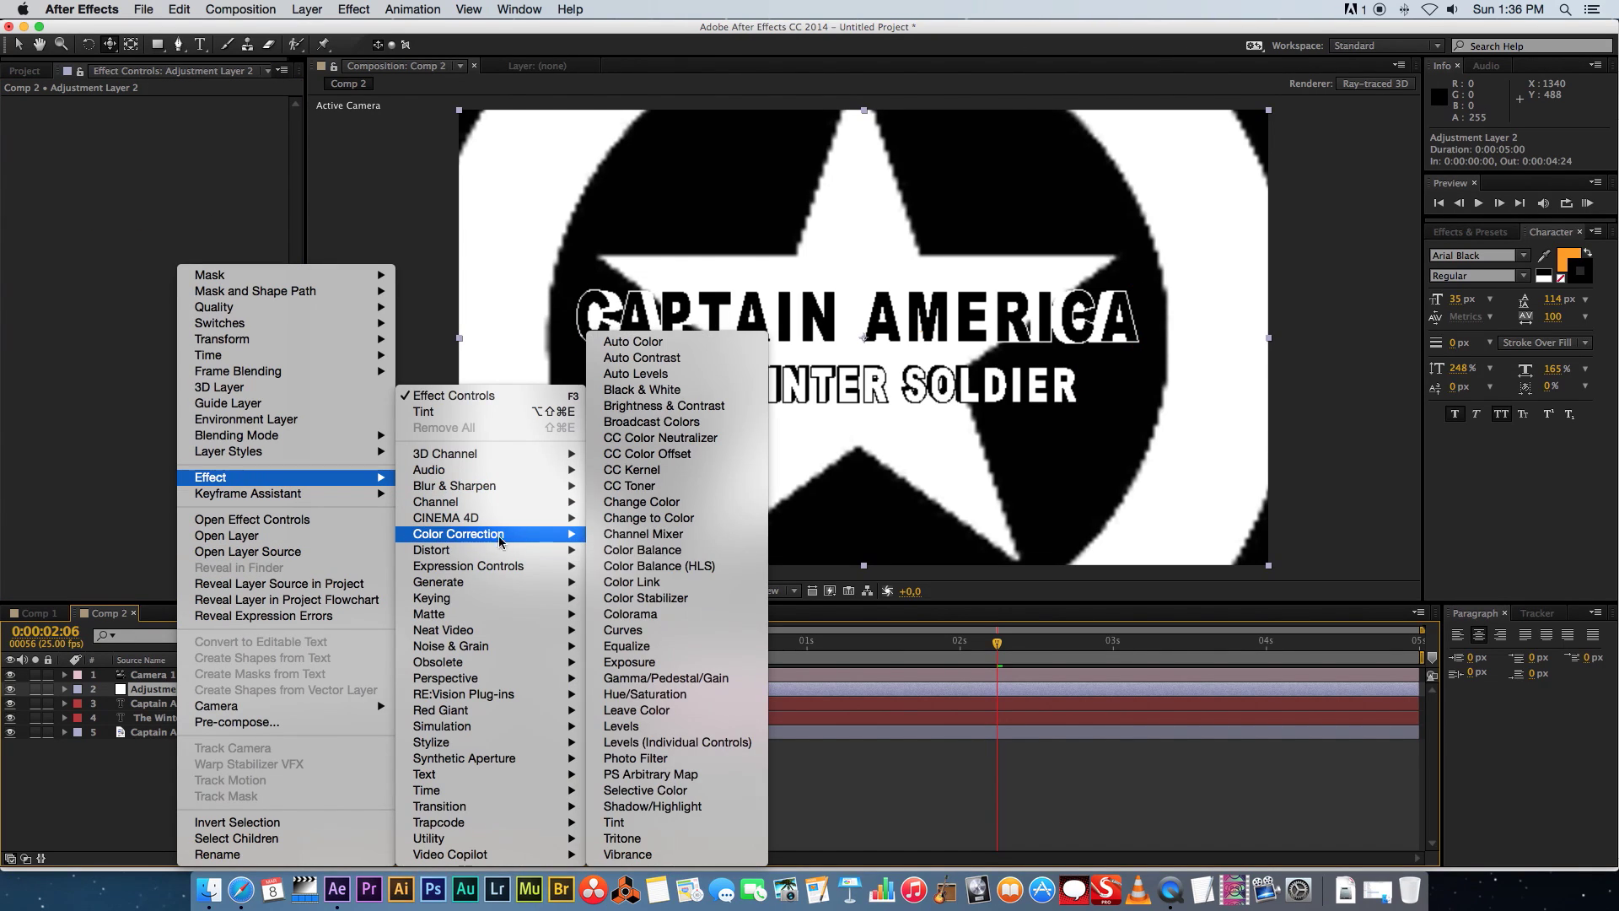
{"action": "left_click", "coordinate": [628, 824]}
{"action": "key", "text": "v"}
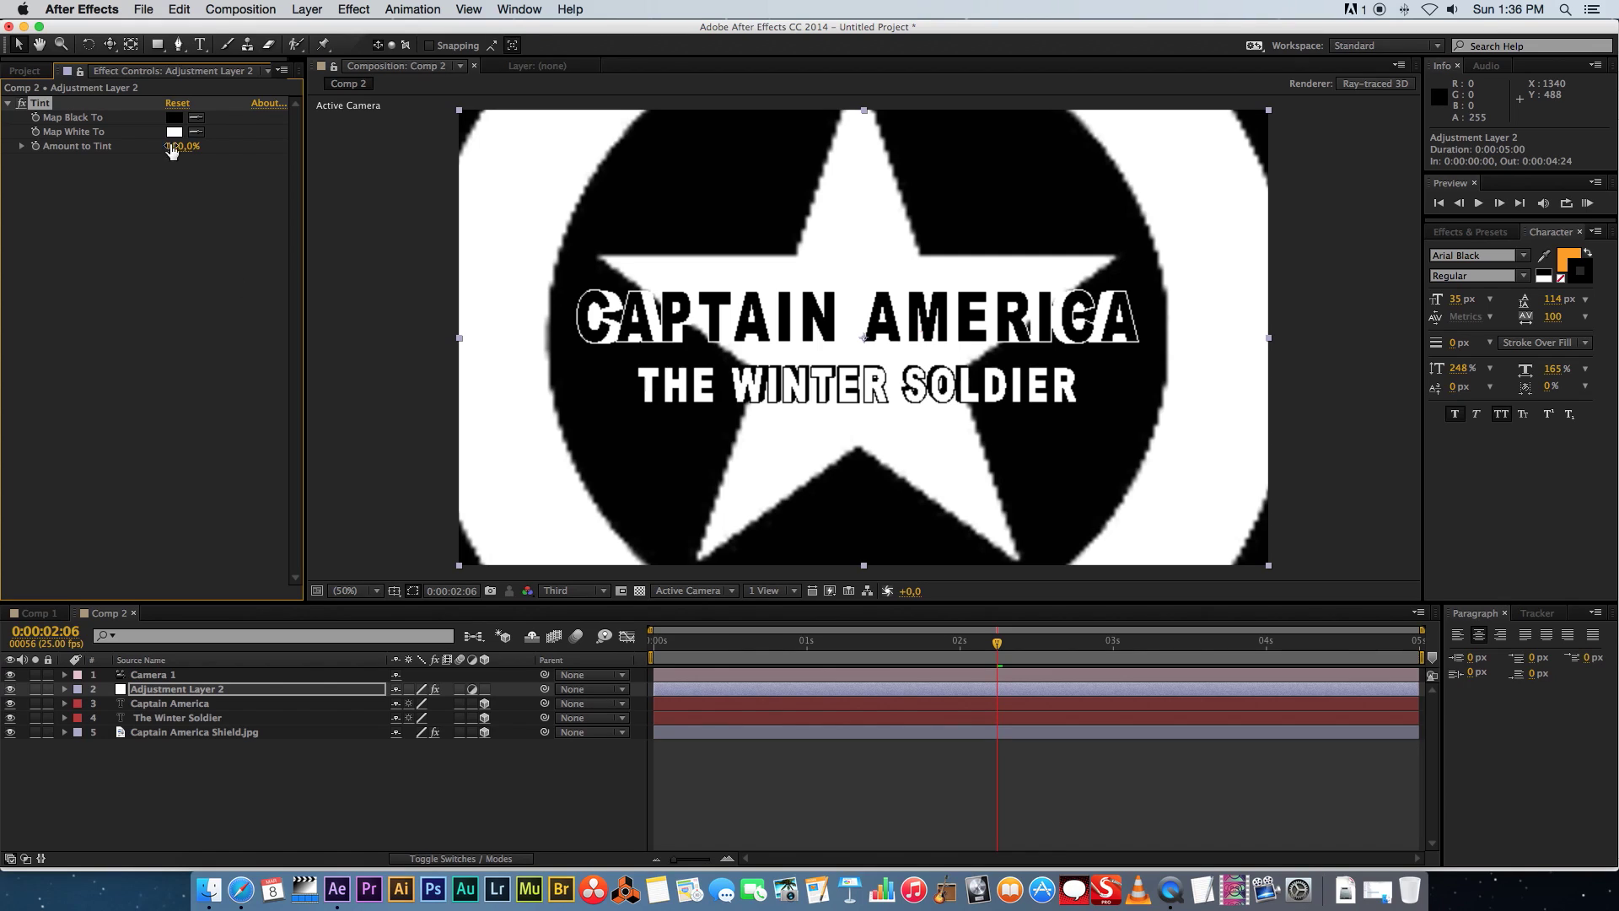
Set the Tint effect's Map White To color to a very pale yellow, about RGB 255, 255, 225
{"action": "left_click", "coordinate": [173, 132]}
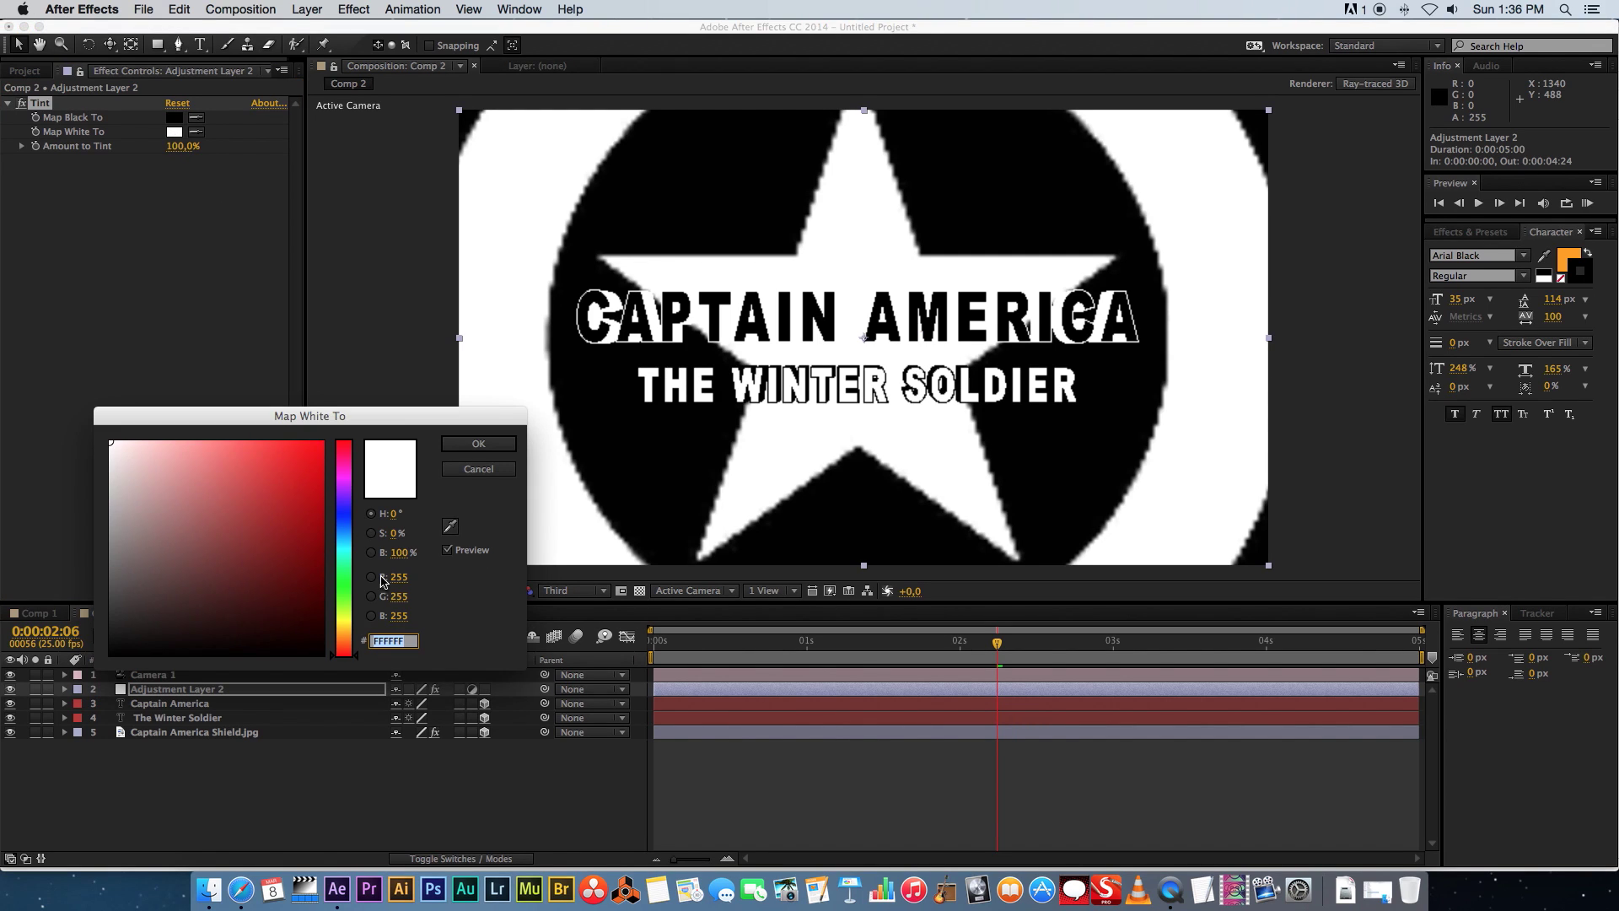
{"action": "mouse_move", "coordinate": [349, 622]}
{"action": "left_mouse_down"}
{"action": "mouse_move", "coordinate": [350, 636]}
{"action": "mouse_move", "coordinate": [352, 621]}
{"action": "left_mouse_up"}
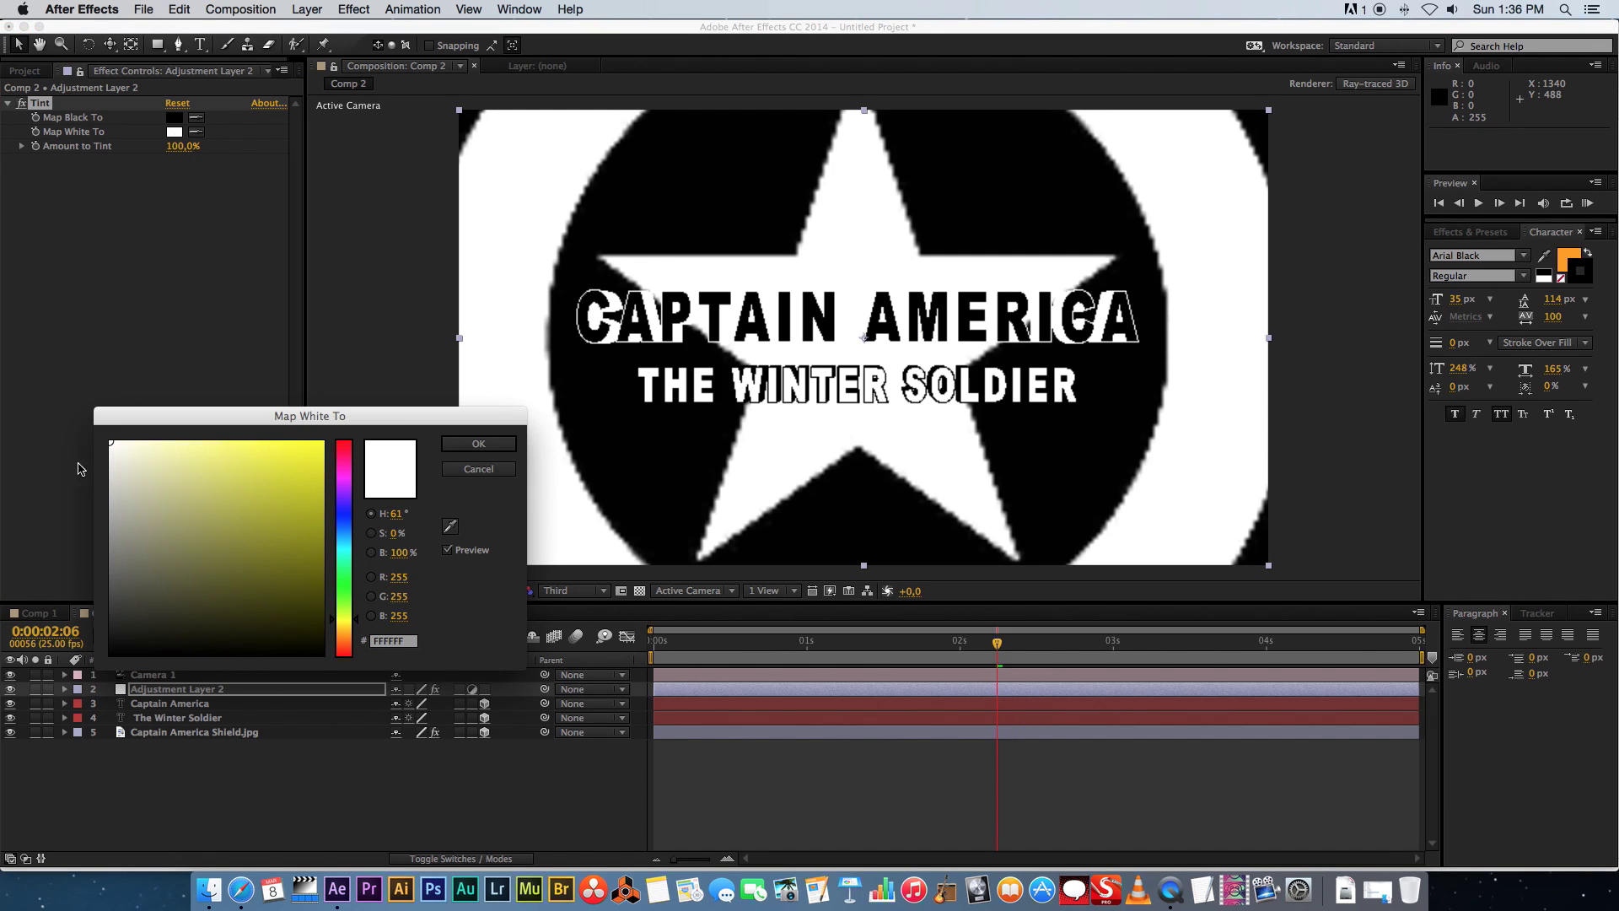
{"action": "left_click", "coordinate": [126, 473]}
{"action": "left_click", "coordinate": [144, 441]}
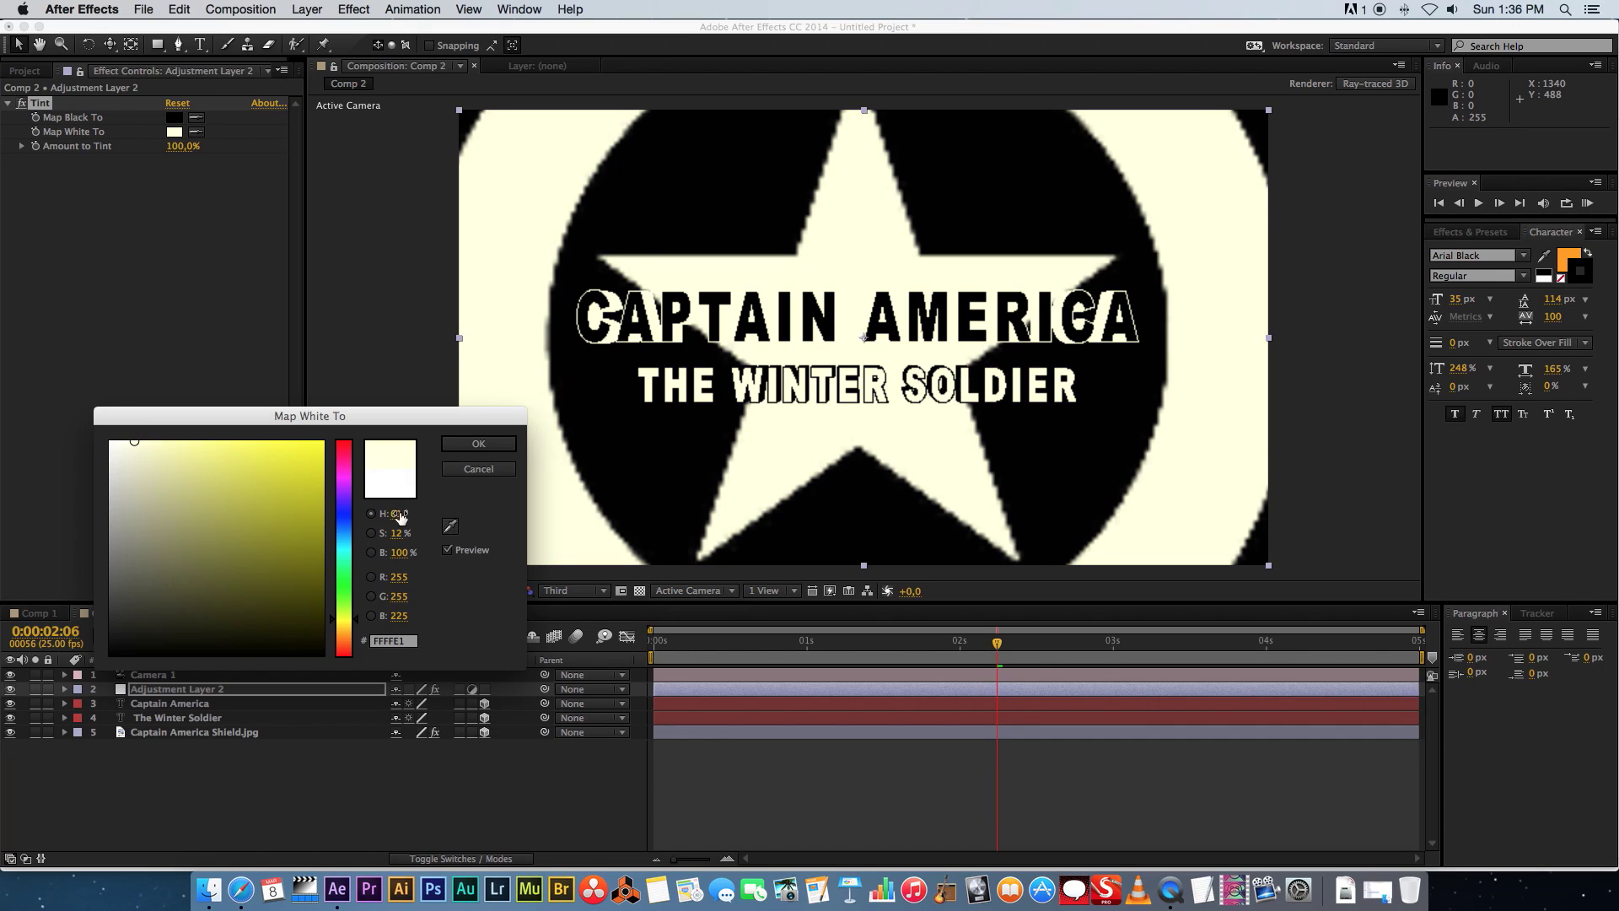
{"action": "left_click", "coordinate": [474, 444]}
{"action": "left_click", "coordinate": [629, 754]}
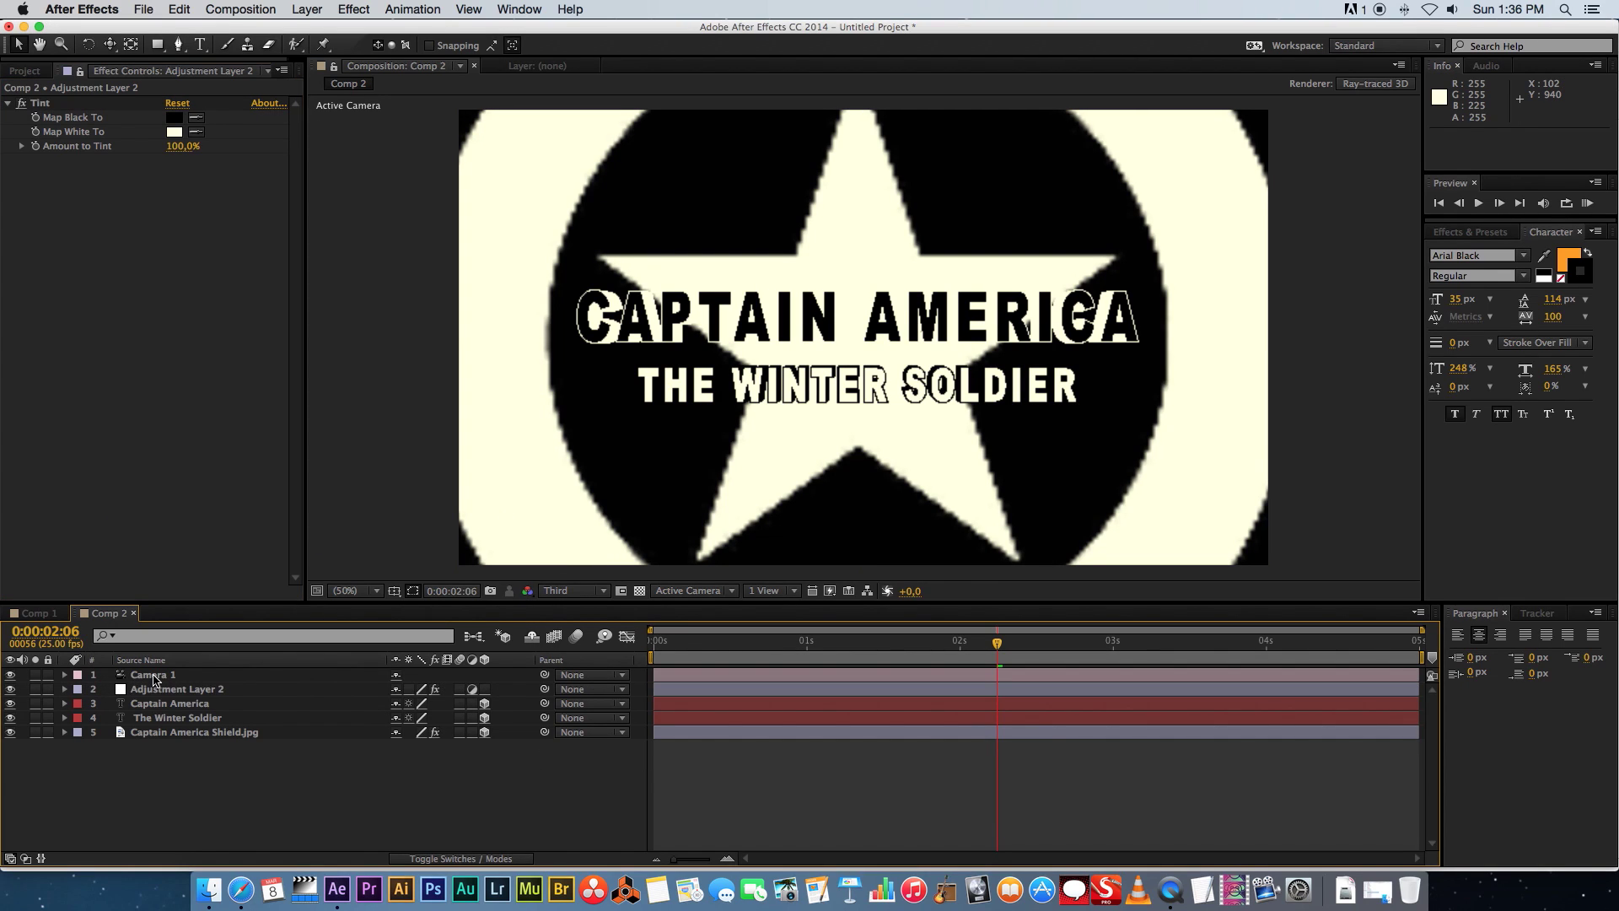
Apply Easy Ease to the camera's Point of Interest and Position keyframes at 3 seconds
{"action": "left_click", "coordinate": [152, 675]}
{"action": "left_click", "coordinate": [64, 674]}
{"action": "left_click_drag", "start_coordinate": [1144, 691], "coordinate": [1096, 729]}
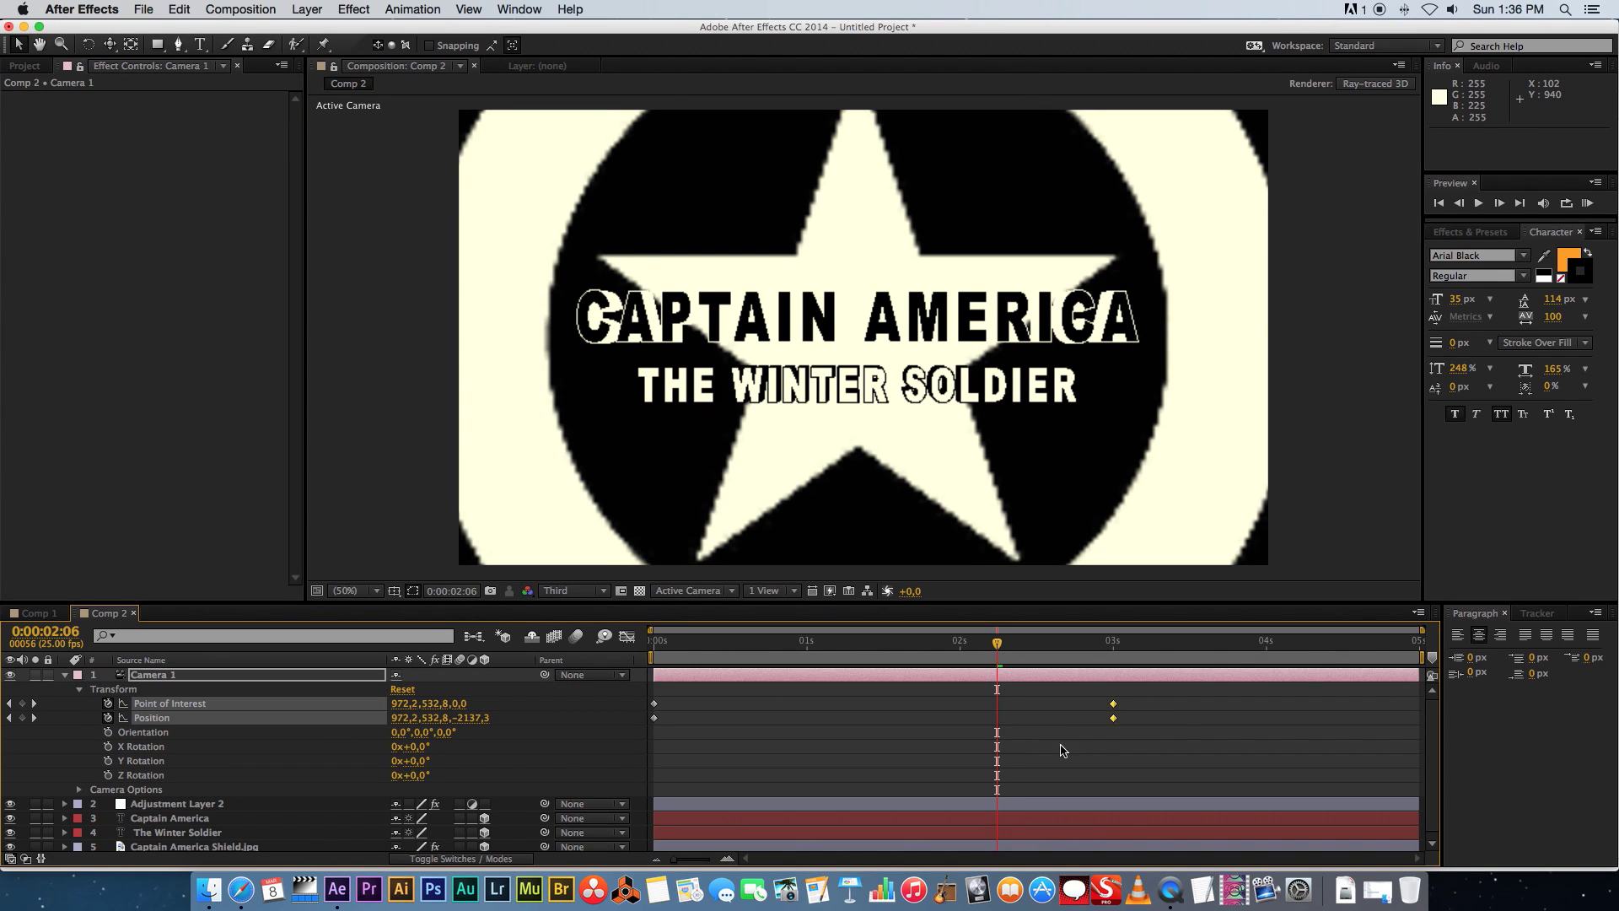
{"action": "right_click", "coordinate": [1114, 720]}
{"action": "mouse_move", "coordinate": [1200, 856]}
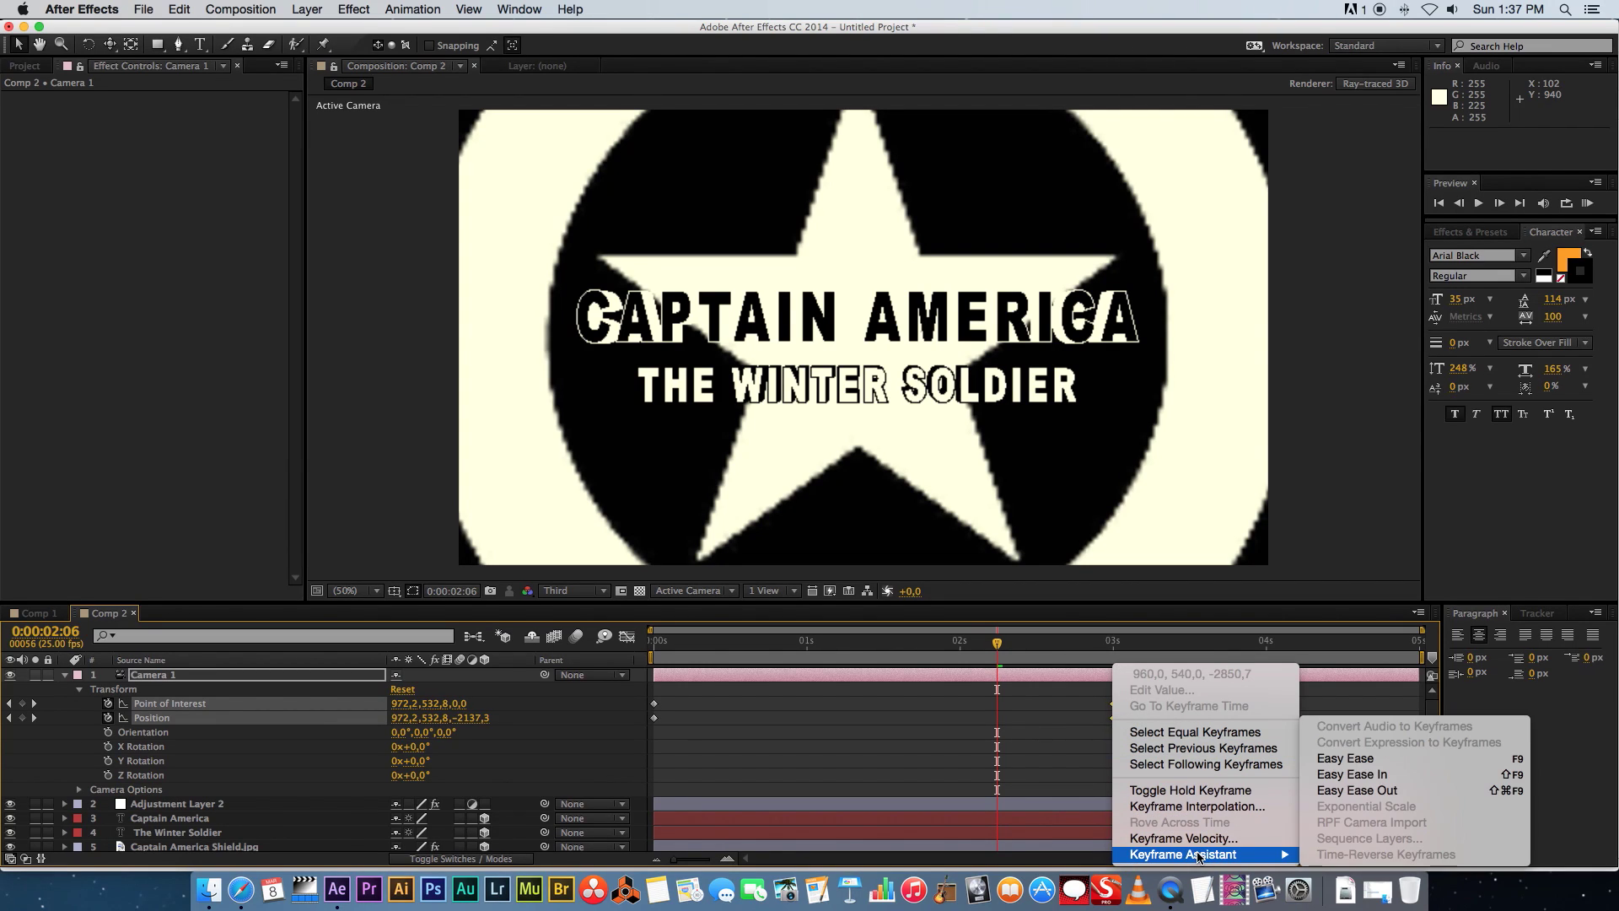
{"action": "left_click", "coordinate": [1355, 760]}
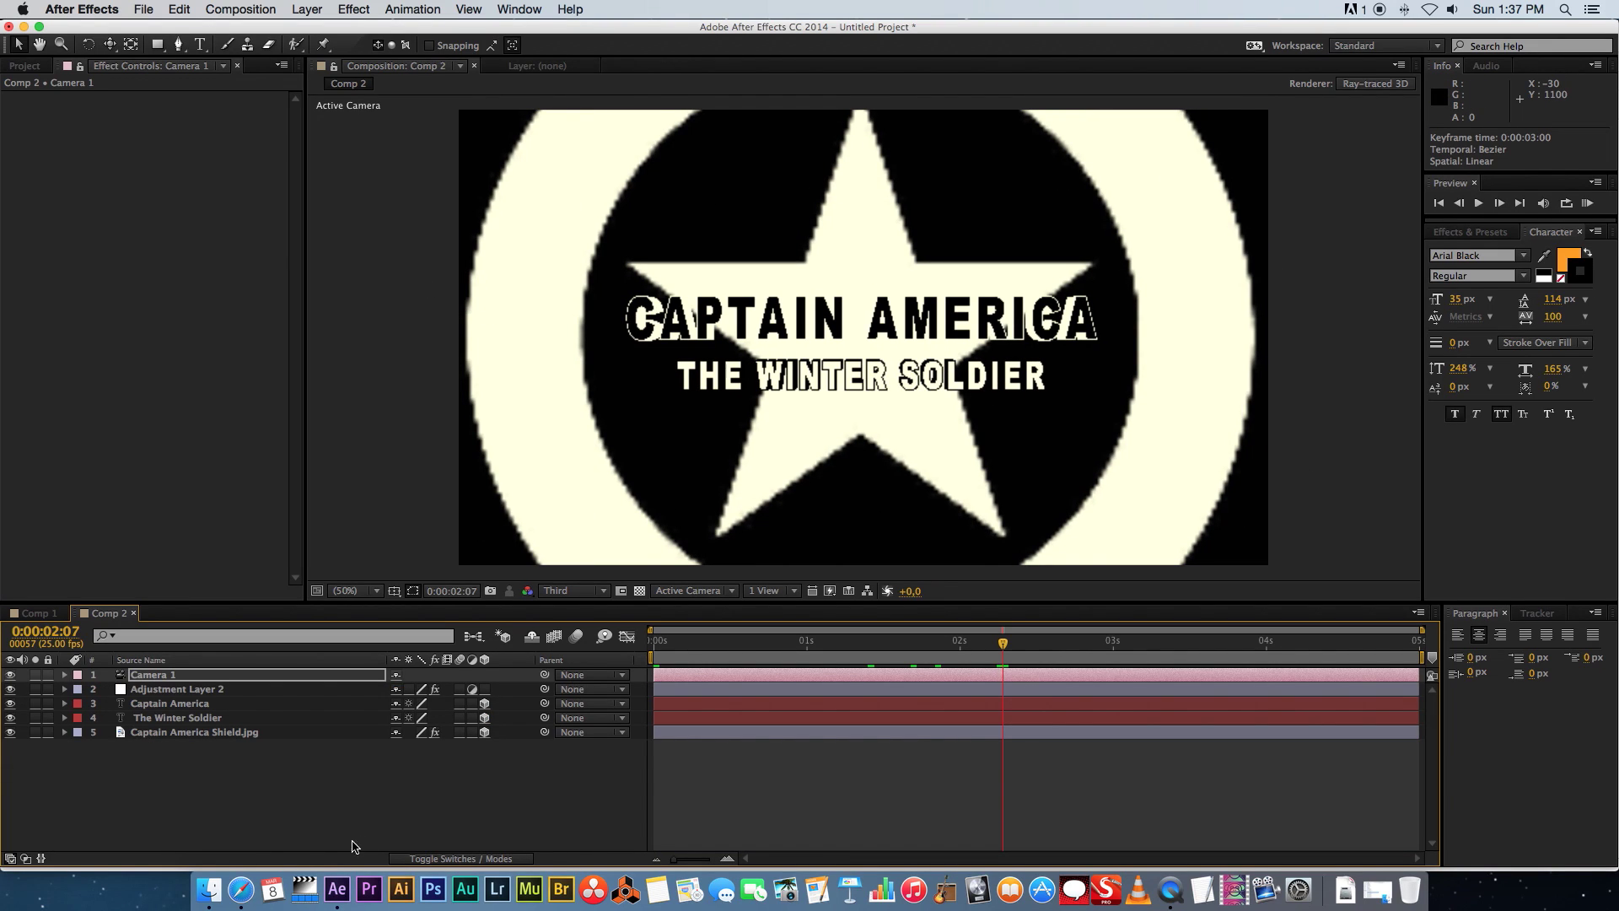
Create a black 1920 x 1080 solid layer above the camera
{"action": "right_click", "coordinate": [291, 791]}
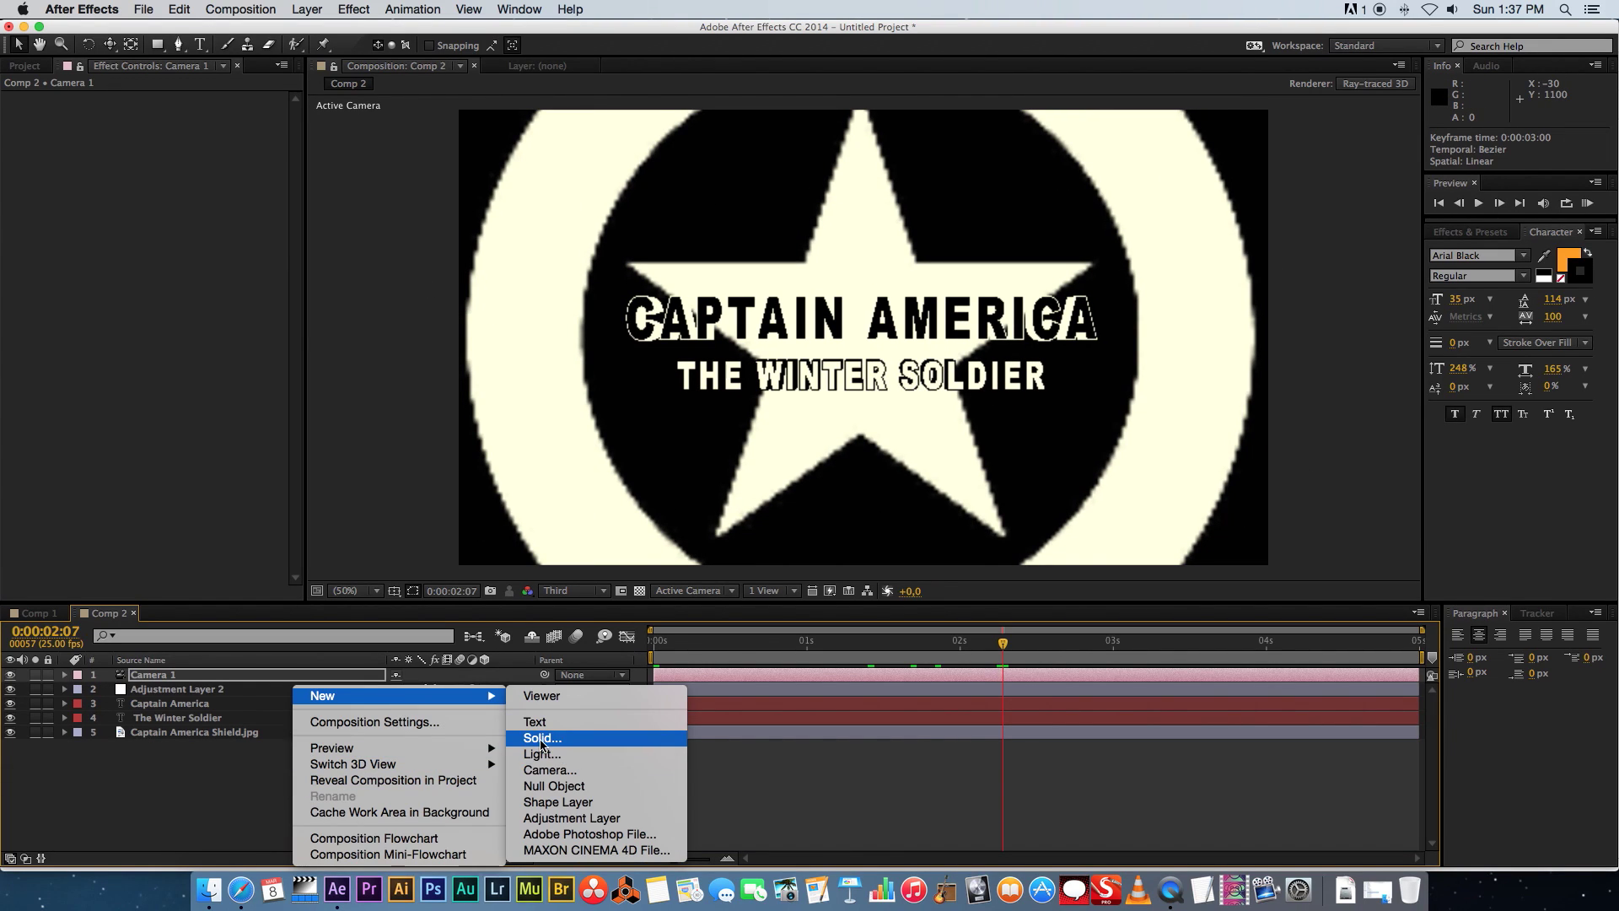
{"action": "left_click", "coordinate": [315, 715]}
{"action": "left_click", "coordinate": [652, 455]}
{"action": "left_click_drag", "start_coordinate": [284, 554], "coordinate": [347, 698]}
{"action": "left_click", "coordinate": [485, 442]}
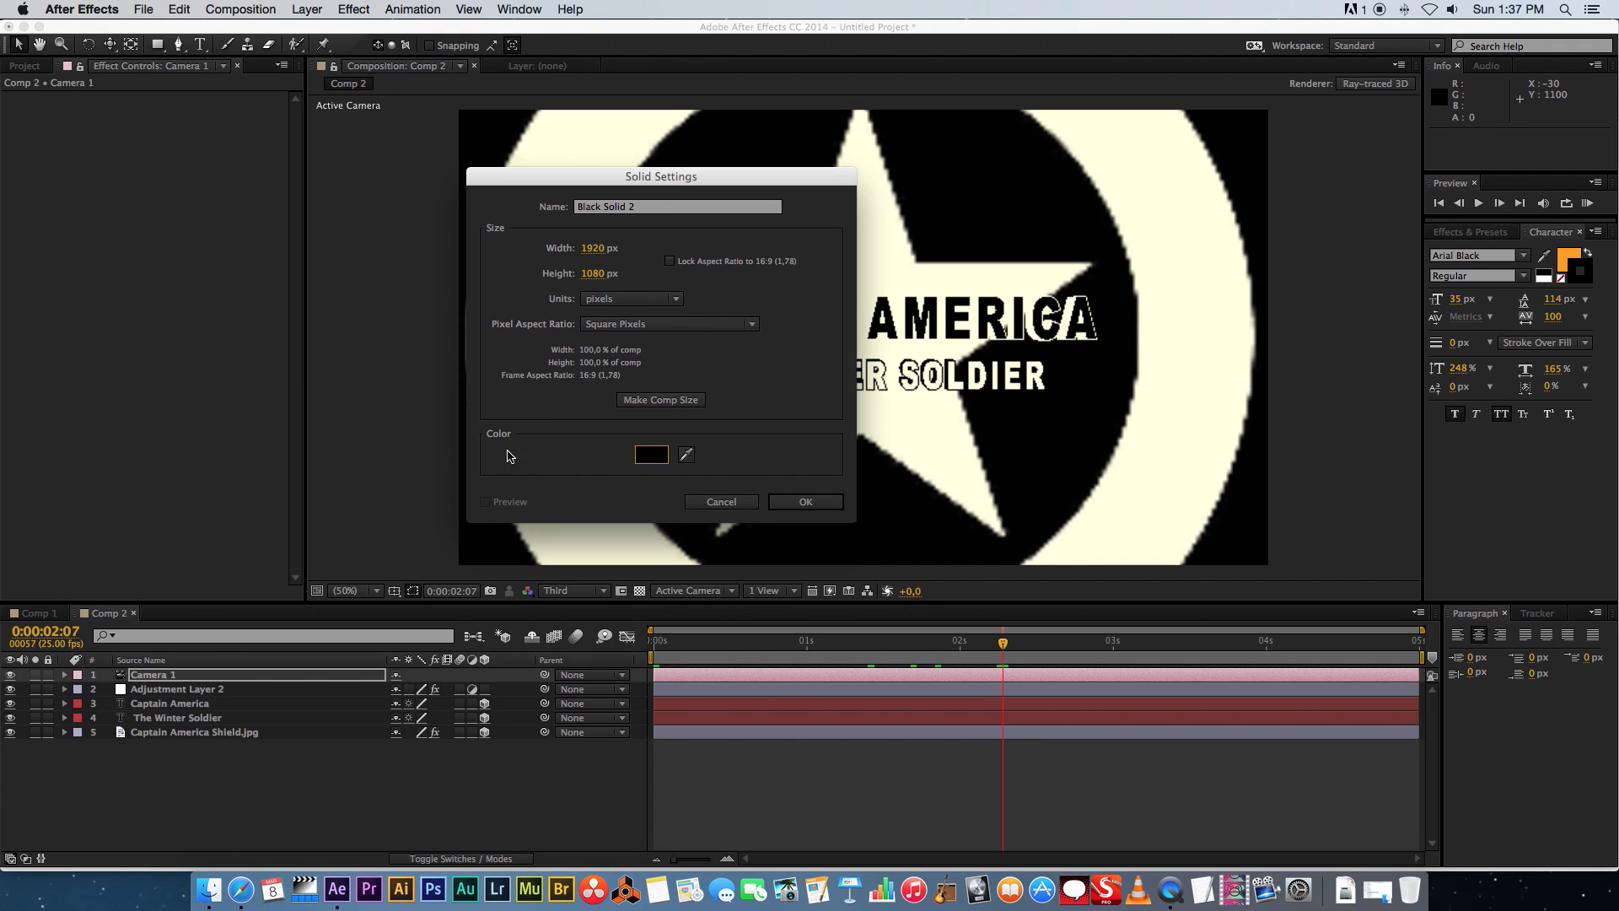
{"action": "left_click", "coordinate": [807, 500]}
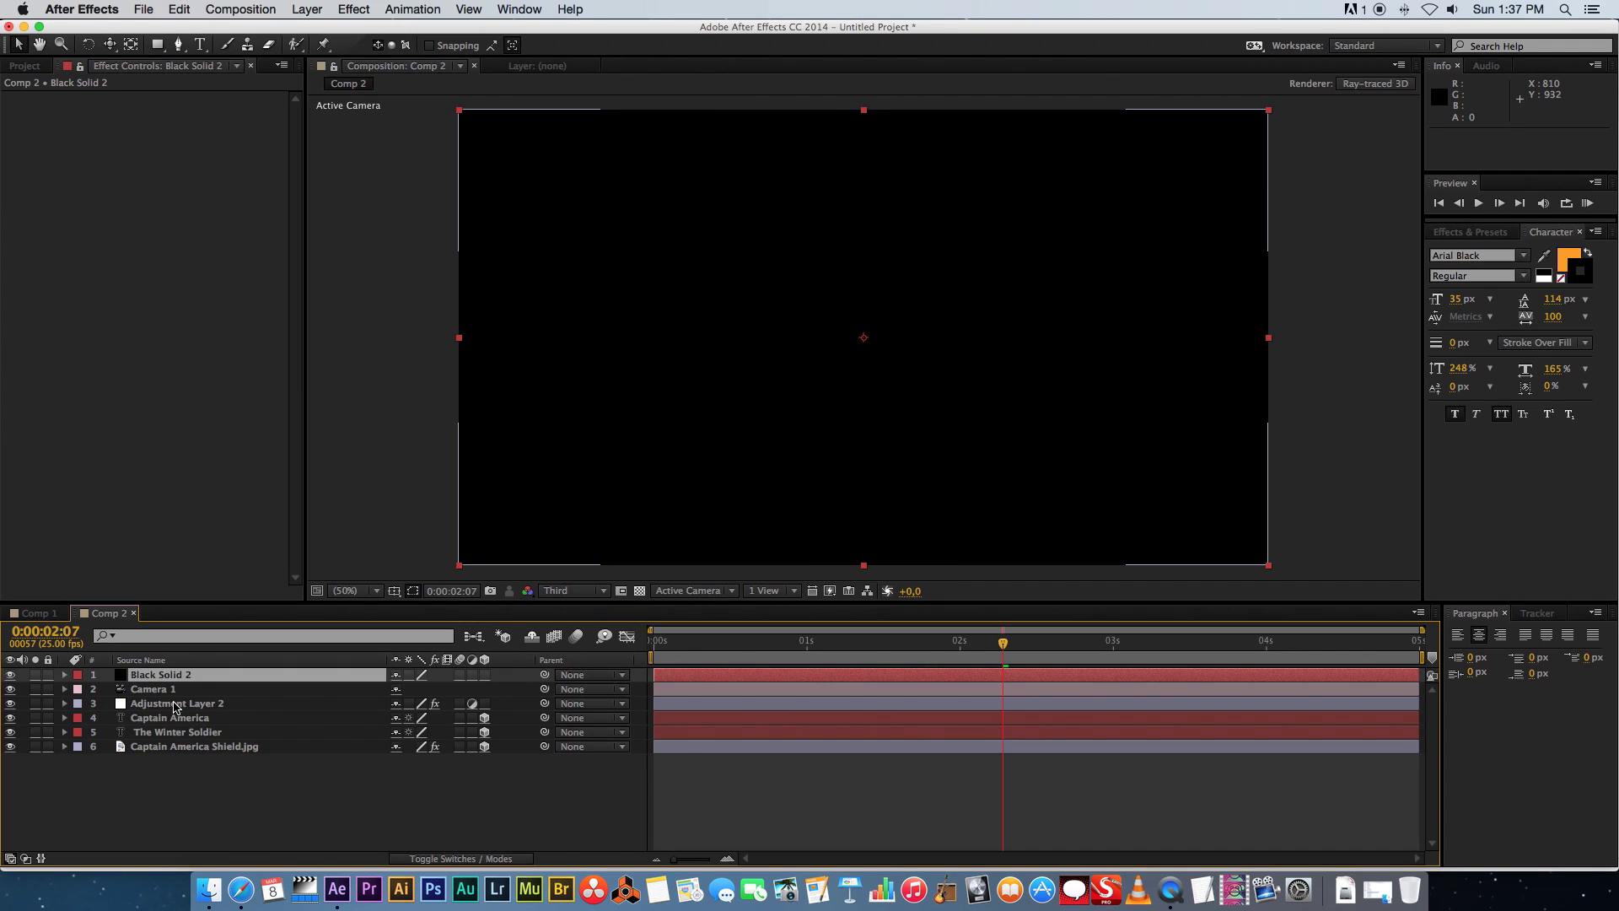
Add a full-frame rectangular mask to the black solid and return to the Selection tool
{"action": "left_click_drag", "start_coordinate": [157, 44], "coordinate": [227, 53]}
{"action": "left_click", "coordinate": [239, 50]}
{"action": "double_click", "coordinate": [158, 45]}
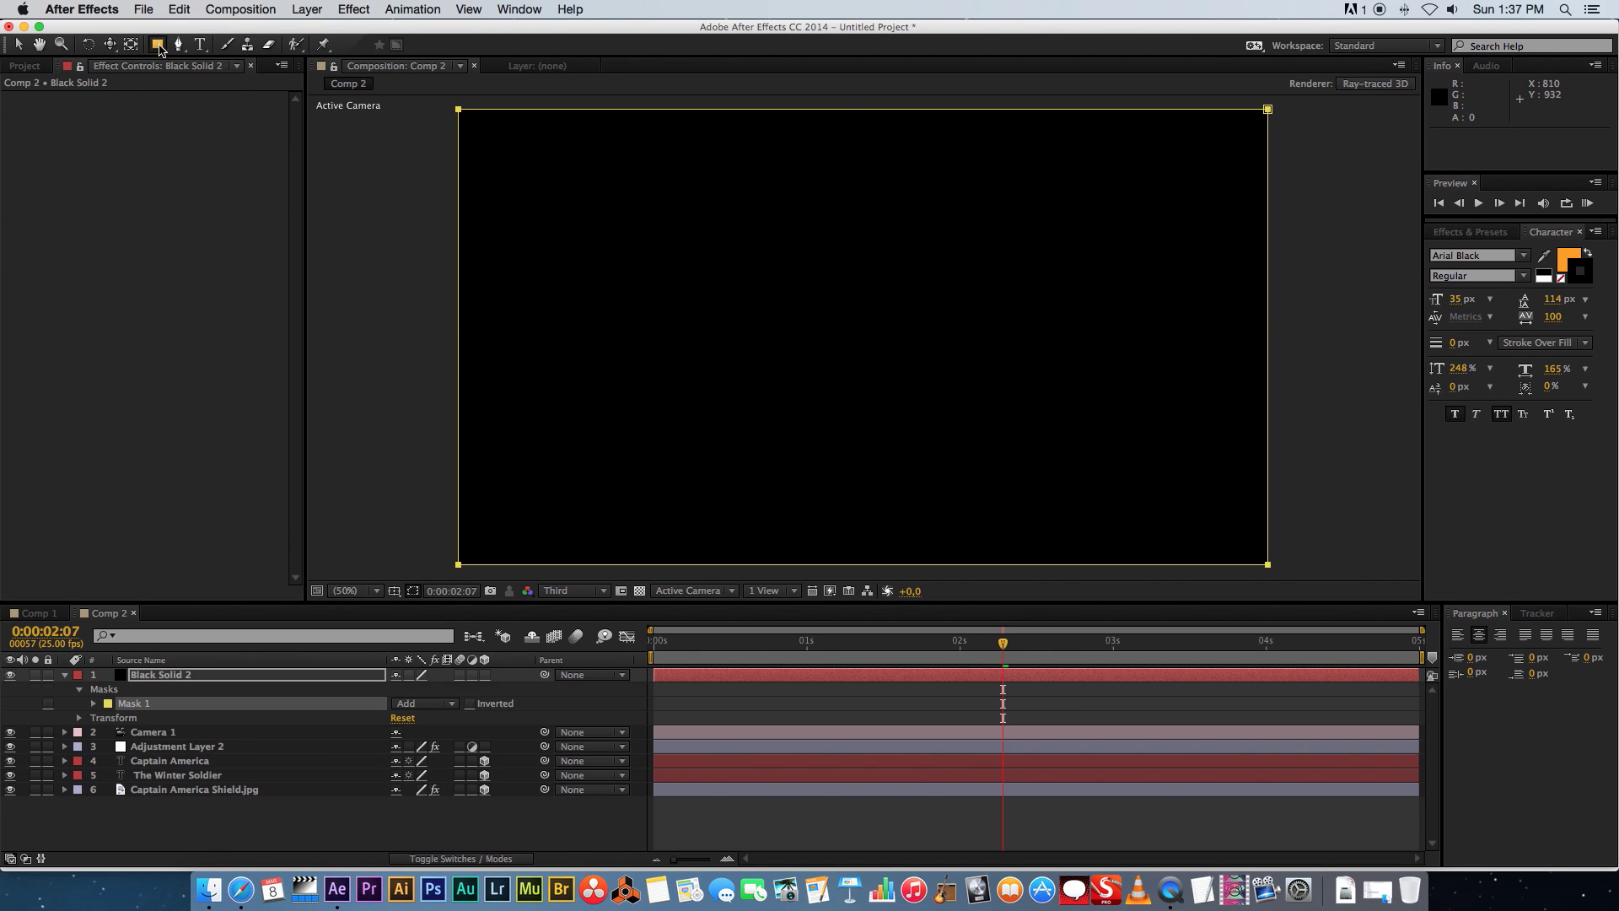
{"action": "left_click", "coordinate": [18, 44]}
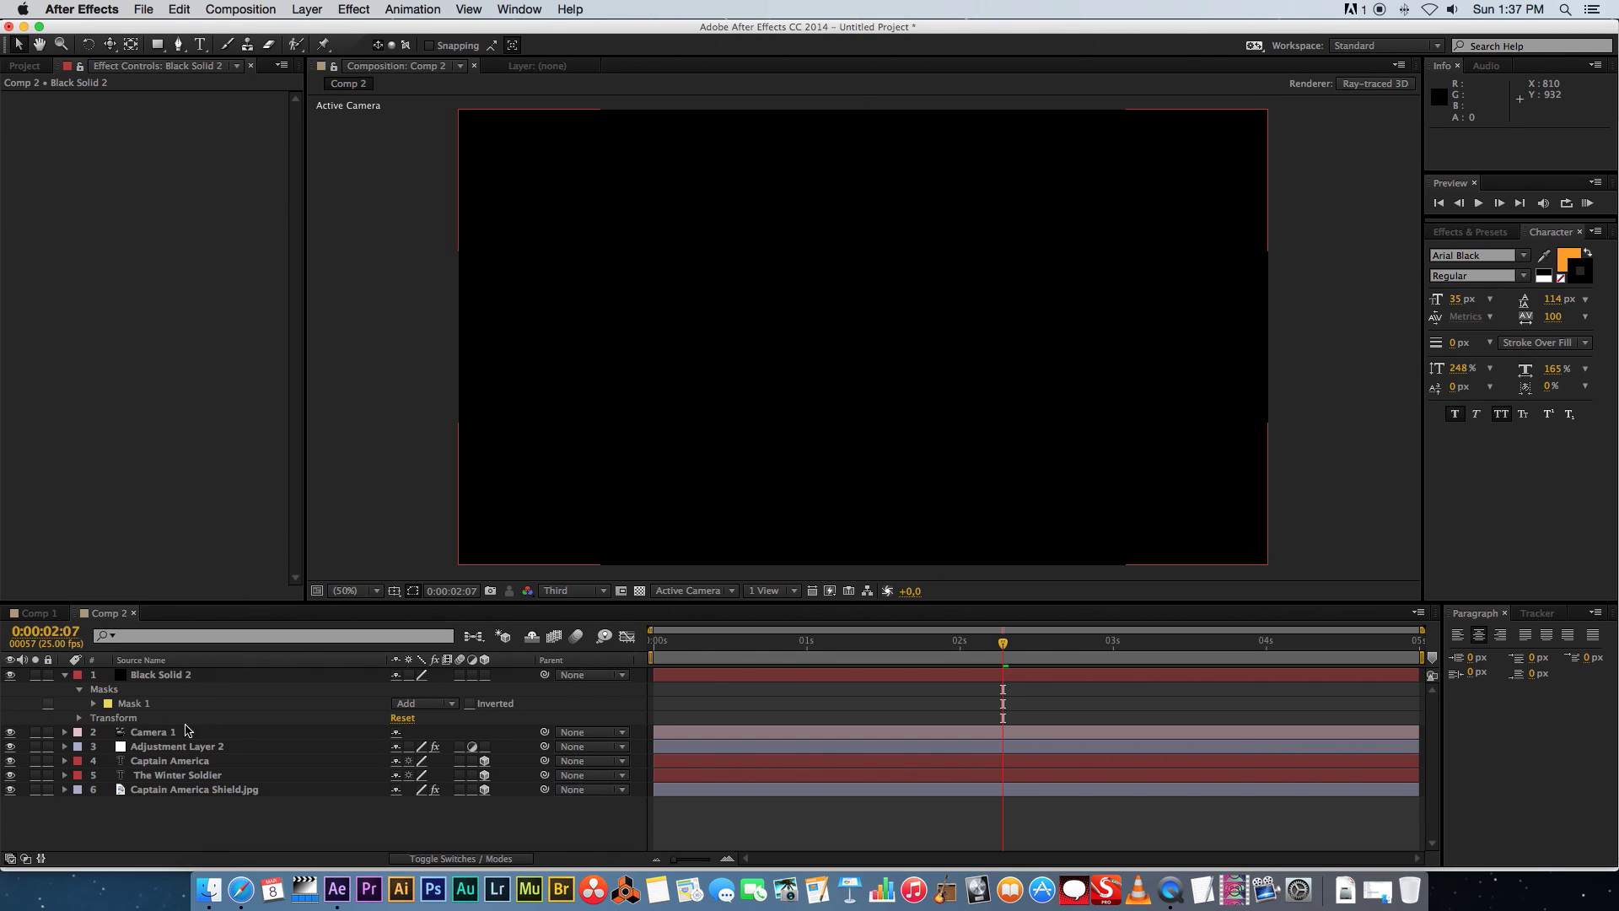
Move the two upper vertices of the solid's mask down by about one ninth of the frame height
{"action": "left_click", "coordinate": [148, 708]}
{"action": "left_click", "coordinate": [458, 109]}
{"action": "left_click", "coordinate": [474, 121]}
{"action": "left_click", "coordinate": [460, 111]}
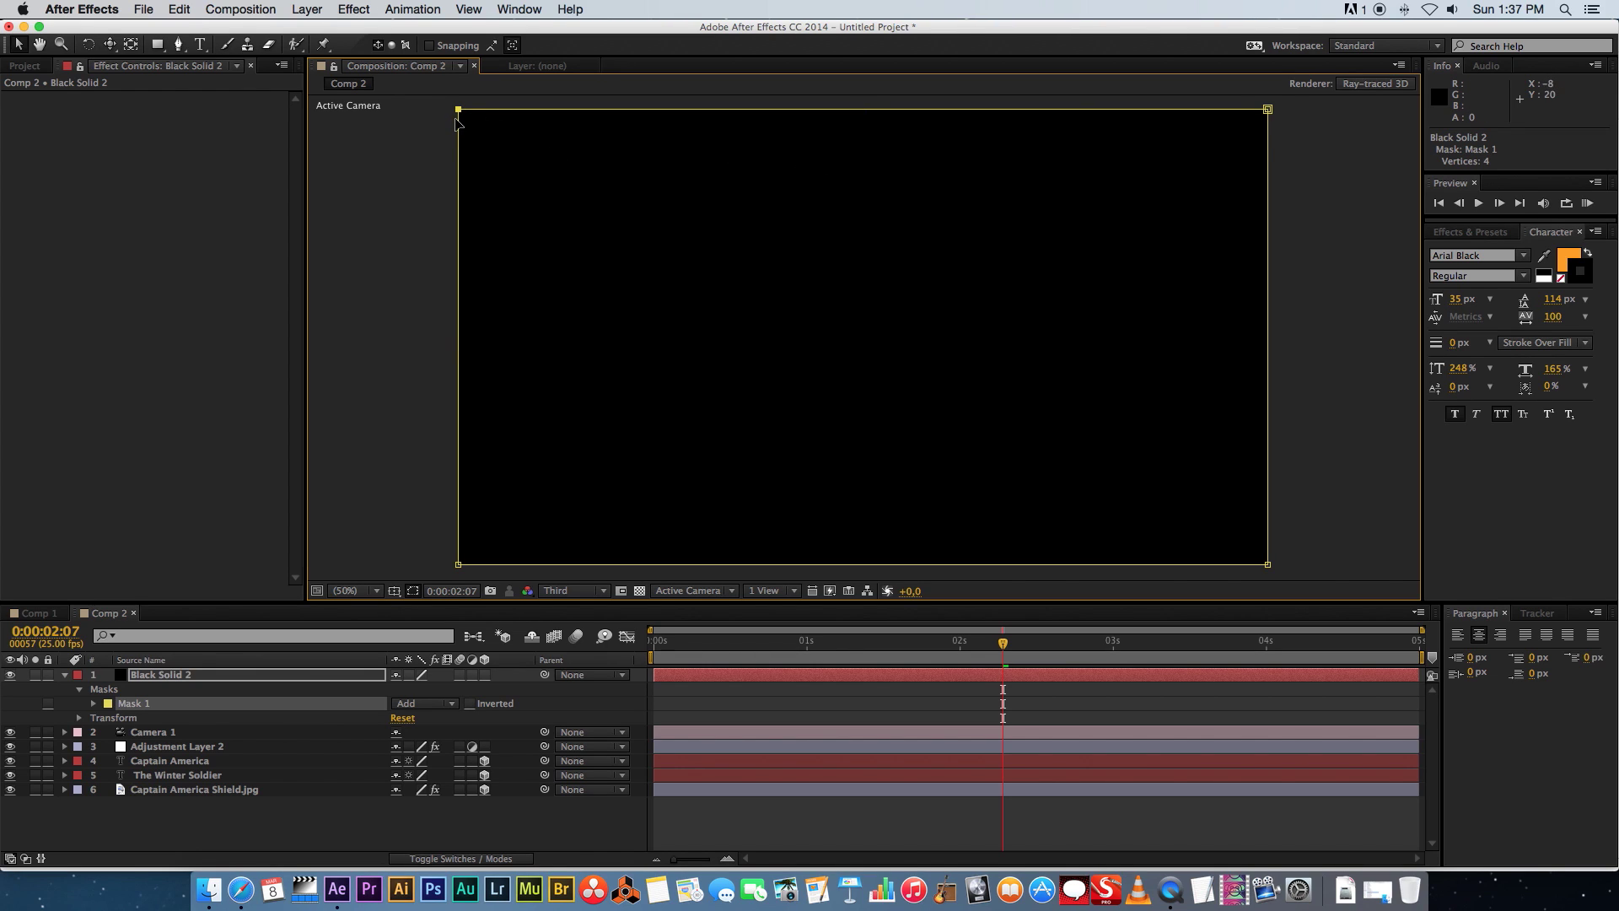
{"action": "left_click", "coordinate": [1269, 110], "text": "shift"}
{"action": "key", "text": "shift+Down"}
{"action": "key", "text": "shift+Down"}
{"action": "key", "text": "shift+Down"}
{"action": "key", "text": "shift+Down"}
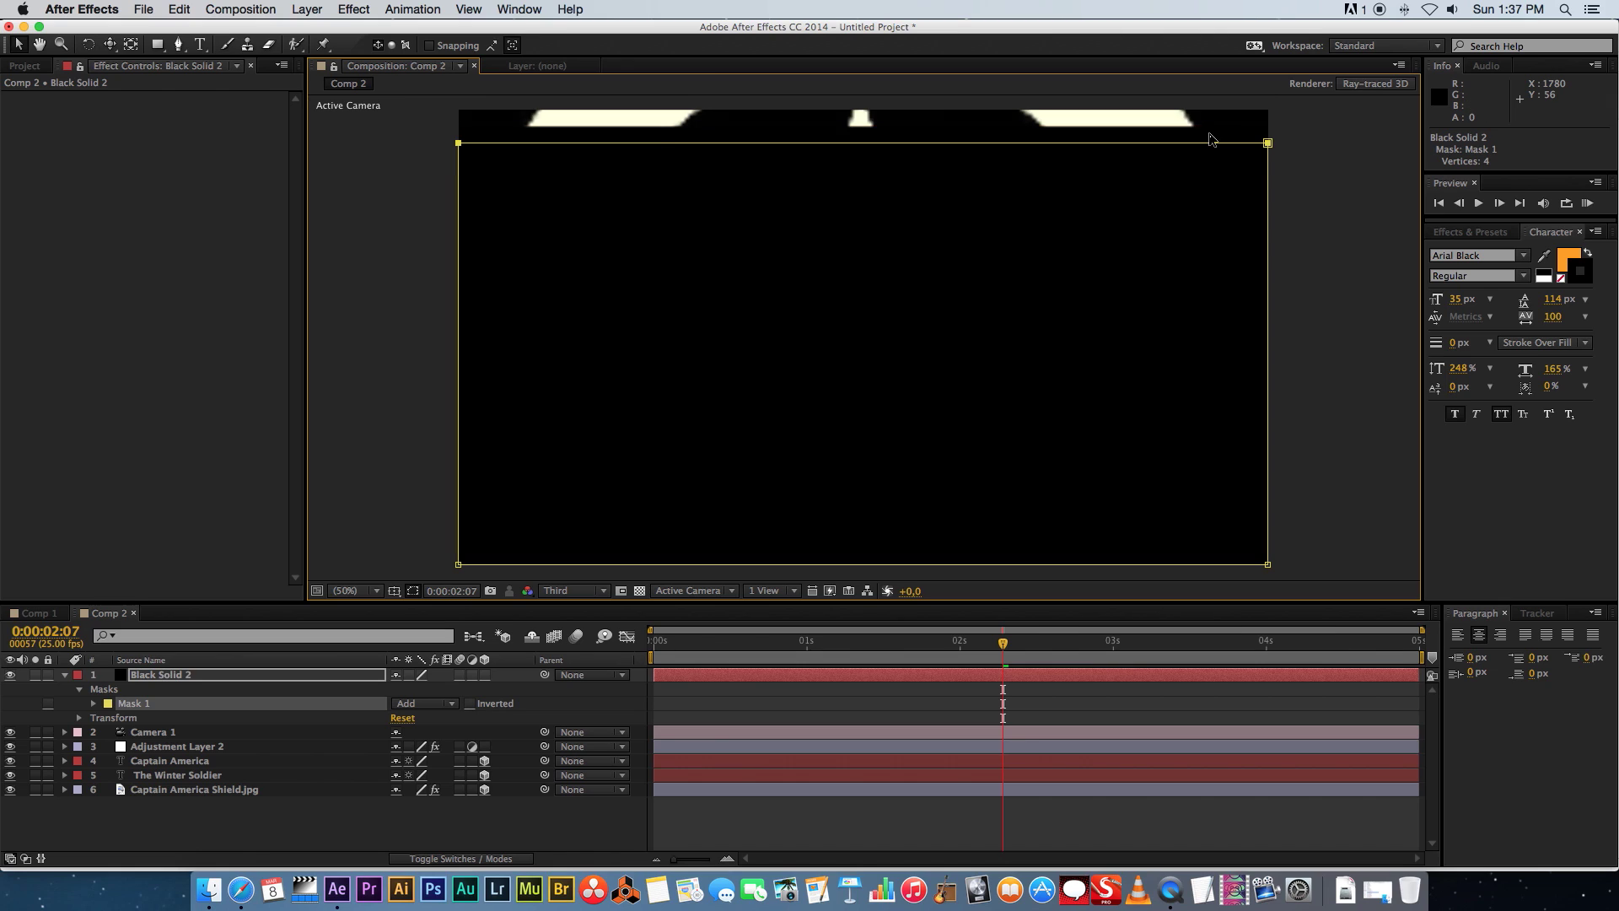
Move the two lower vertices of the solid's mask up by about one ninth of the frame height, matching the upper edge
{"action": "left_click", "coordinate": [459, 566]}
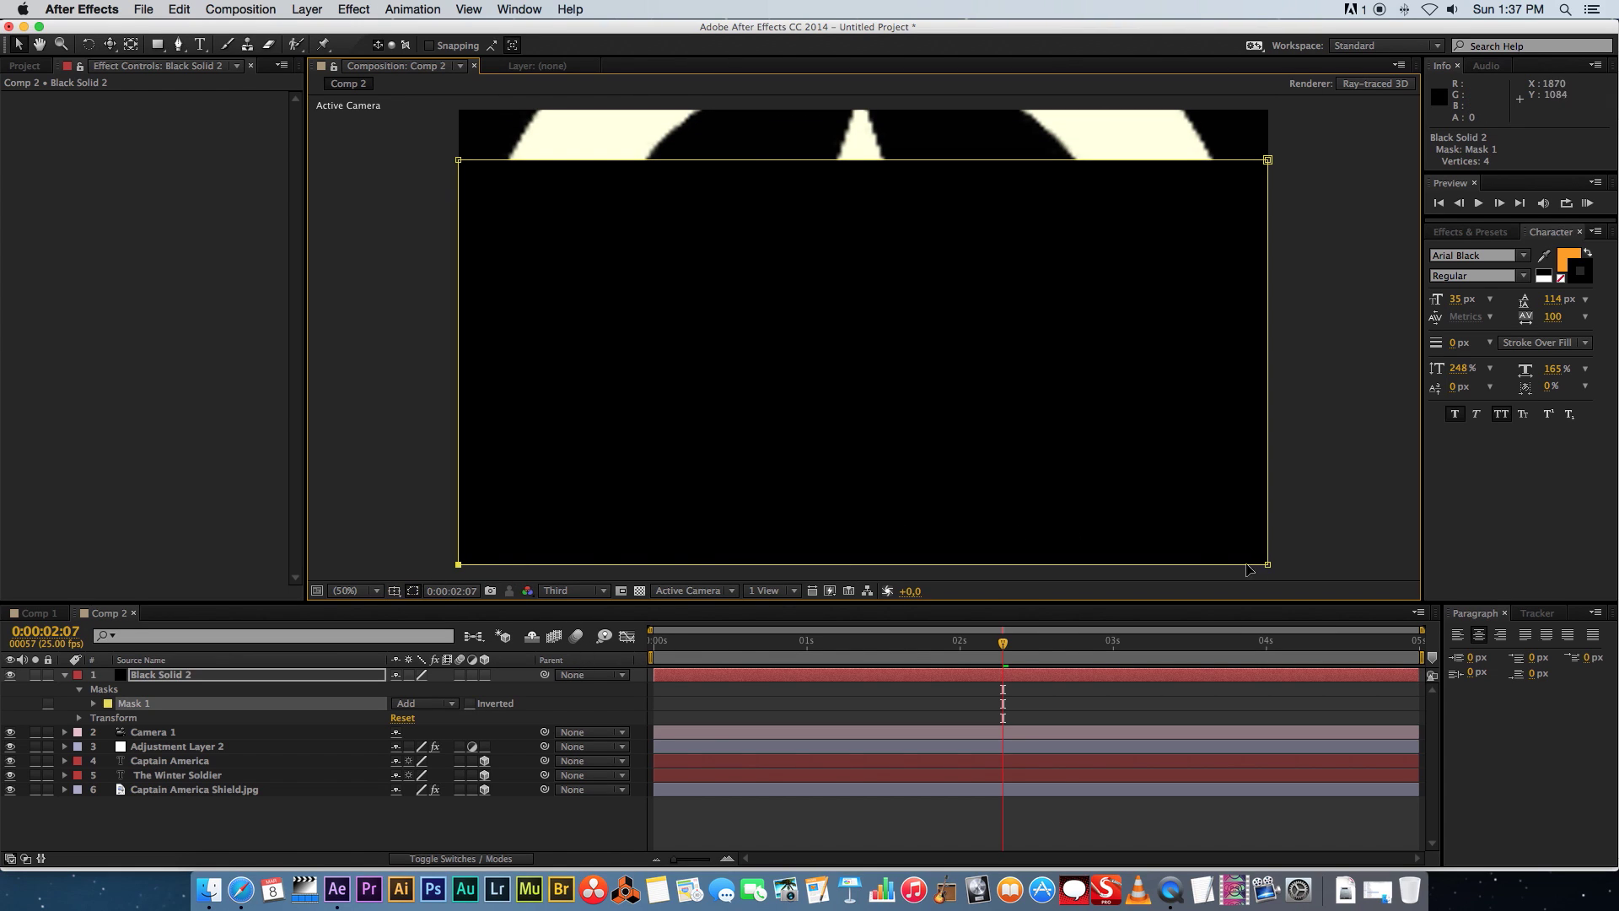
{"action": "left_click", "coordinate": [1268, 565], "text": "shift"}
{"action": "key", "text": "super+z"}
{"action": "key", "text": "shift+Up"}
{"action": "key", "text": "shift+Up"}
{"action": "key", "text": "shift+Up"}
{"action": "key", "text": "shift+Up"}
{"action": "key", "text": "shift+Up"}
{"action": "key", "text": "shift+Up"}
{"action": "key", "text": "shift+Up"}
{"action": "key", "text": "shift+Up"}
{"action": "key", "text": "shift+Up"}
{"action": "key", "text": "shift+Up"}
{"action": "key", "text": "shift+Up"}
{"action": "key", "text": "shift+Up"}
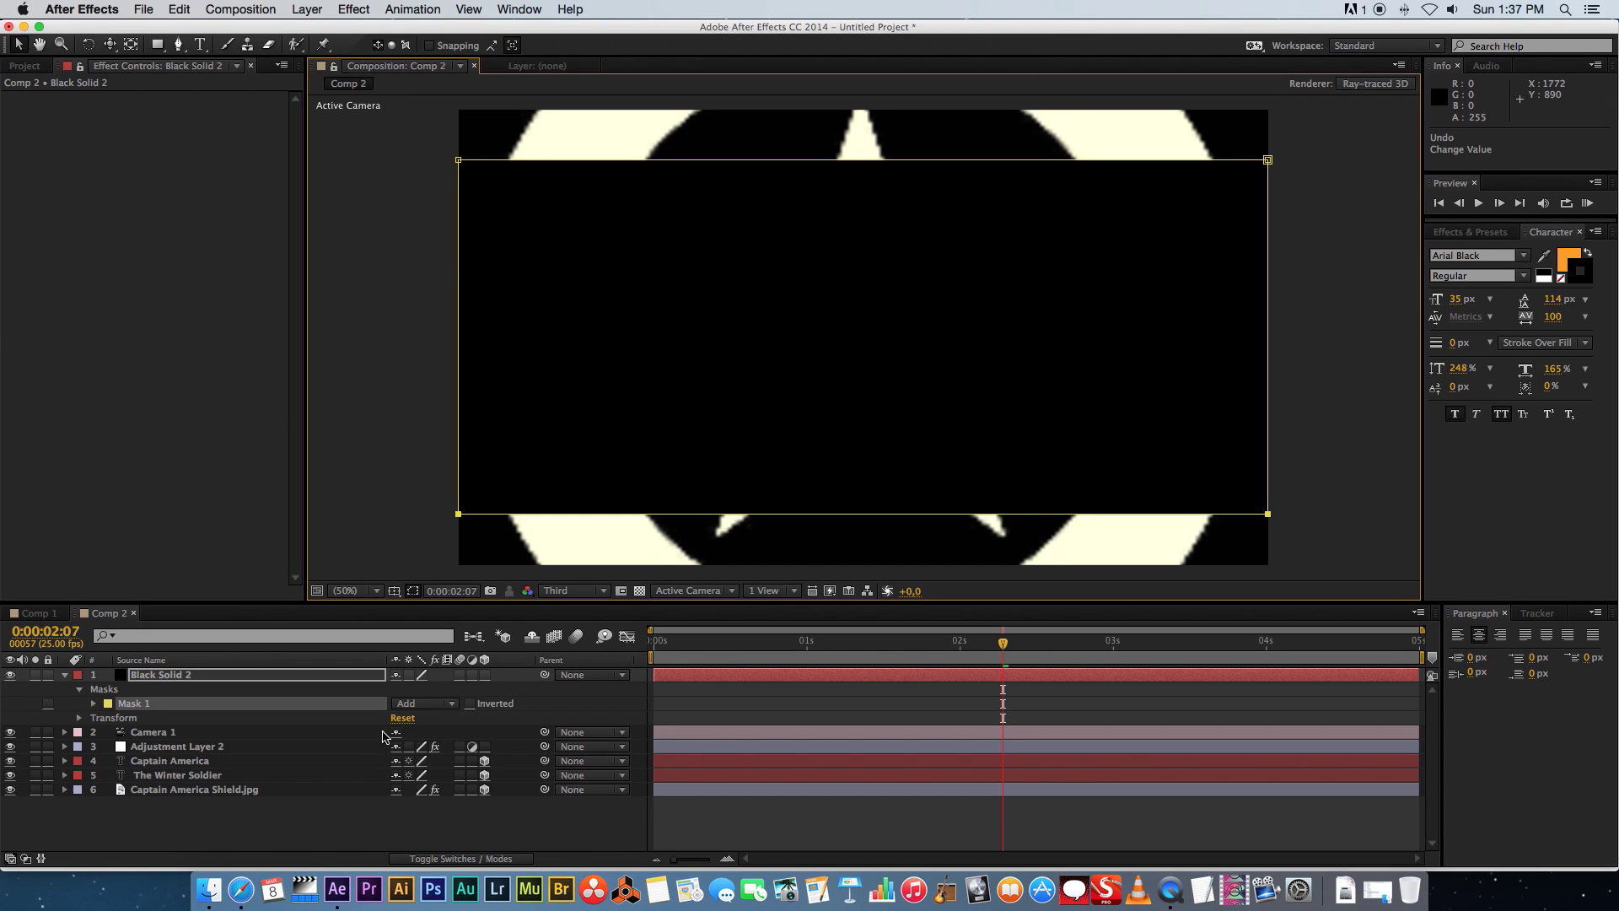
Invert the black solid's mask to form cinematic letterbox bars, and collapse the layer's properties
{"action": "left_click", "coordinate": [452, 716]}
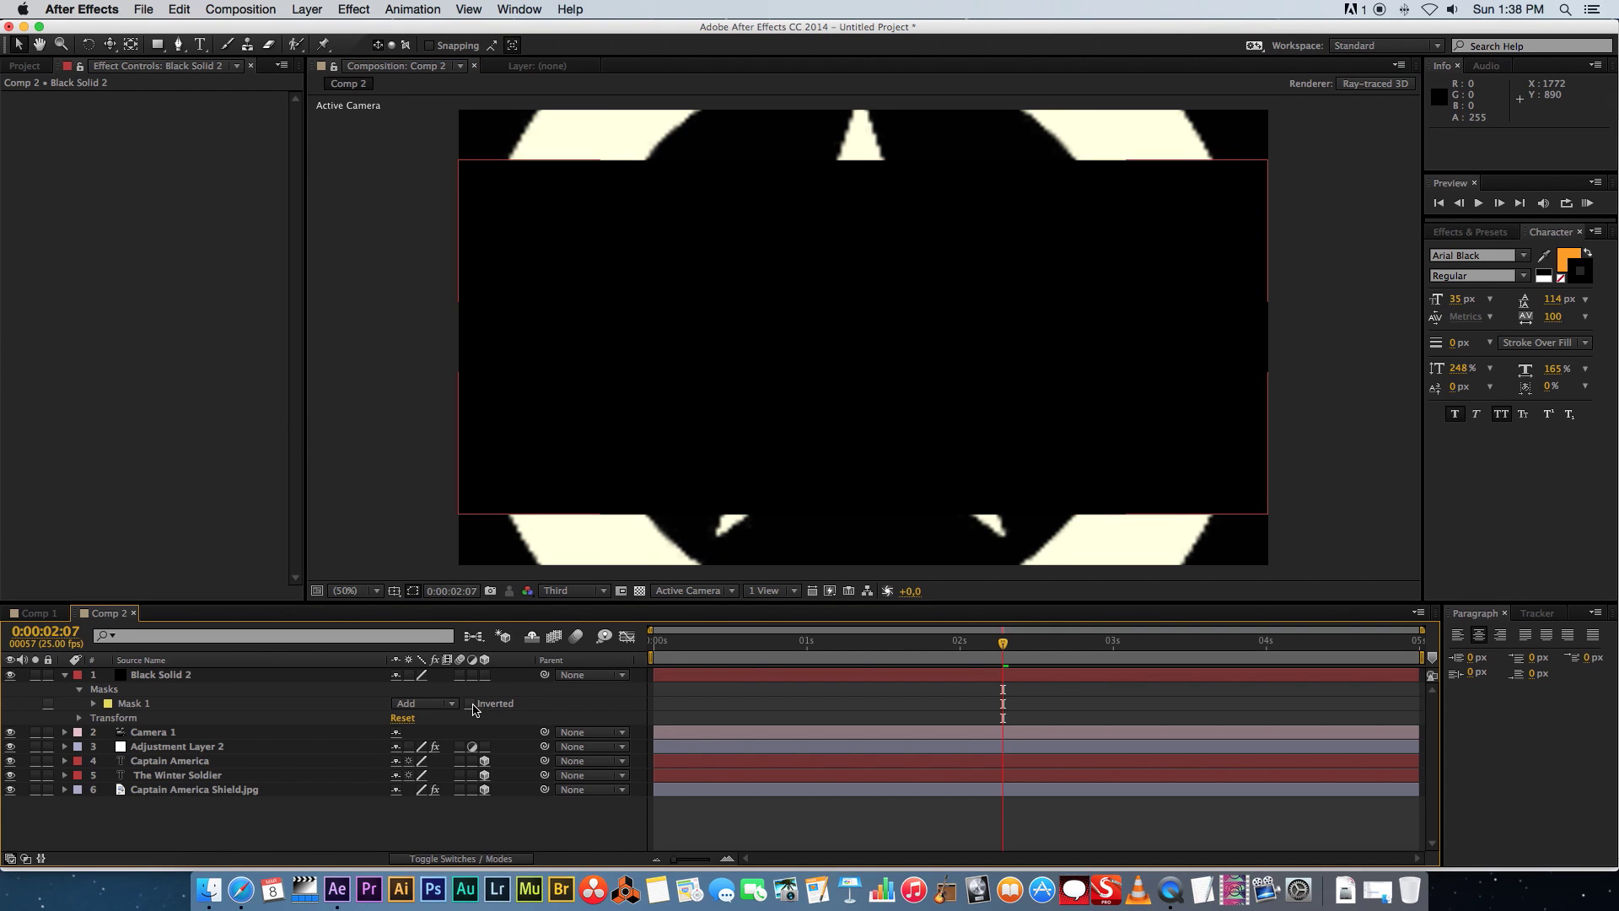
{"action": "left_click", "coordinate": [471, 704]}
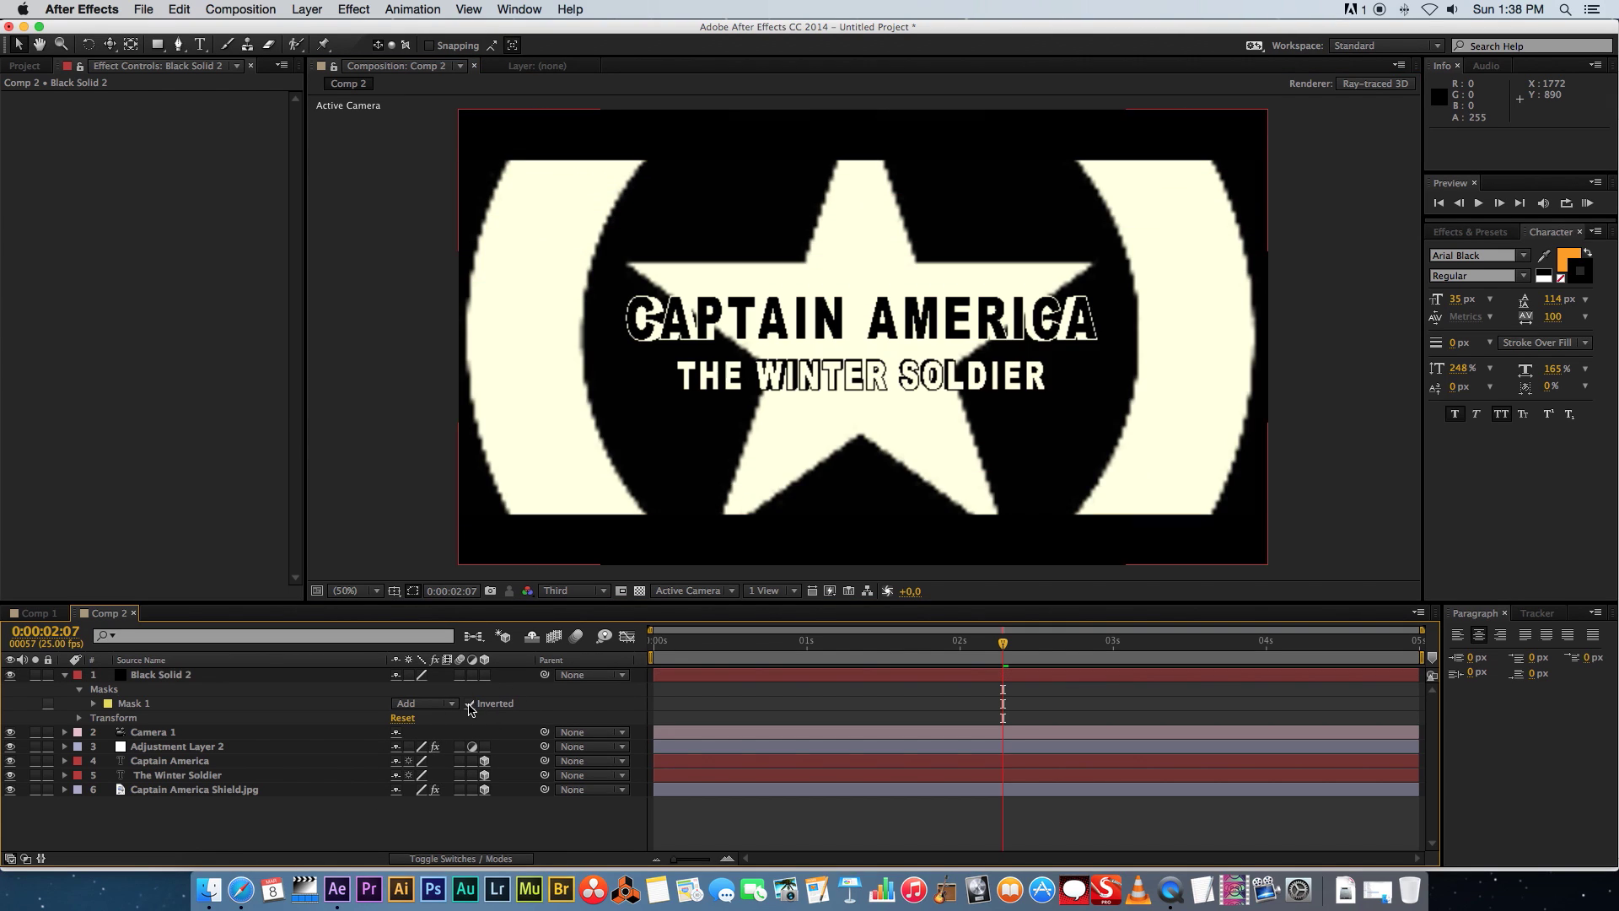
{"action": "left_click", "coordinate": [64, 675]}
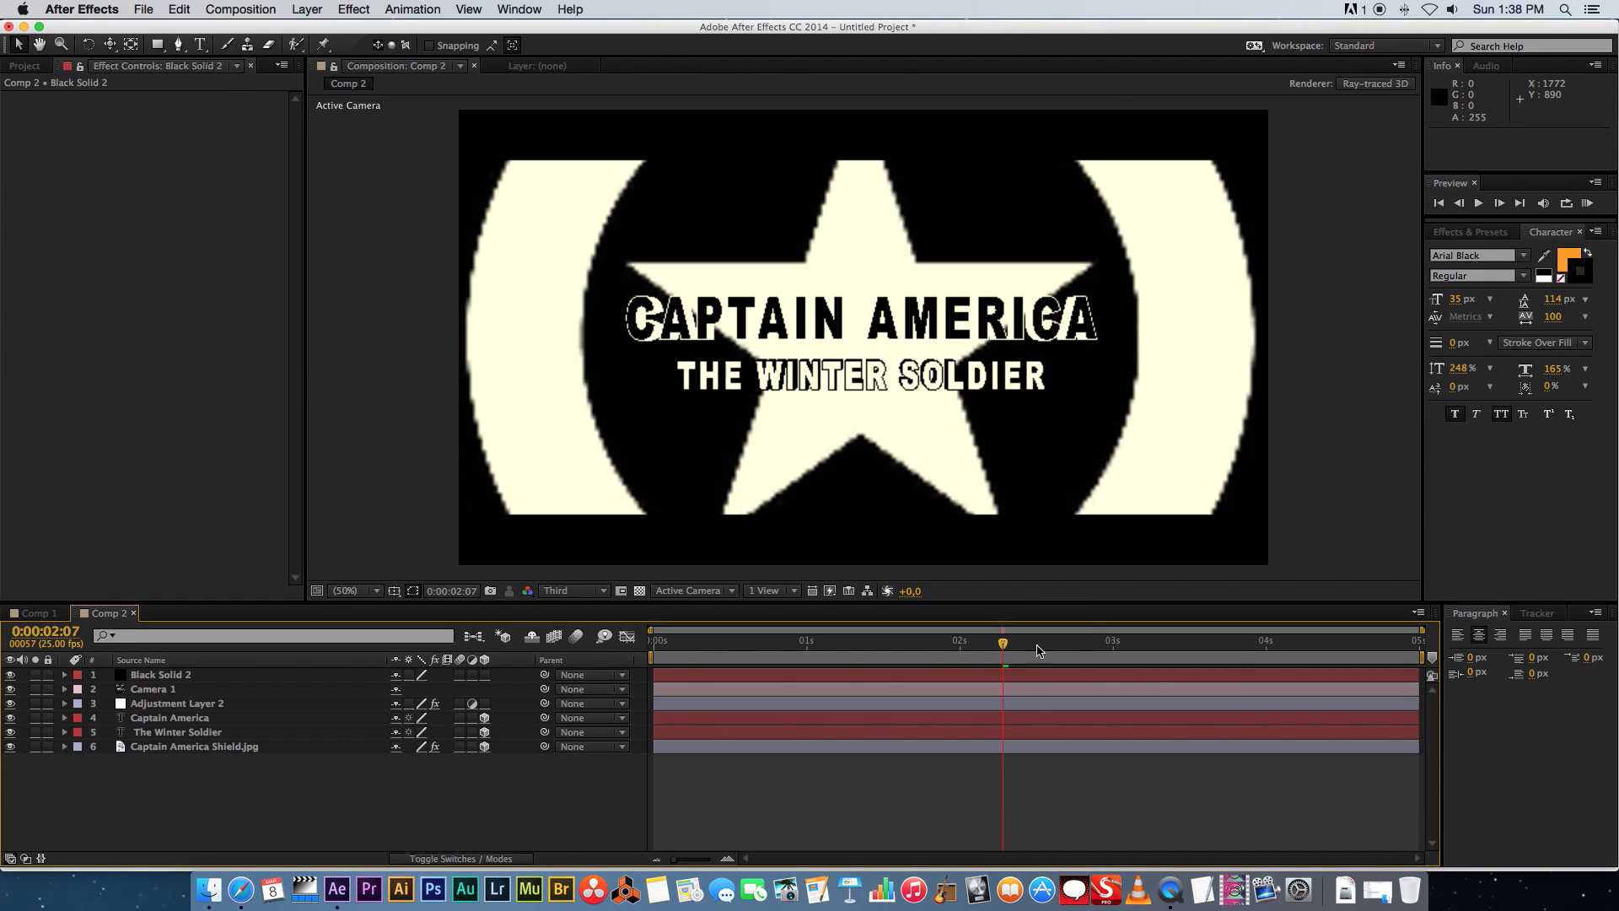